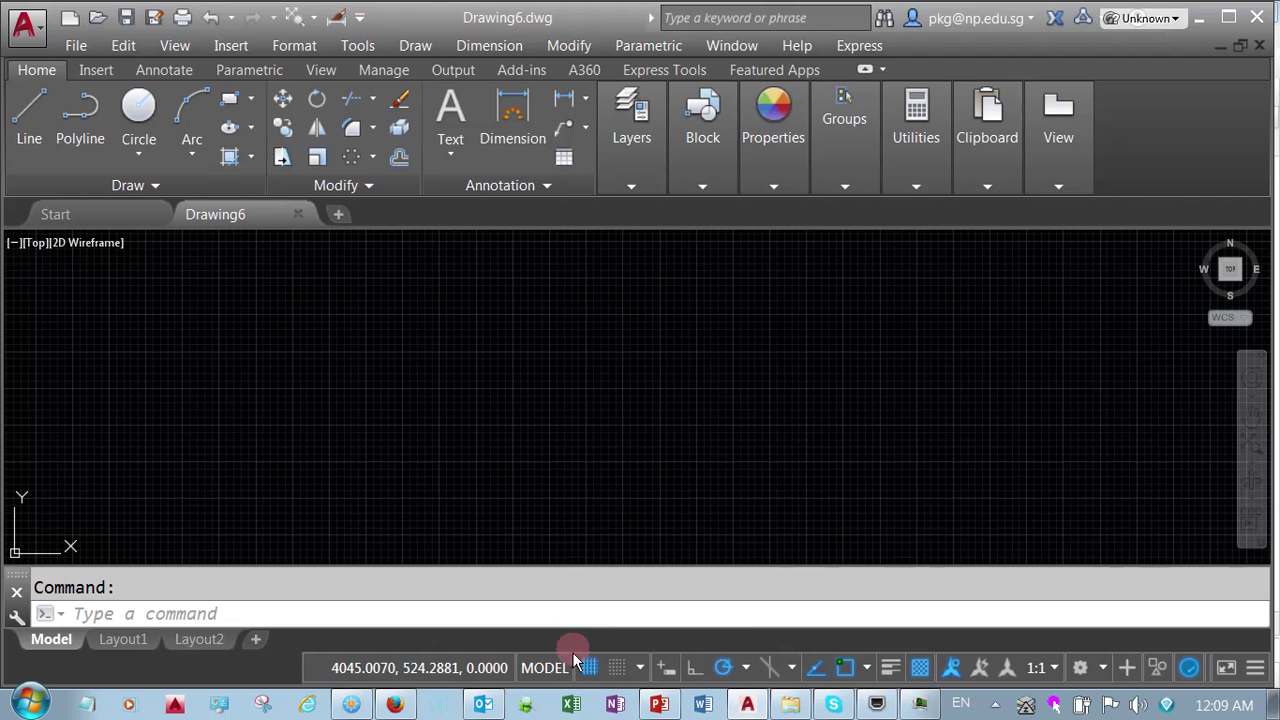
Turn the grid off and zoom to show the entire drawing area
left_click(587, 665)
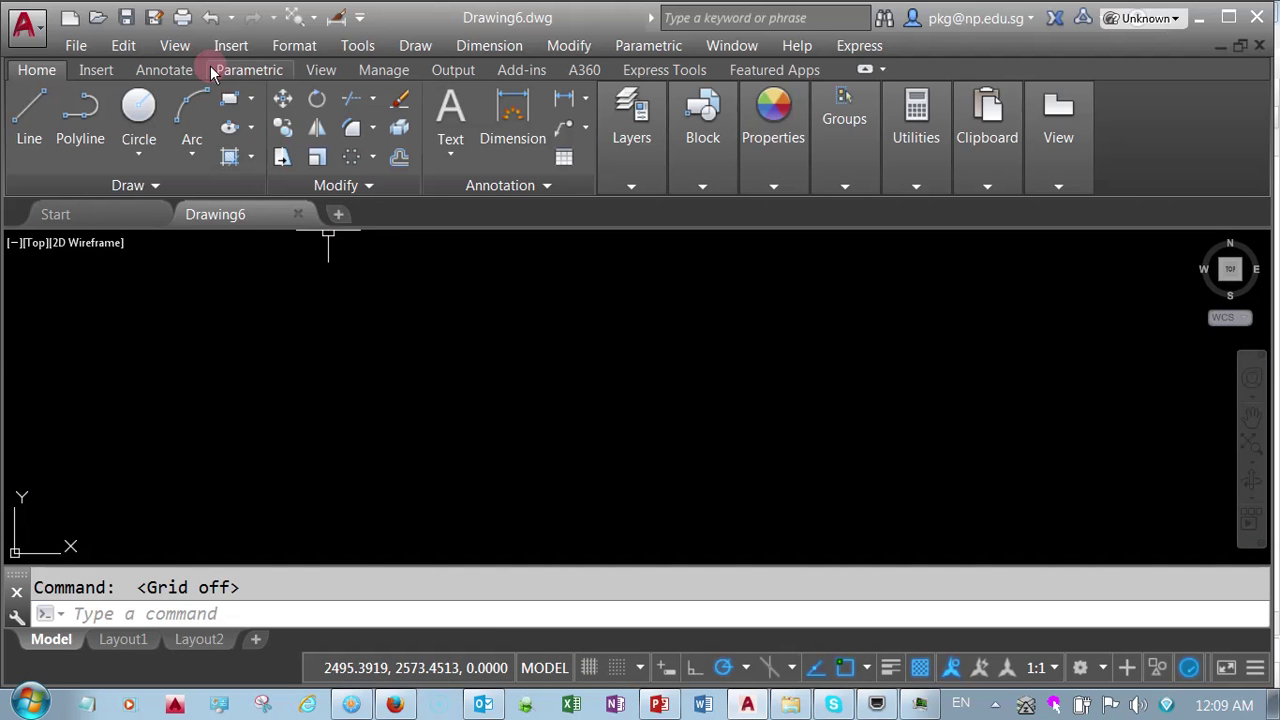
left_click(175, 45)
mouse_move(200, 143)
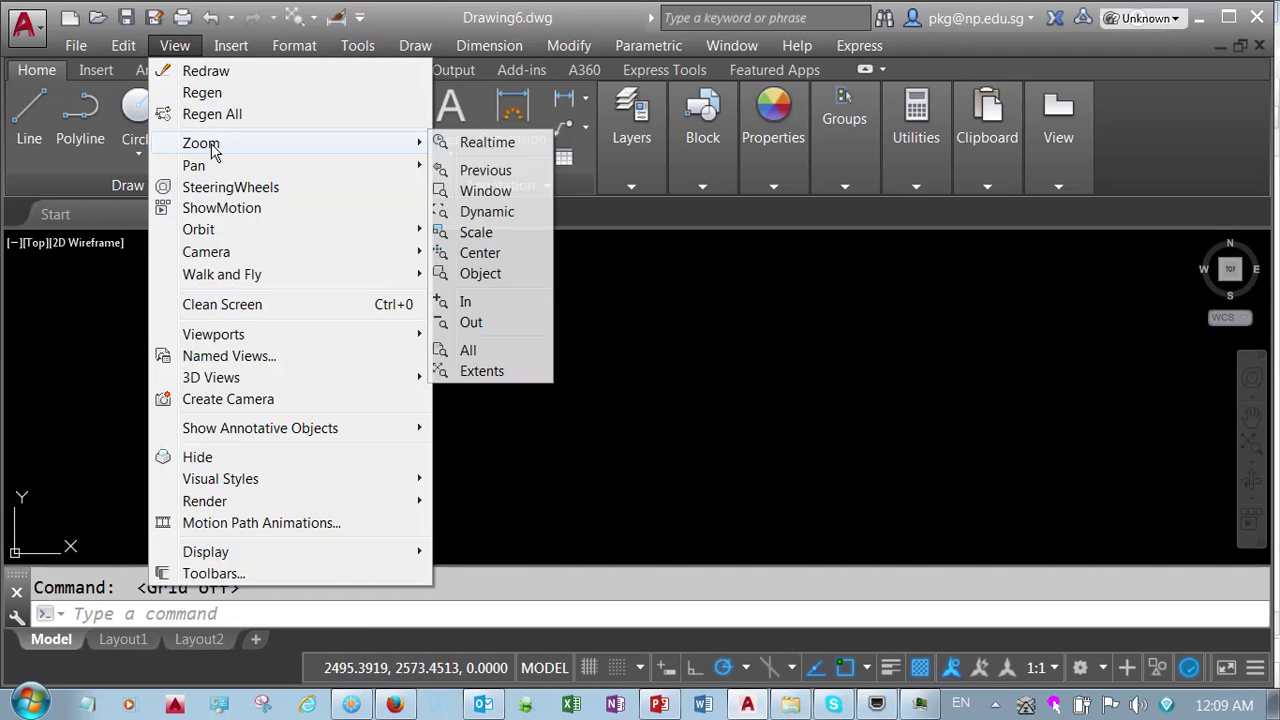
left_click(467, 351)
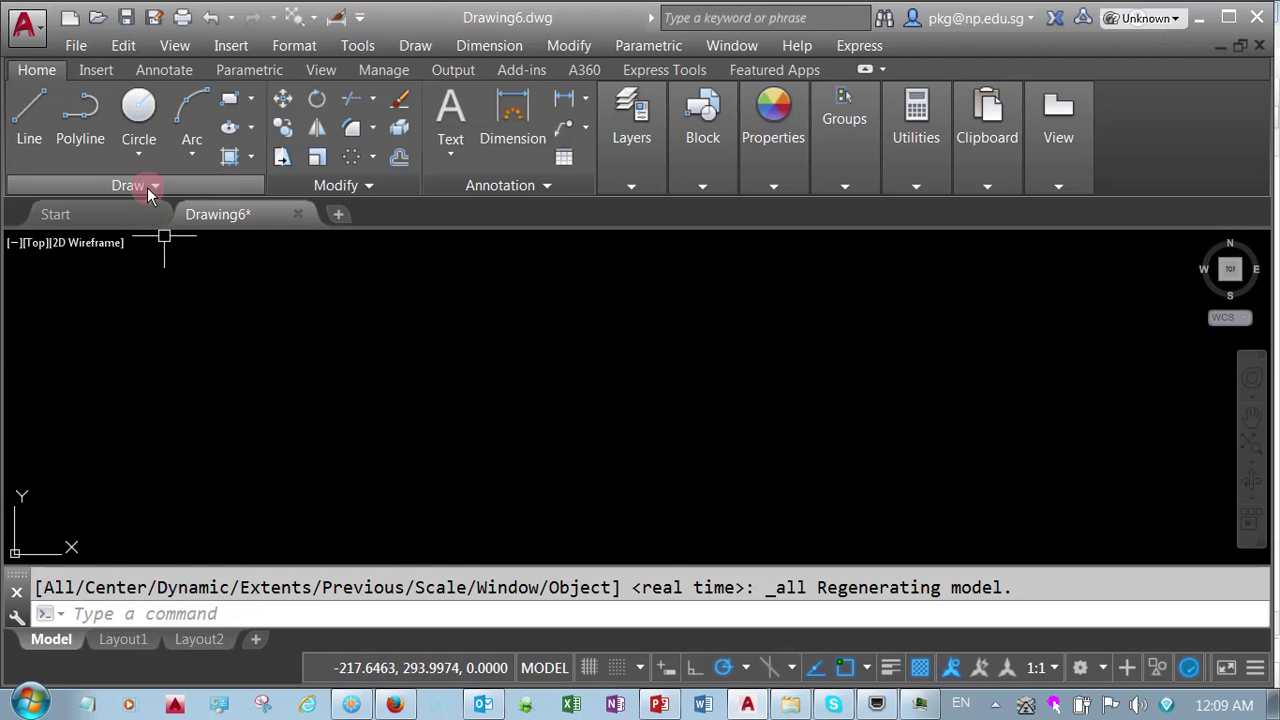
left_click(147, 159)
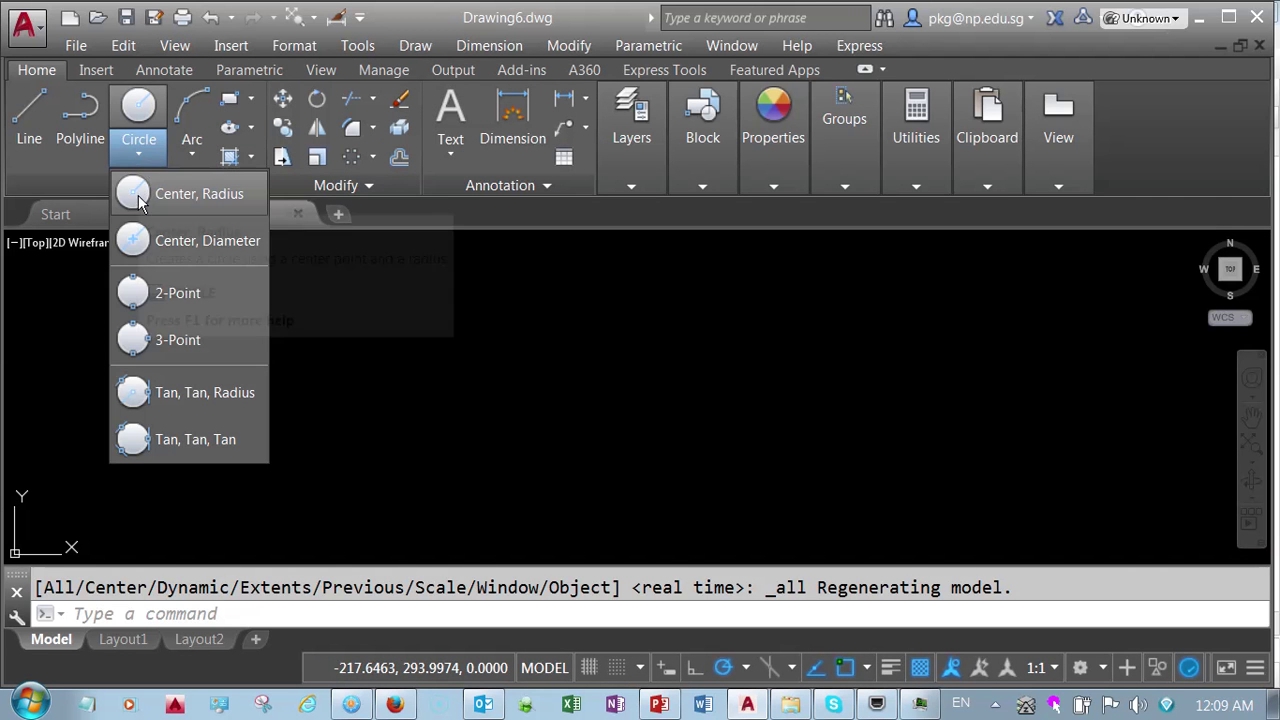
Draw two concentric circles of radius 20 and radius 30 at one centre
left_click(172, 191)
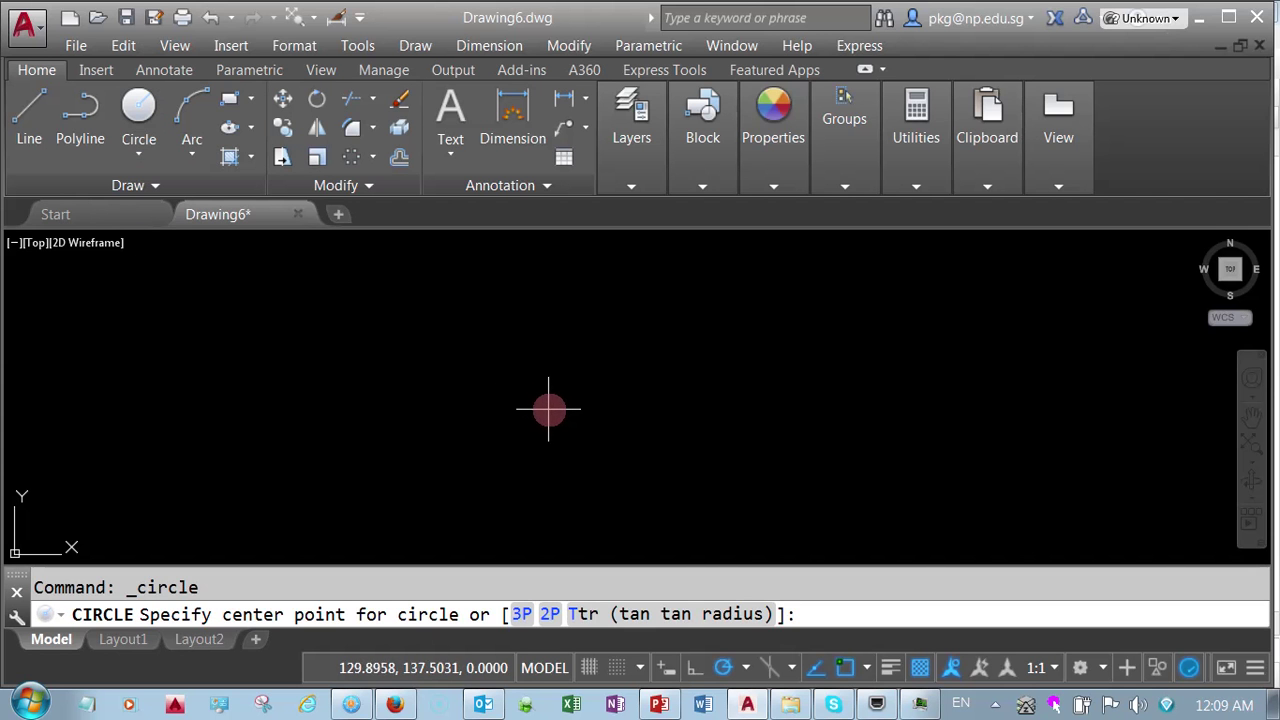
left_click(549, 409)
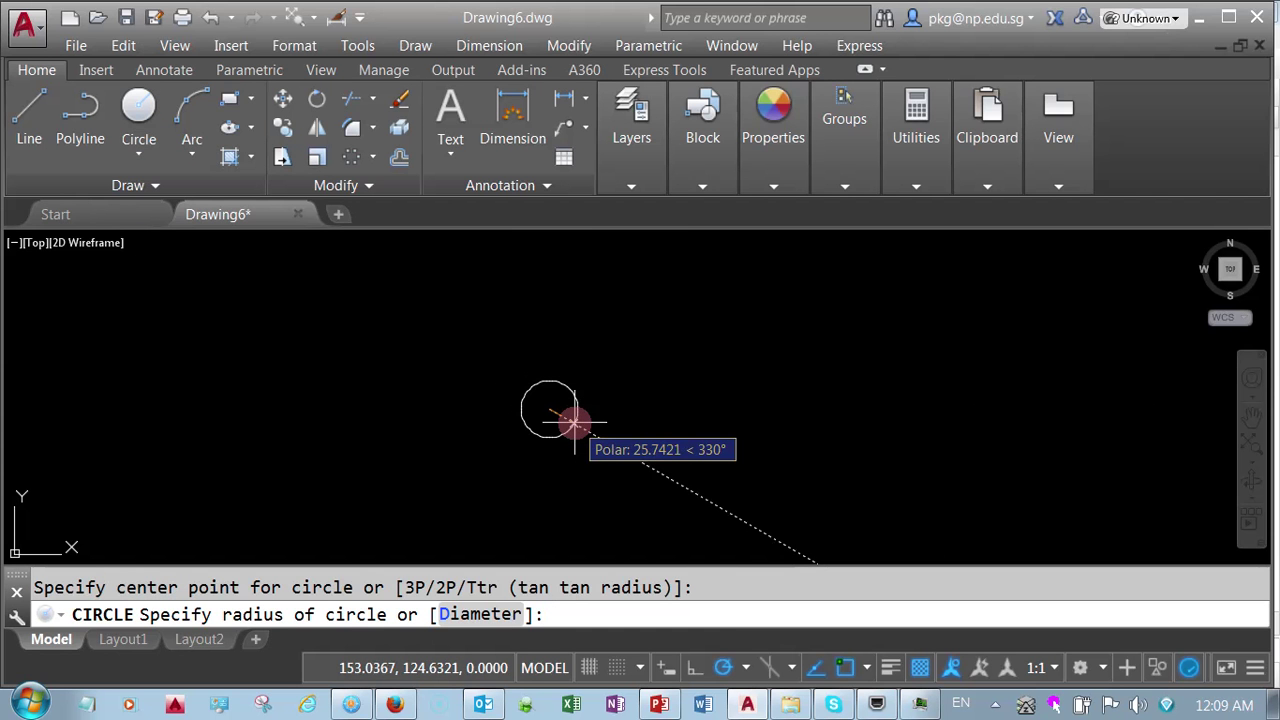
type("20")
key("Return")
right_click(596, 327)
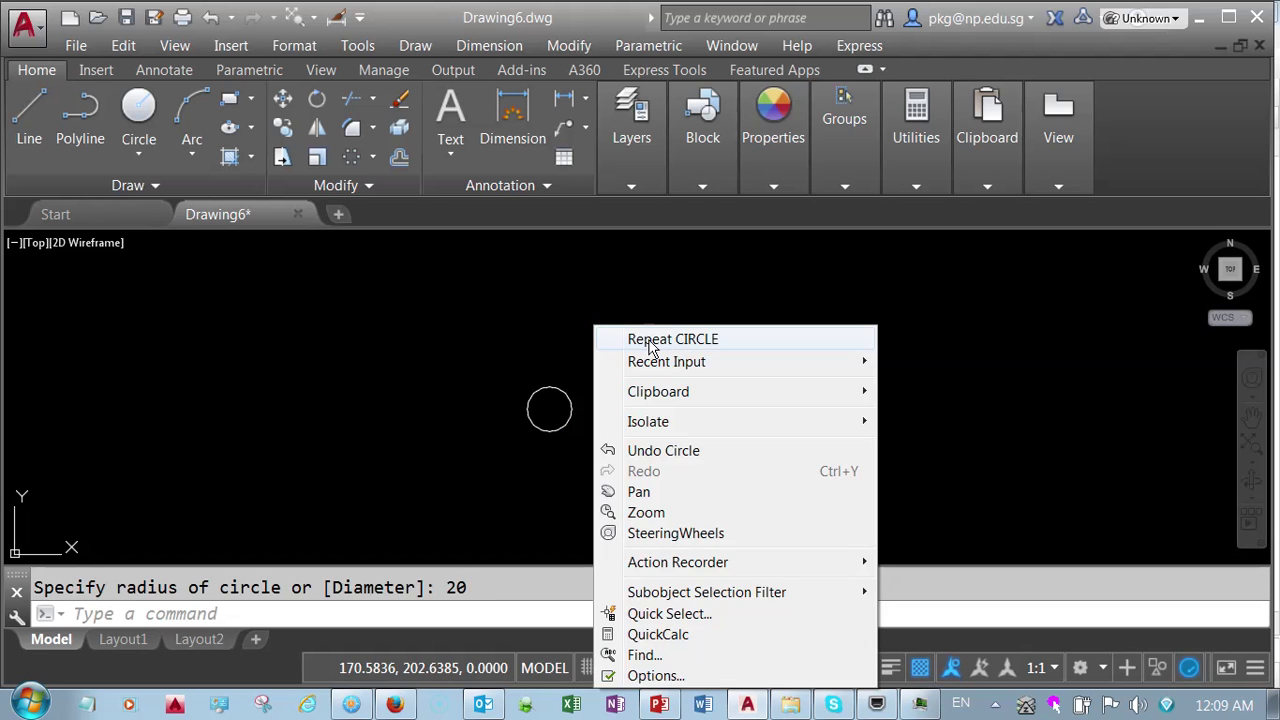
left_click(650, 341)
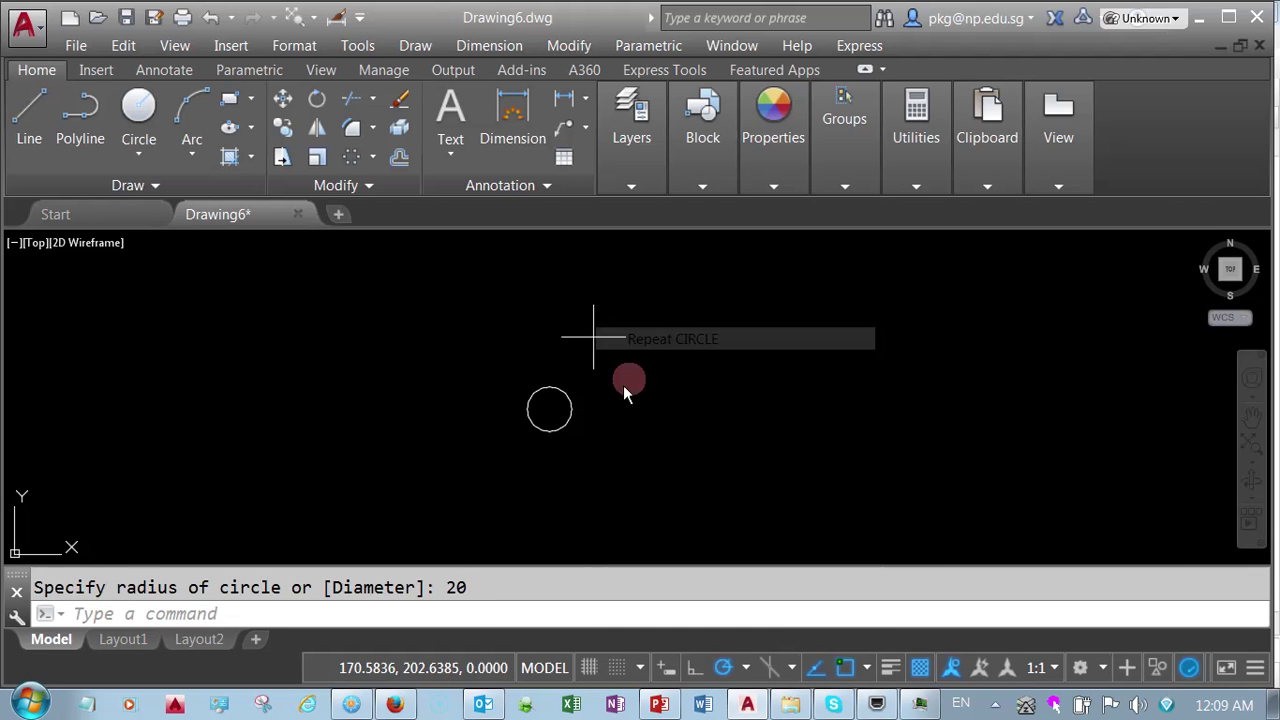
left_click(550, 408)
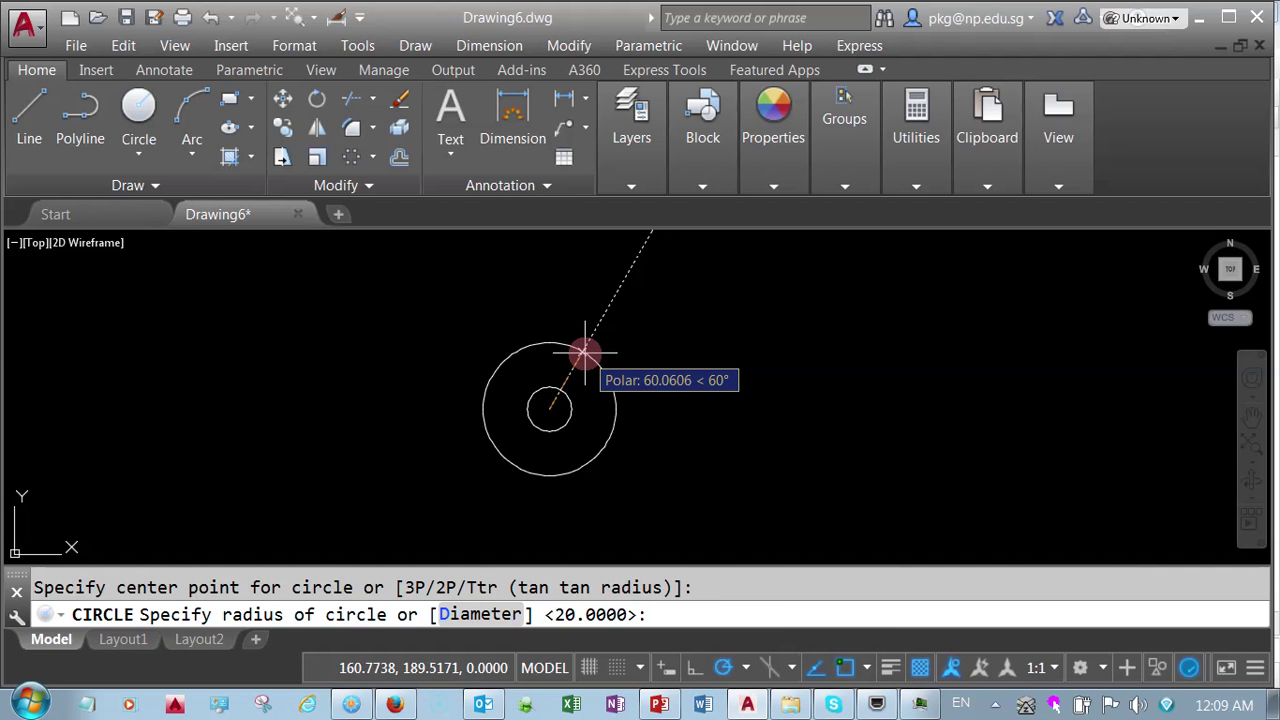
type("30")
key("Return")
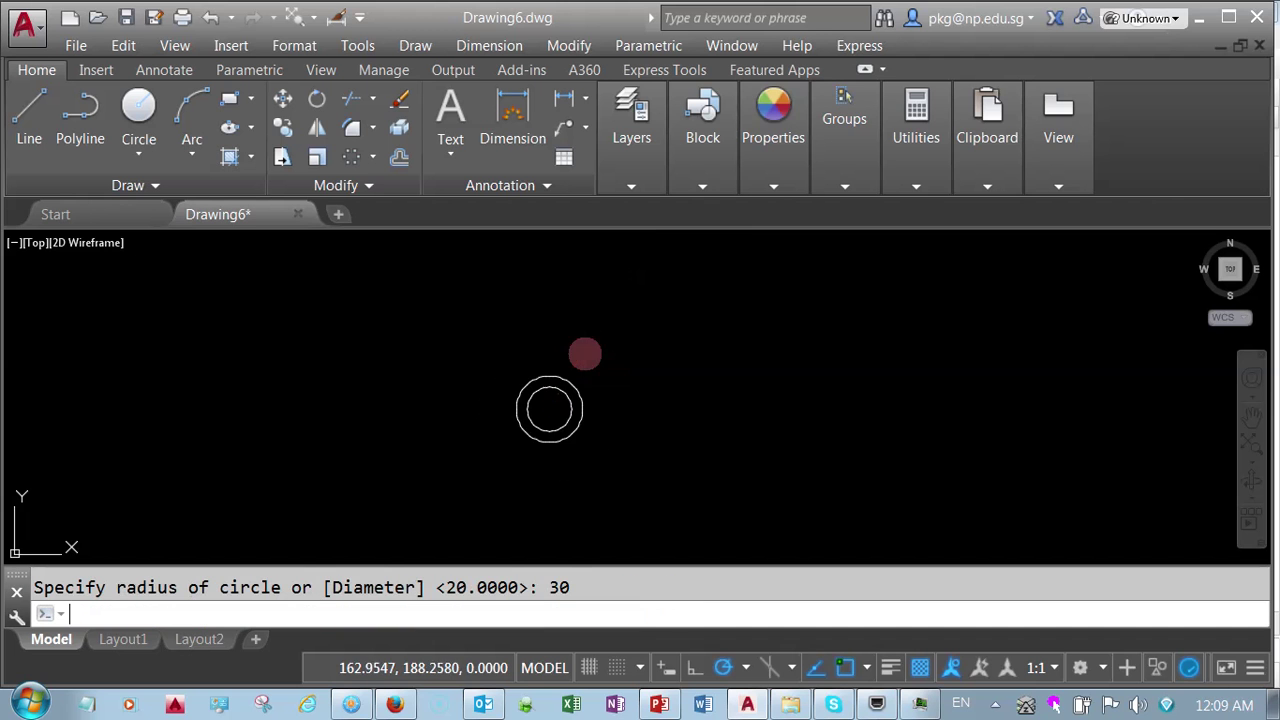
Add a diameter-100 circle at the same shared centre
scroll(588, 390, "up", 1)
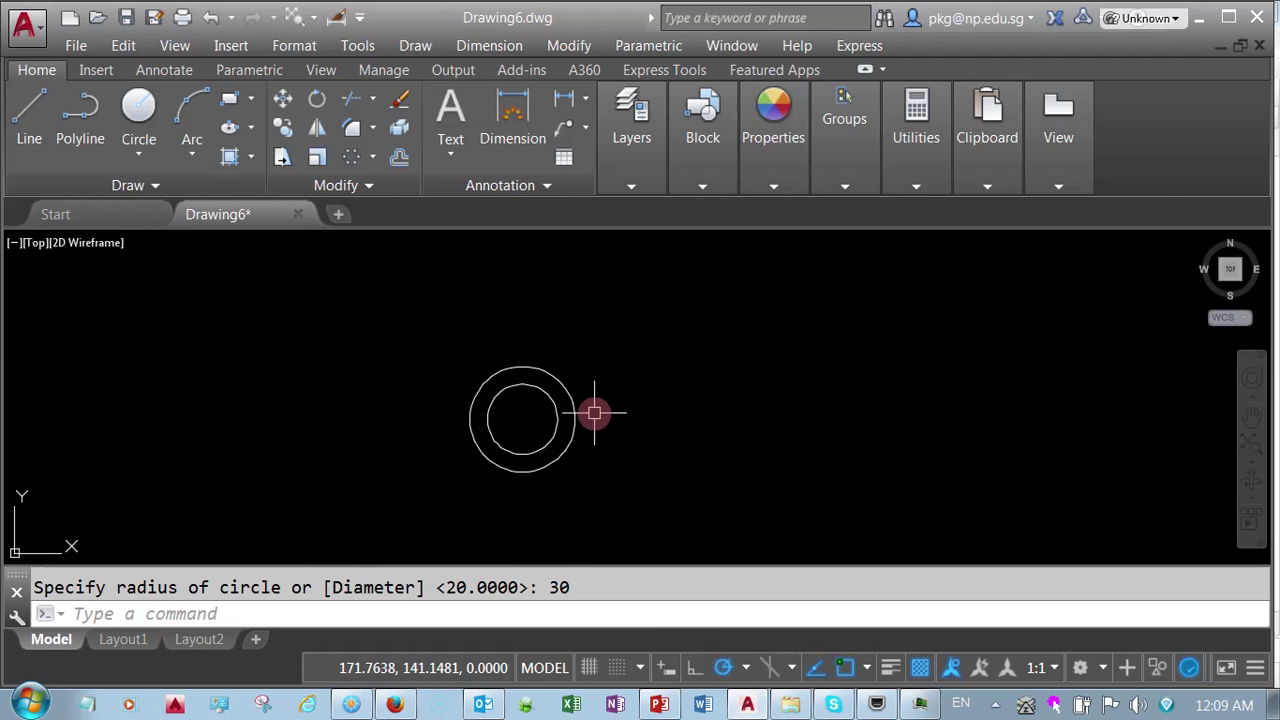
middle_click_drag(594, 411, 638, 419)
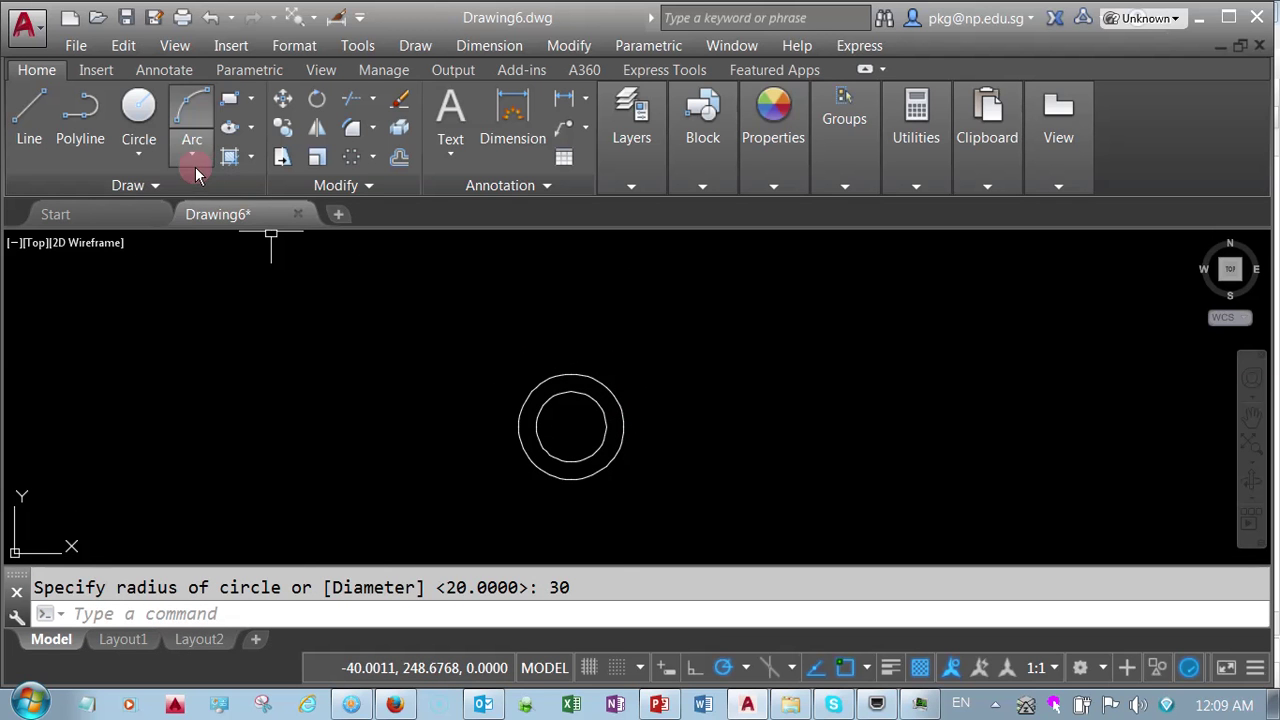
left_click(134, 158)
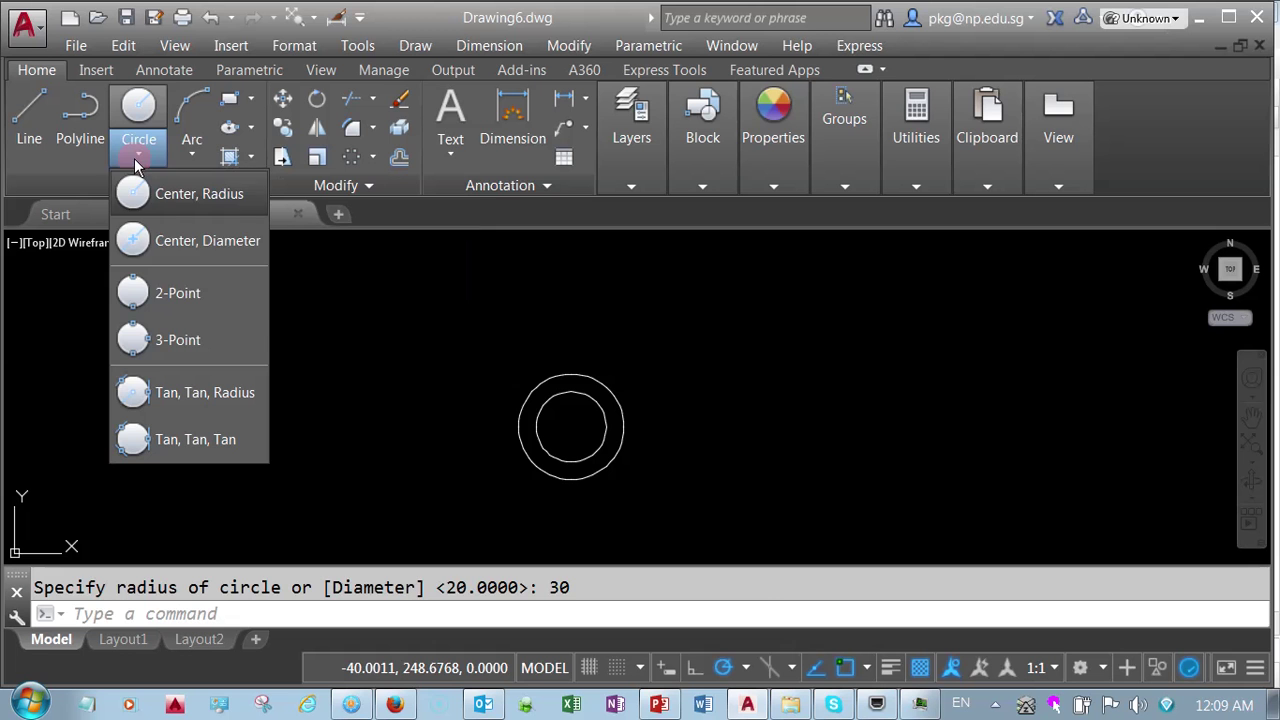
left_click(193, 246)
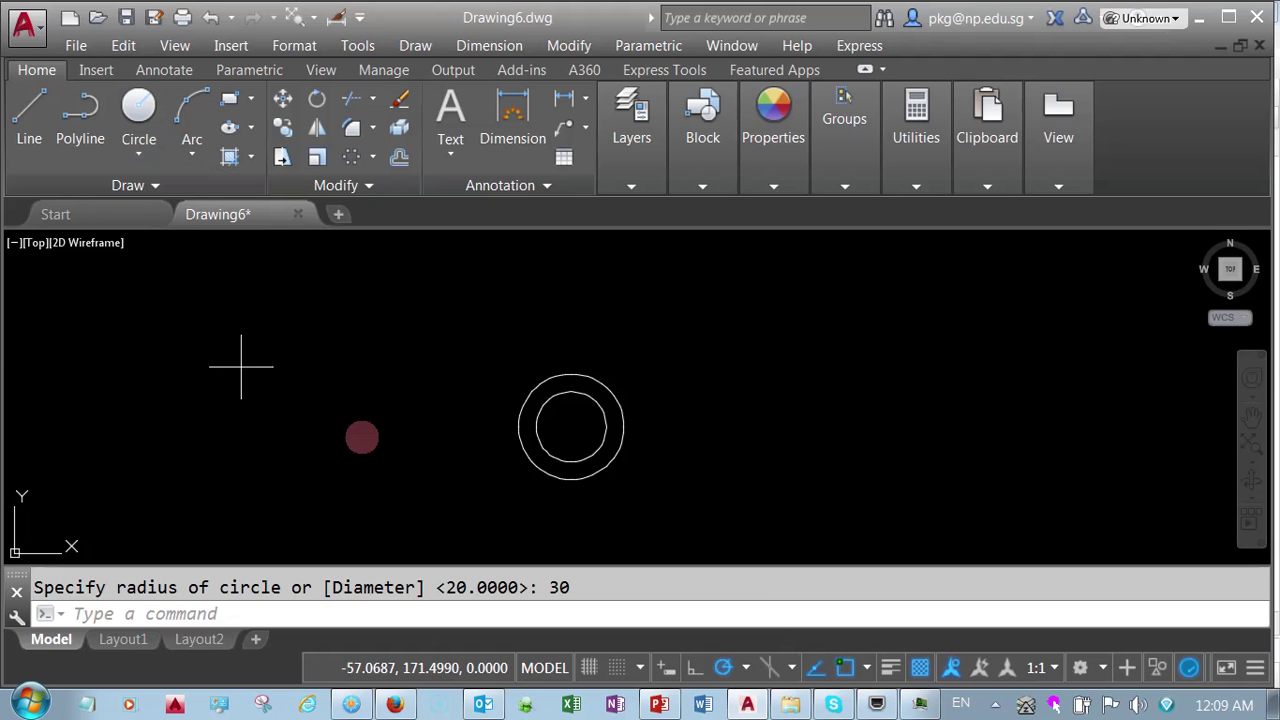
left_click(570, 420)
type("100")
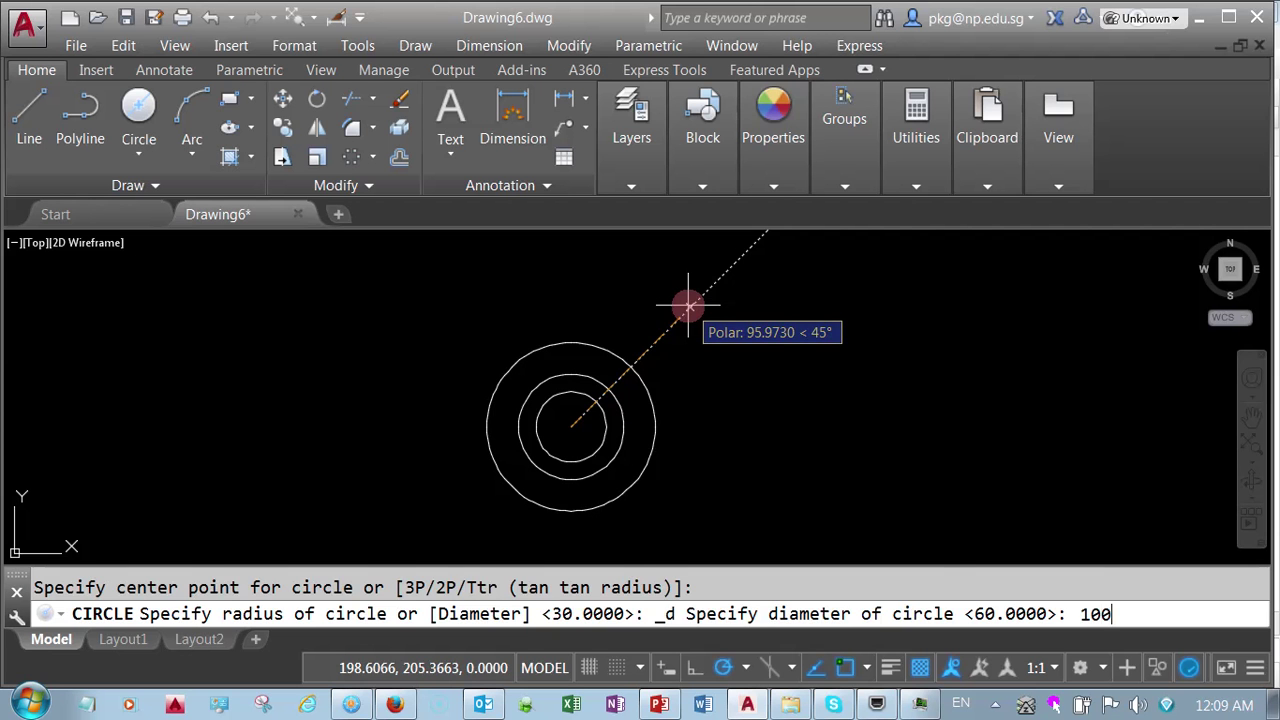
key("Return")
scroll(473, 460, "up", 4)
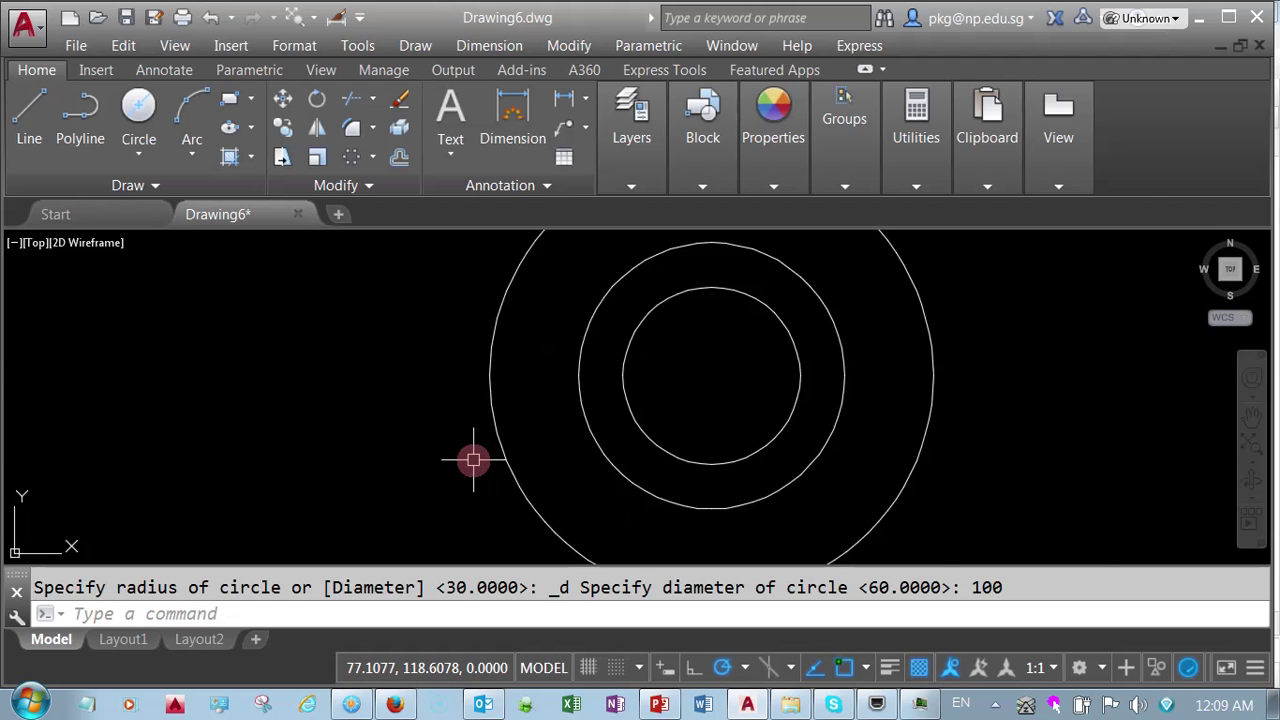
scroll(564, 460, "down", 2)
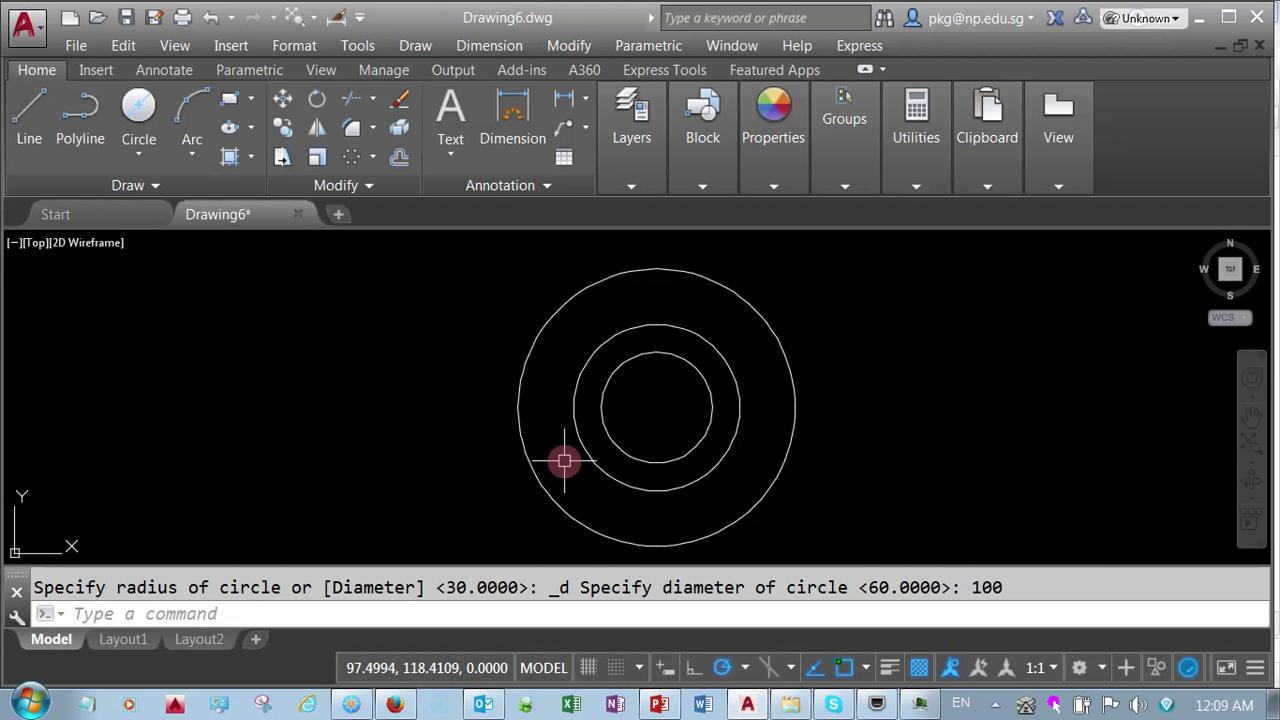
middle_click_drag(564, 460, 485, 490)
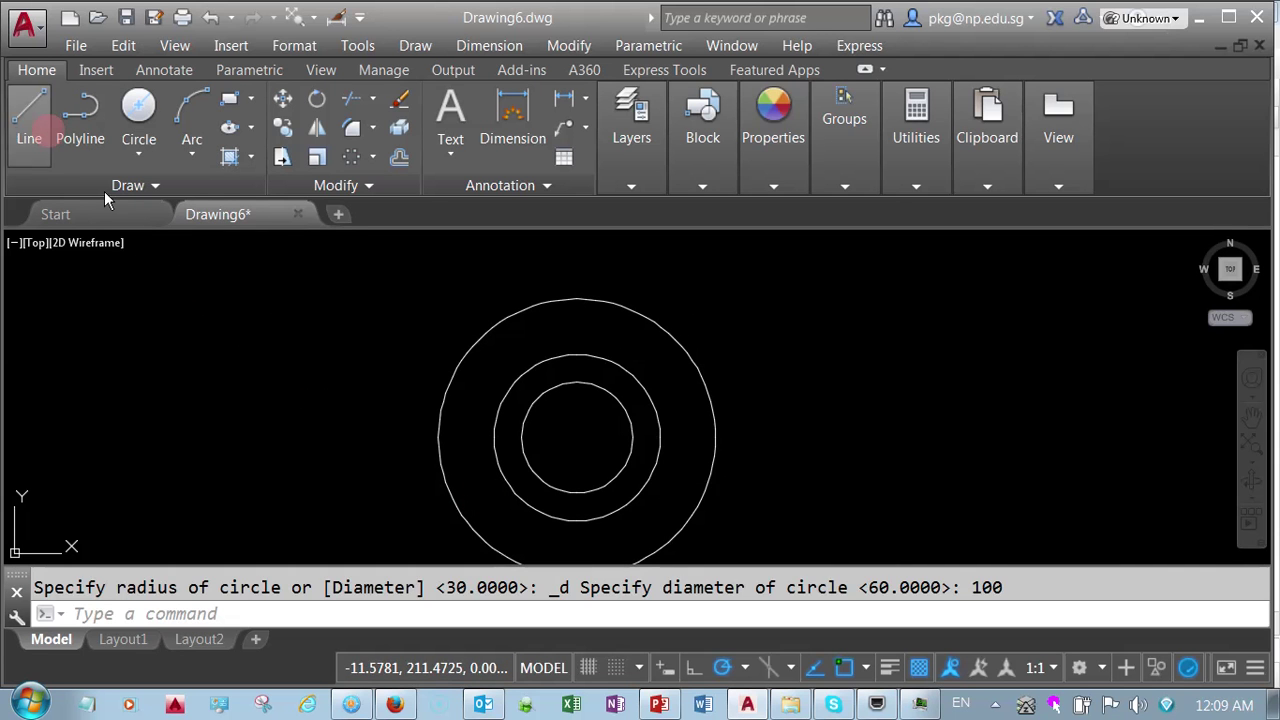
Draw a horizontal line from the circles' centre out to the right
left_click(29, 112)
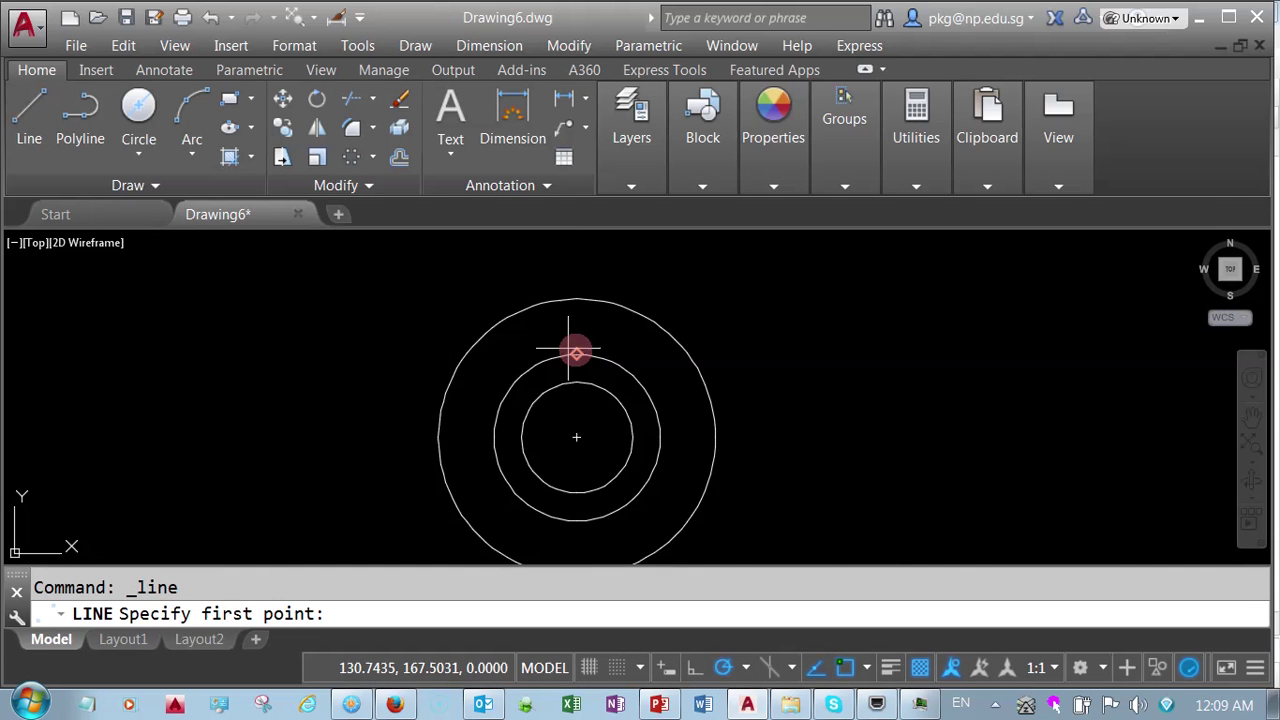
left_click(577, 436)
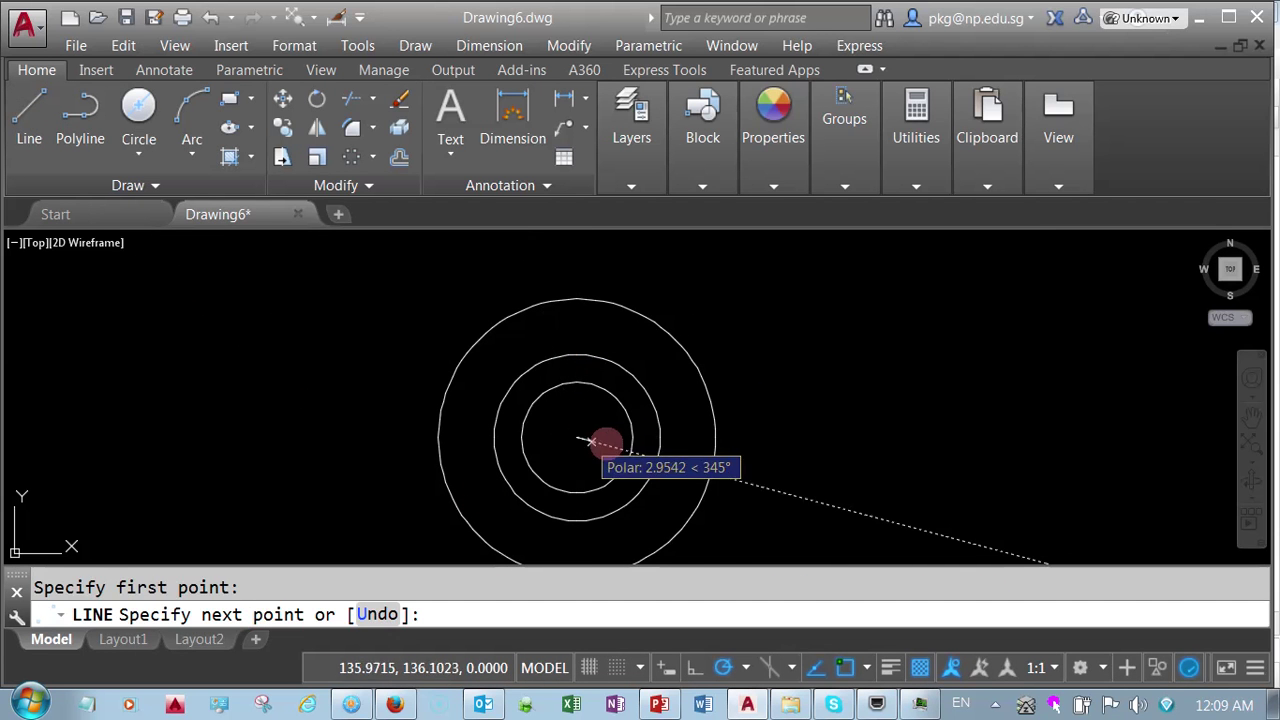
left_click(743, 437)
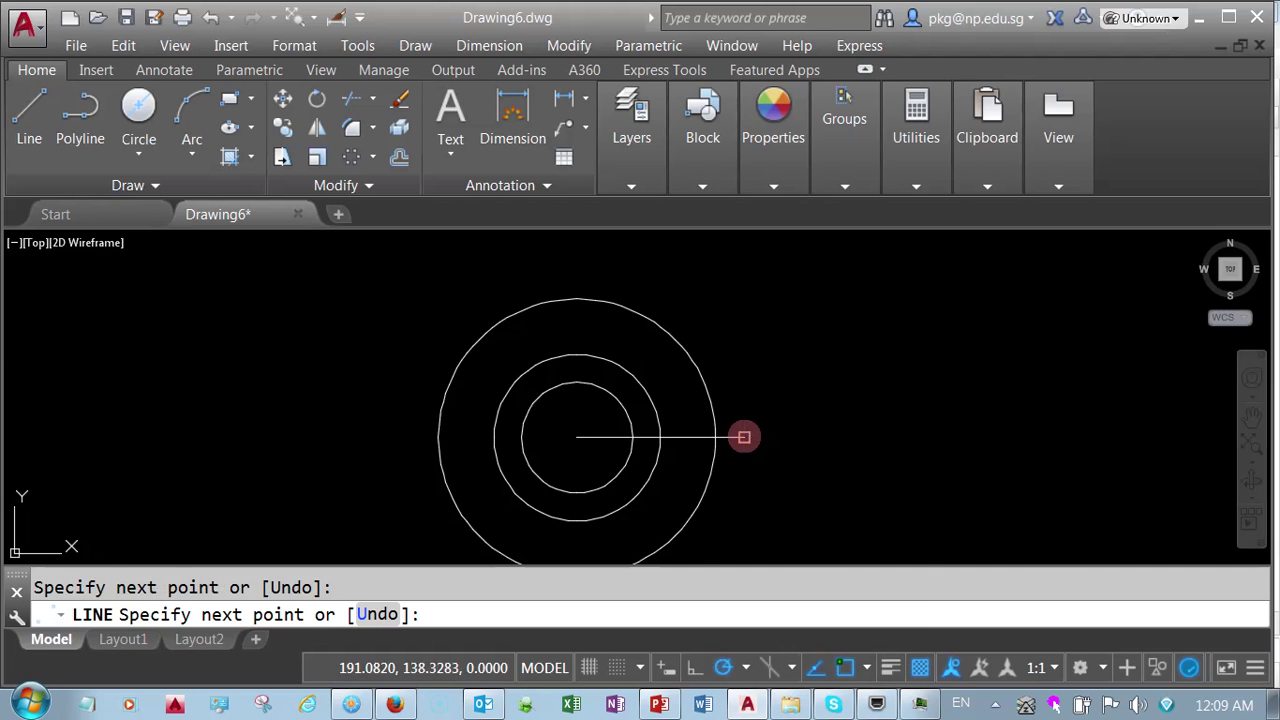
right_click(744, 437)
left_click(792, 449)
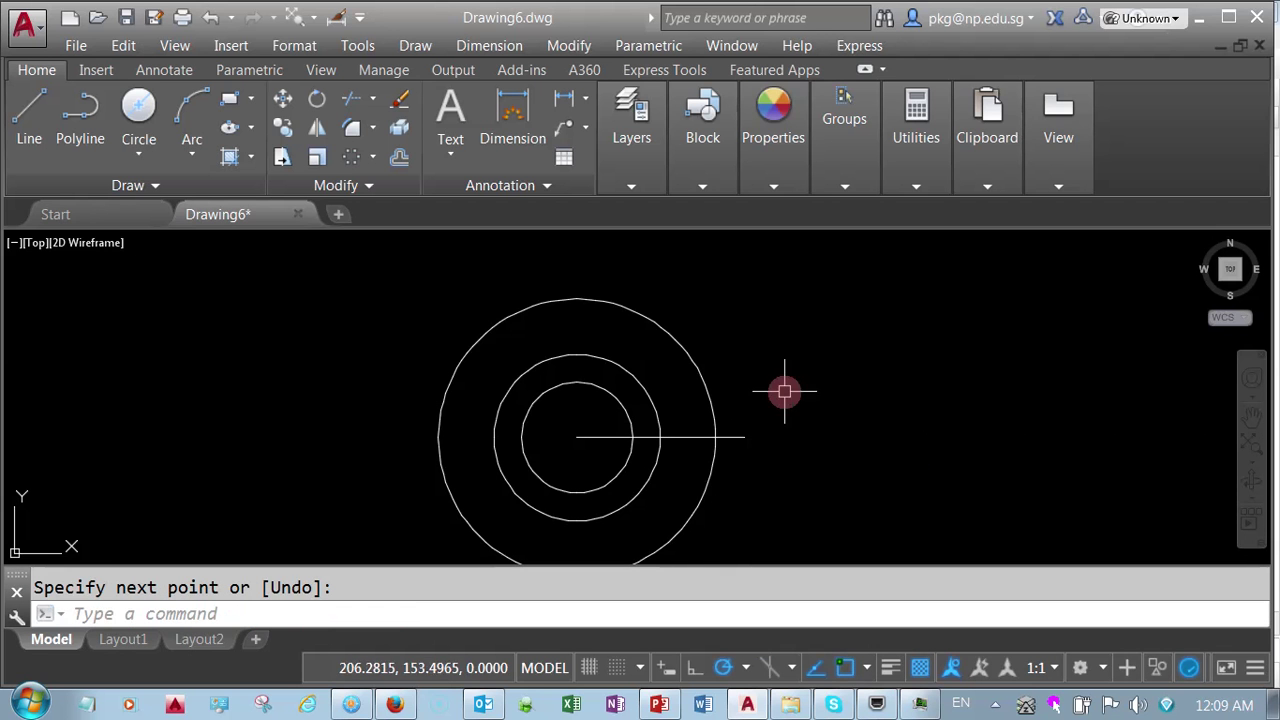
left_click(29, 110)
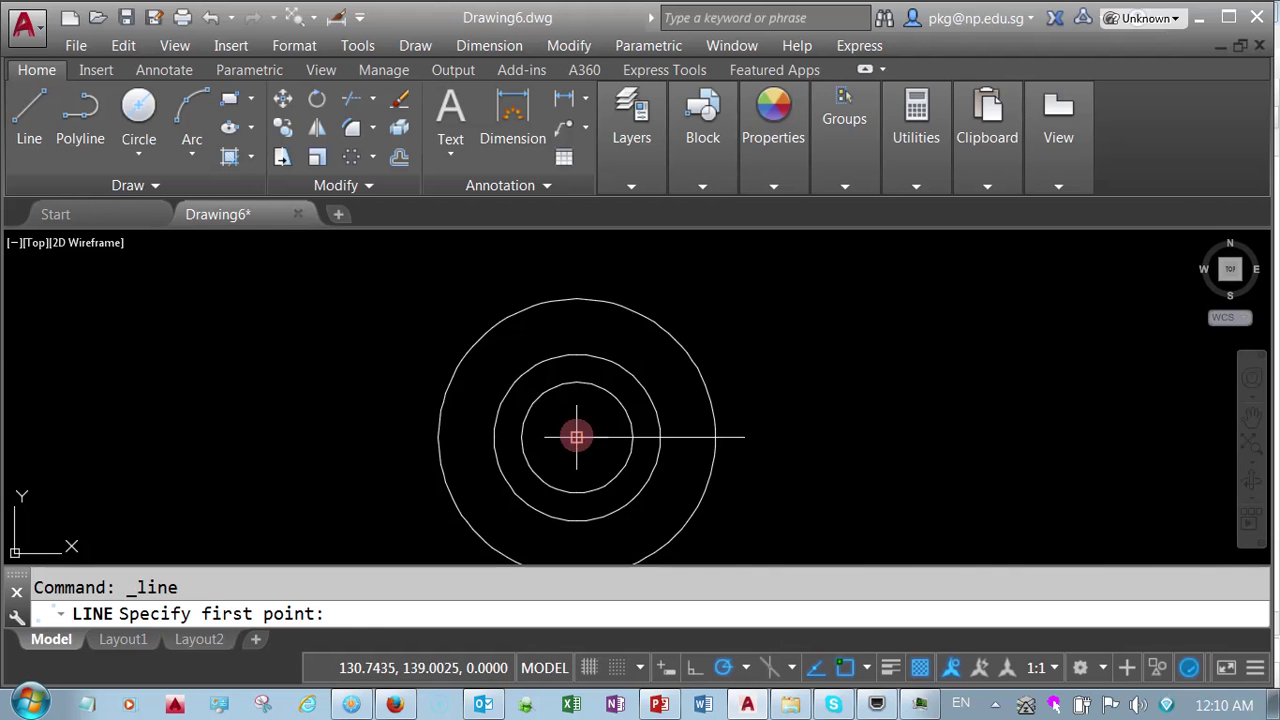
left_click(576, 436)
type("@60<18")
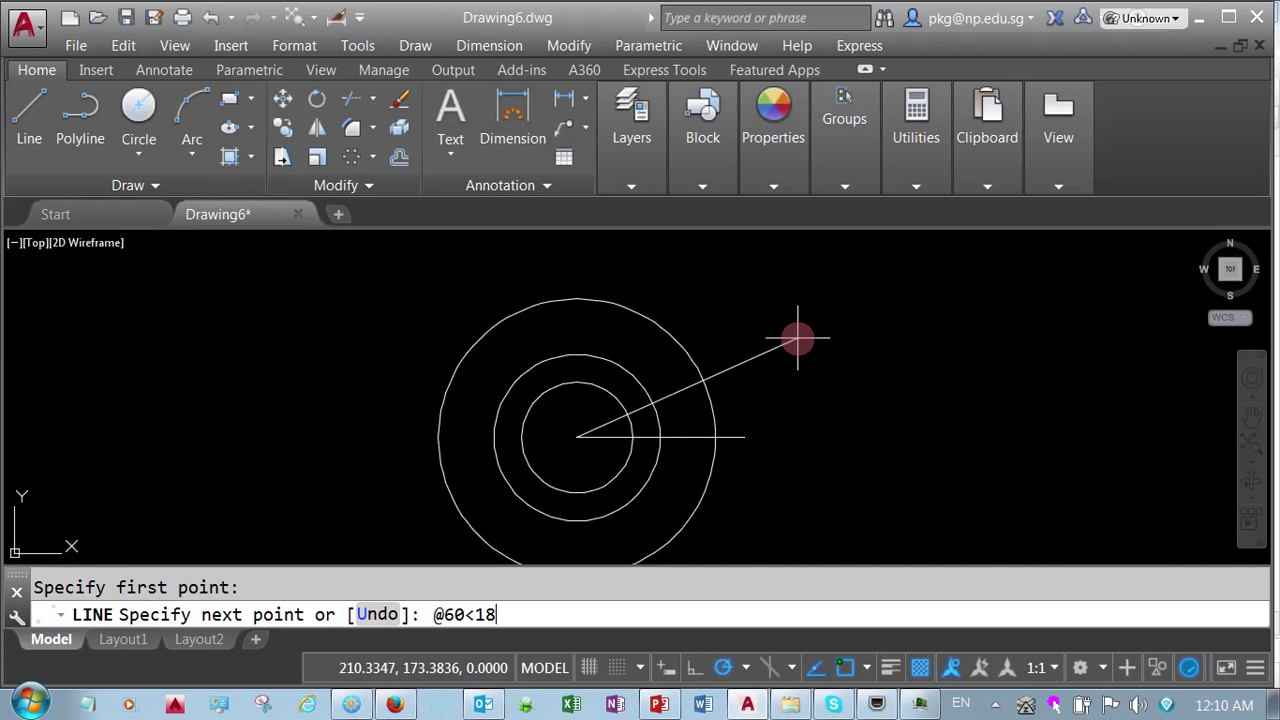
key("Return")
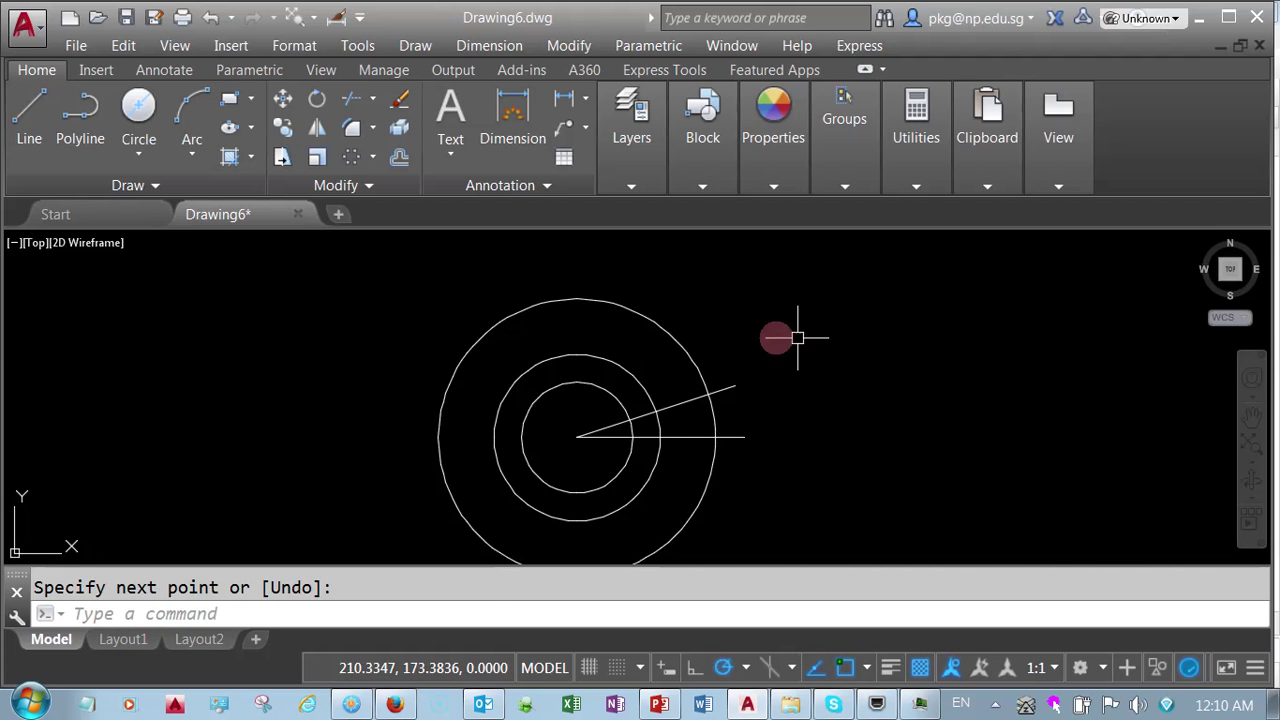
Mirror the 18° line across the horizontal line, keeping the original, to form a V
left_click(317, 140)
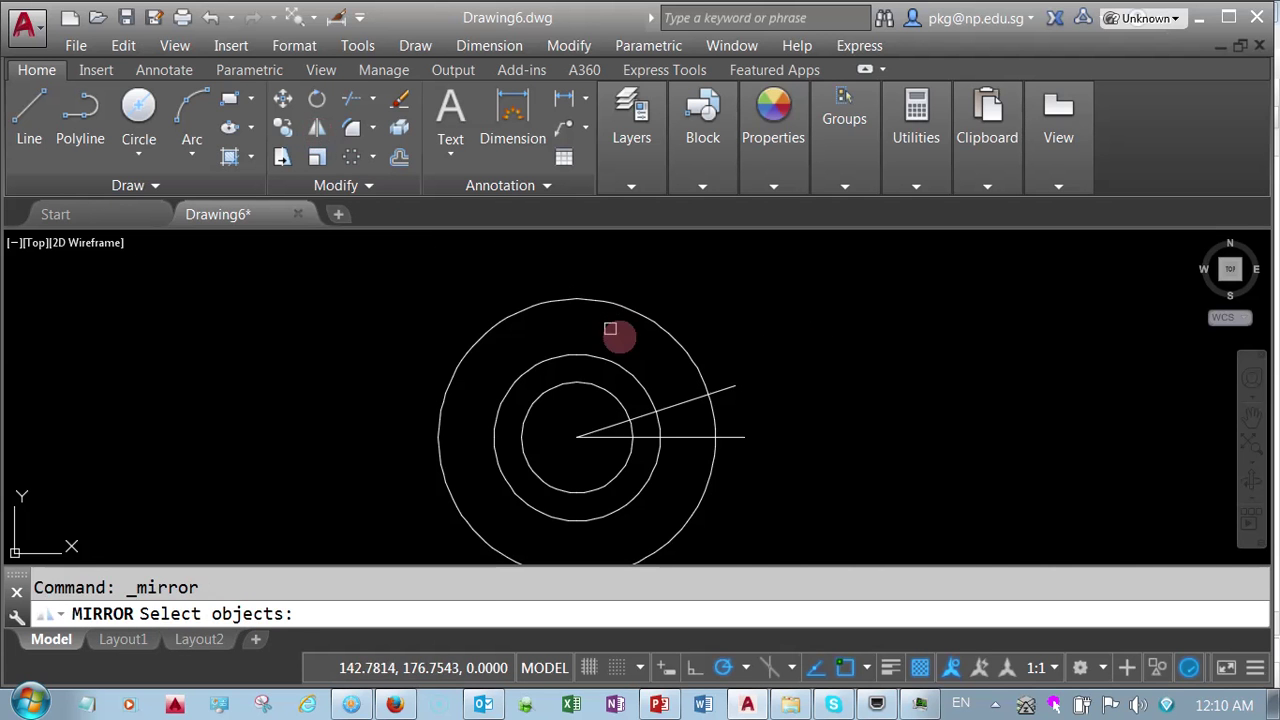
left_click(733, 382)
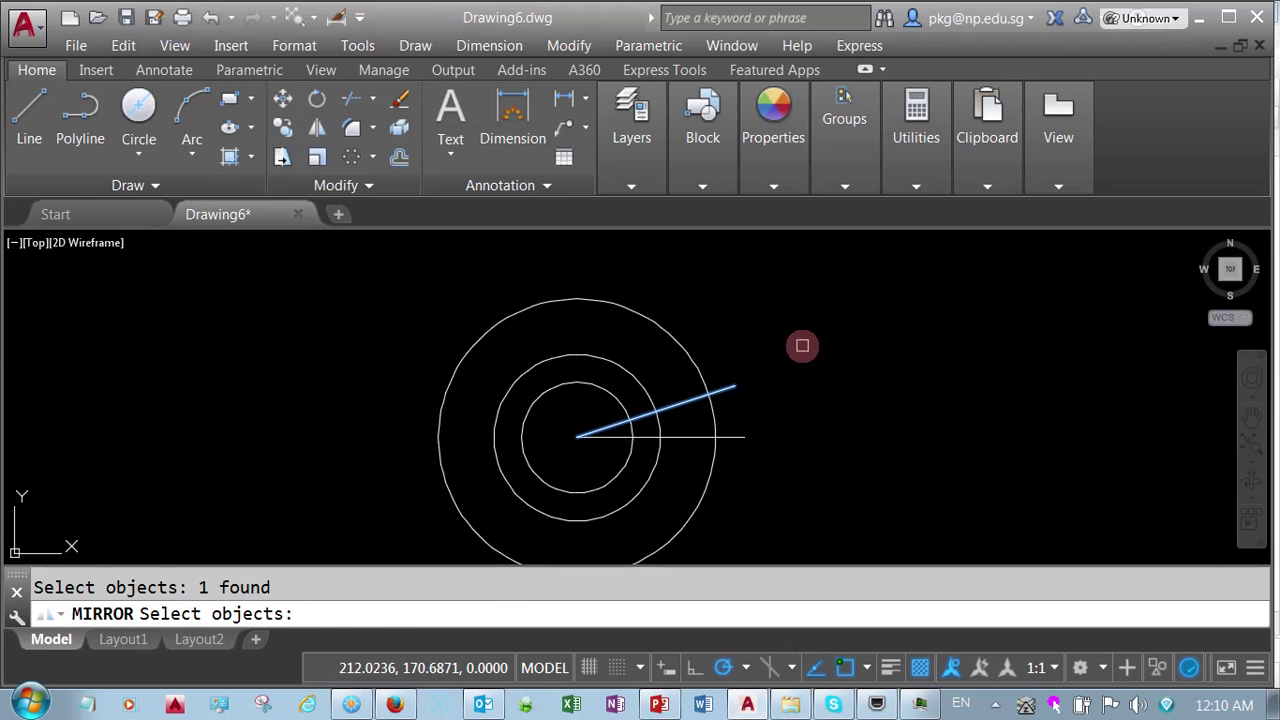
key("Return")
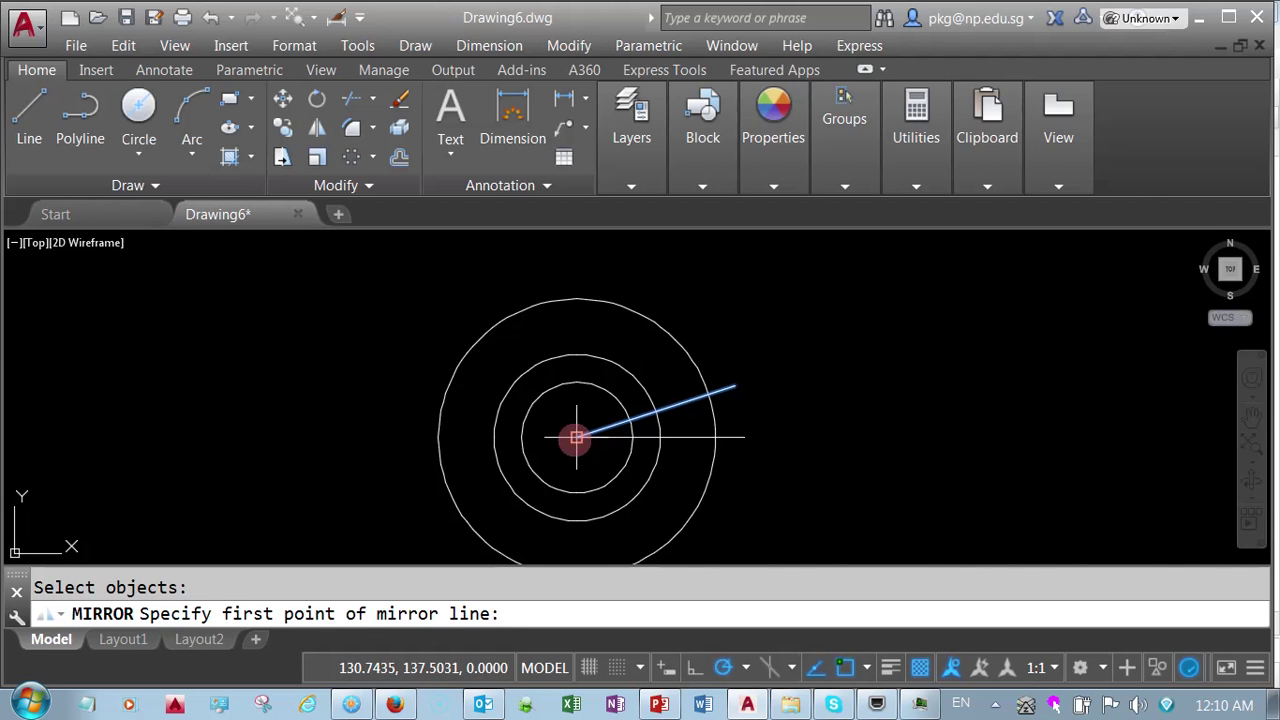
left_click(576, 437)
left_click(762, 437)
right_click(766, 440)
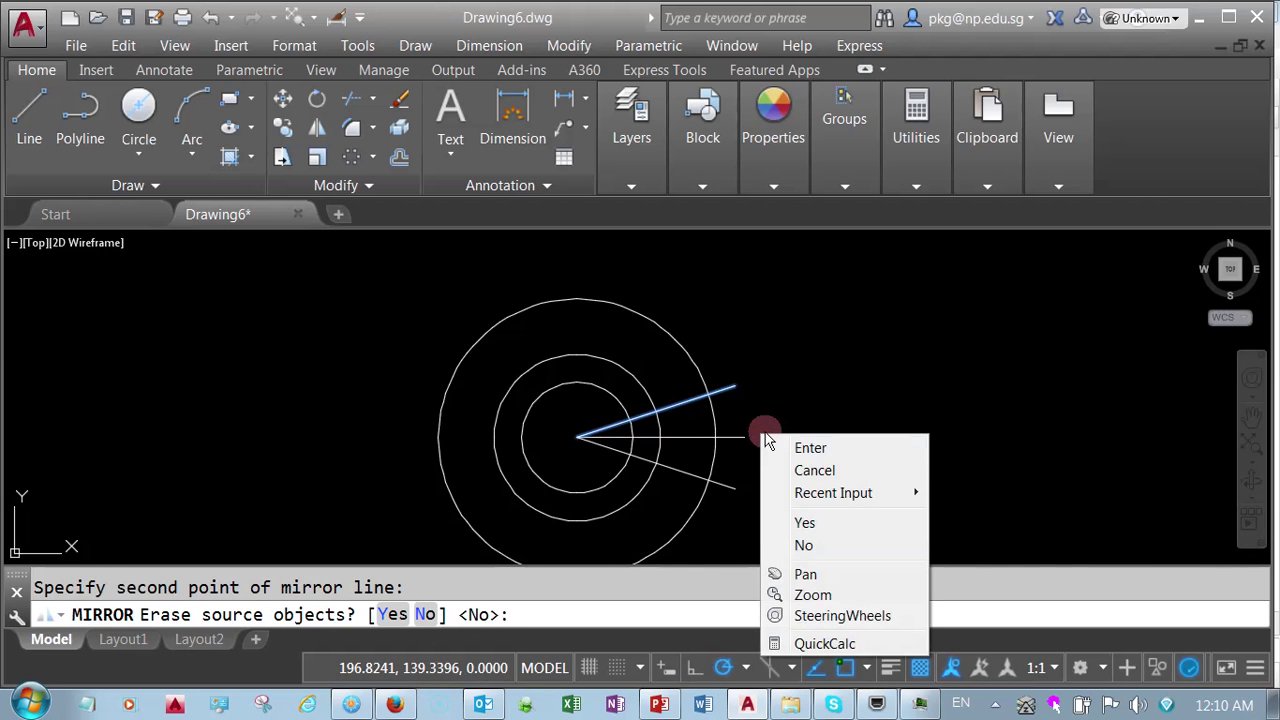
left_click(810, 447)
scroll(700, 448, "up", 2)
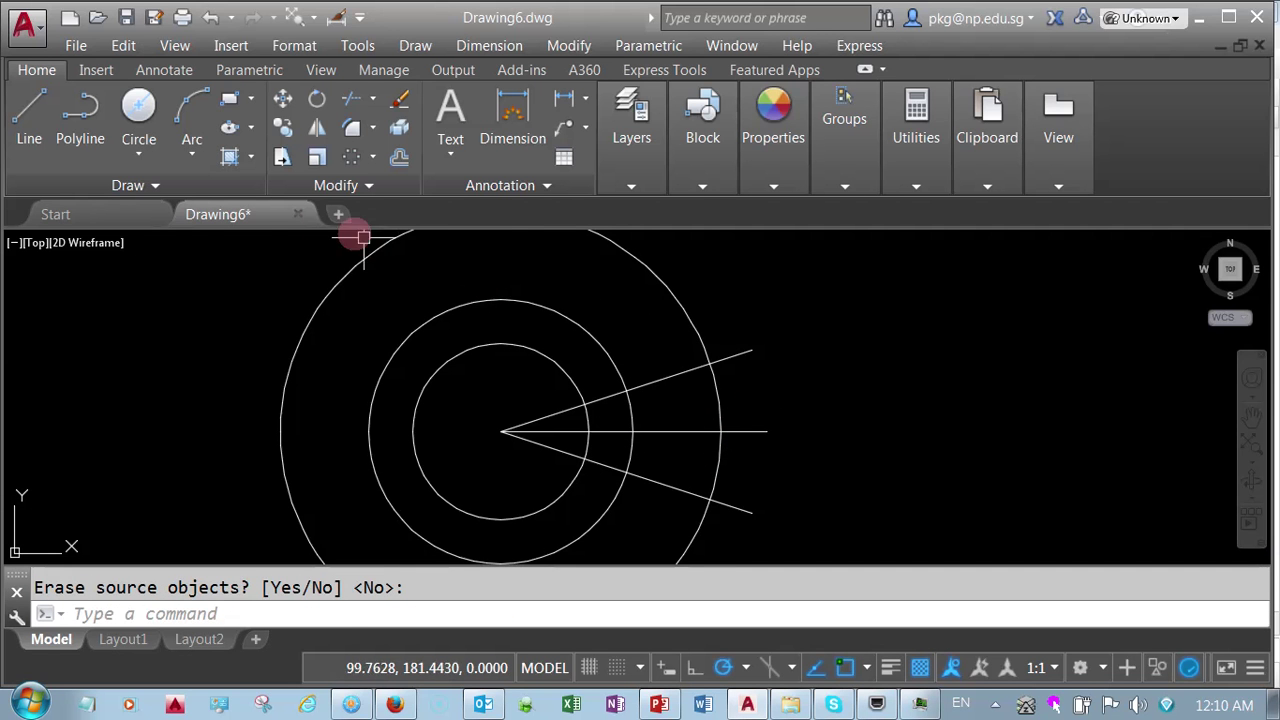
Draw a trial radius-2 circle where the line meets the middle circle, then undo it
left_click(140, 155)
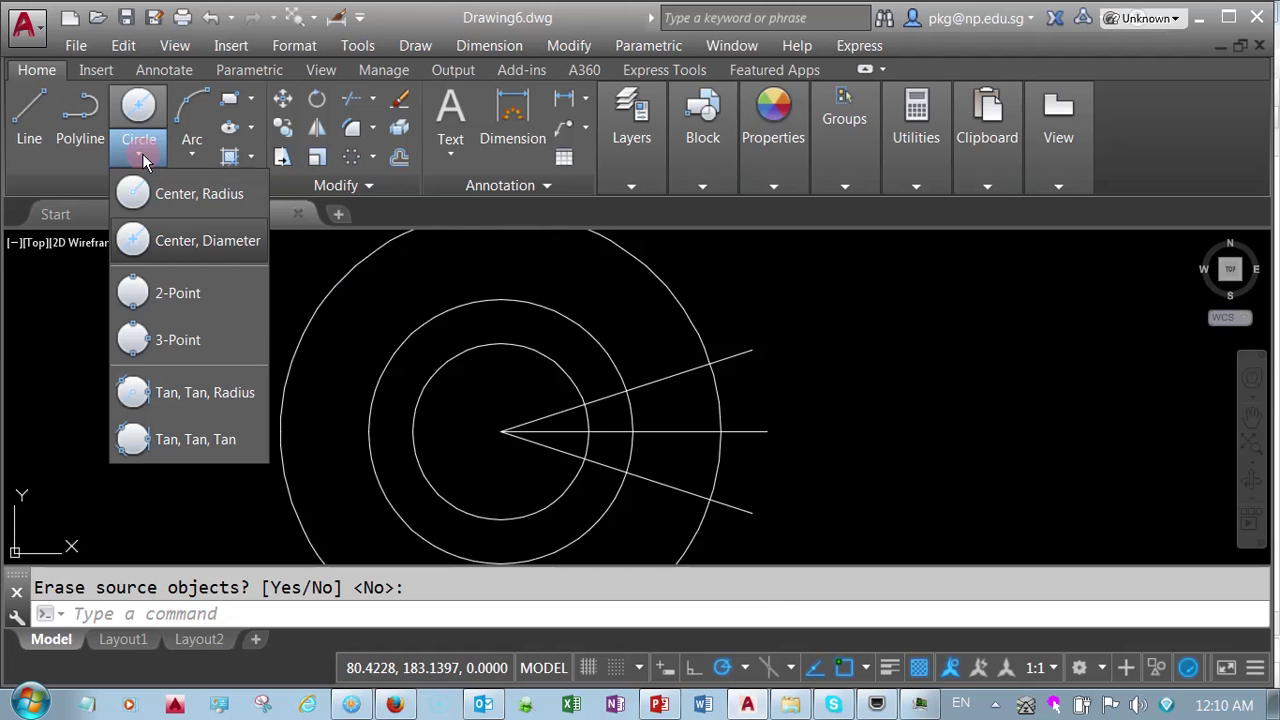
left_click(145, 207)
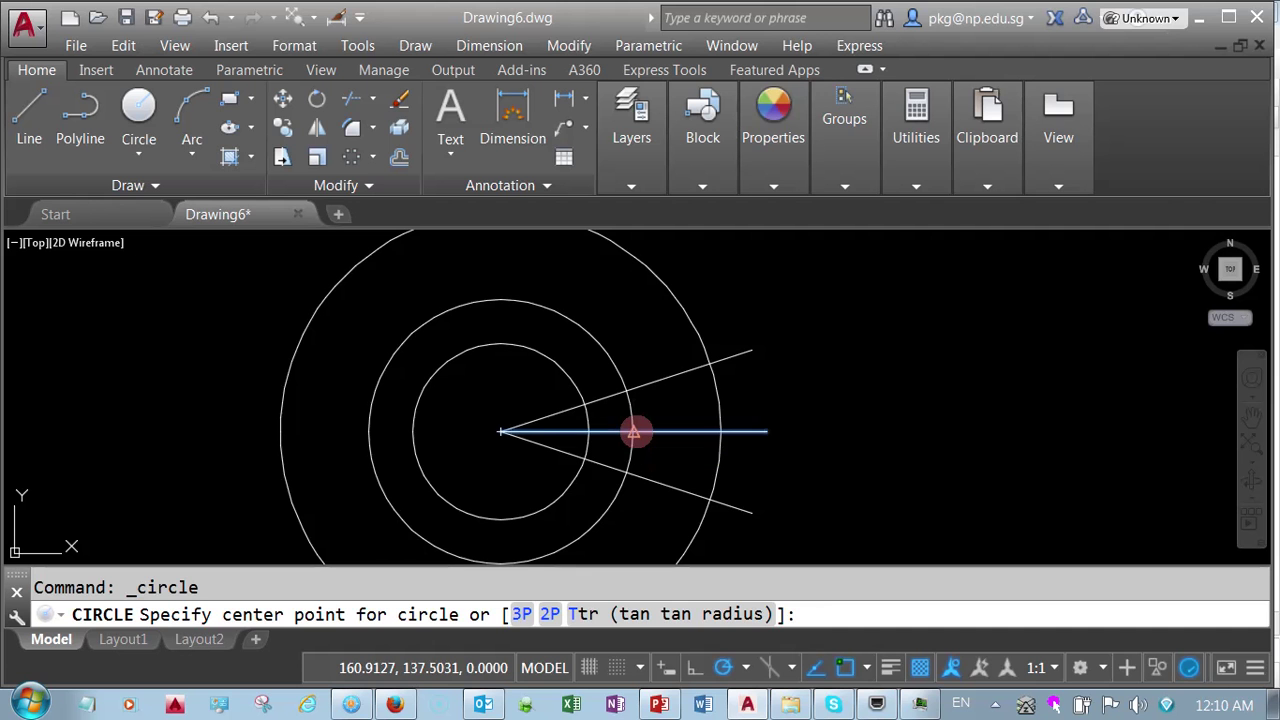
left_click(633, 432)
type("2")
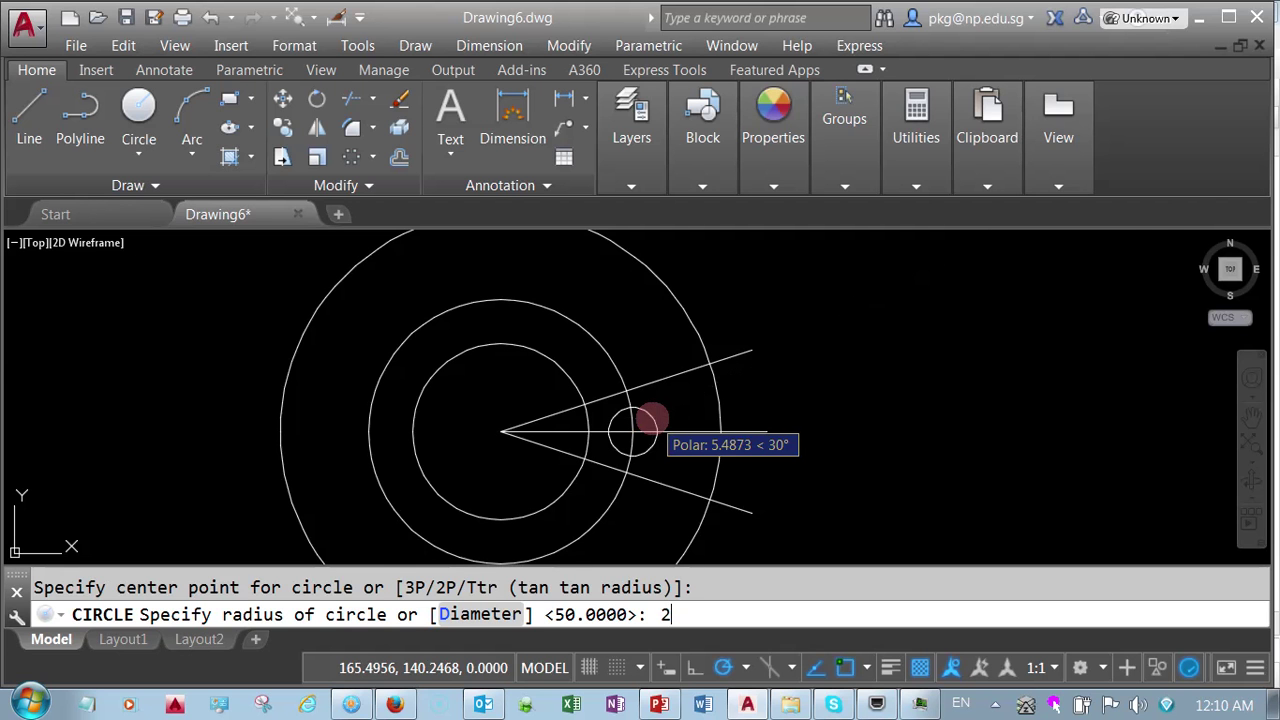
key("Return")
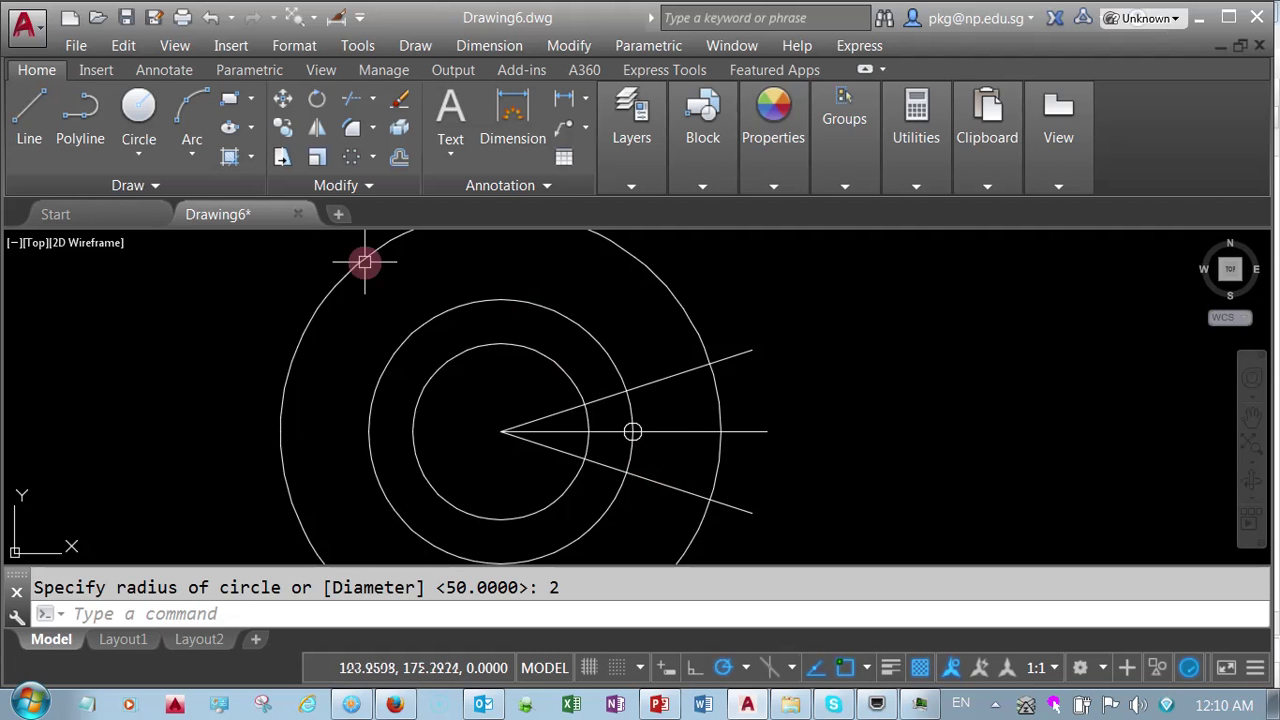
left_click(212, 18)
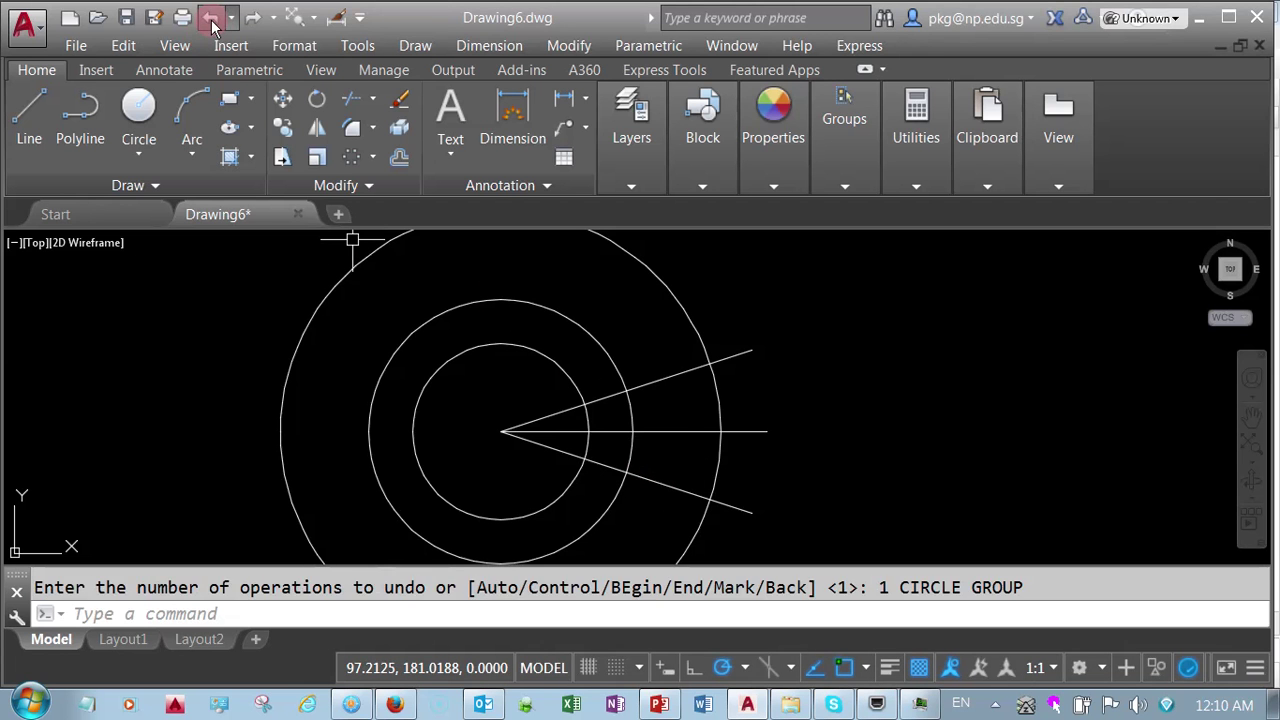
left_click(138, 155)
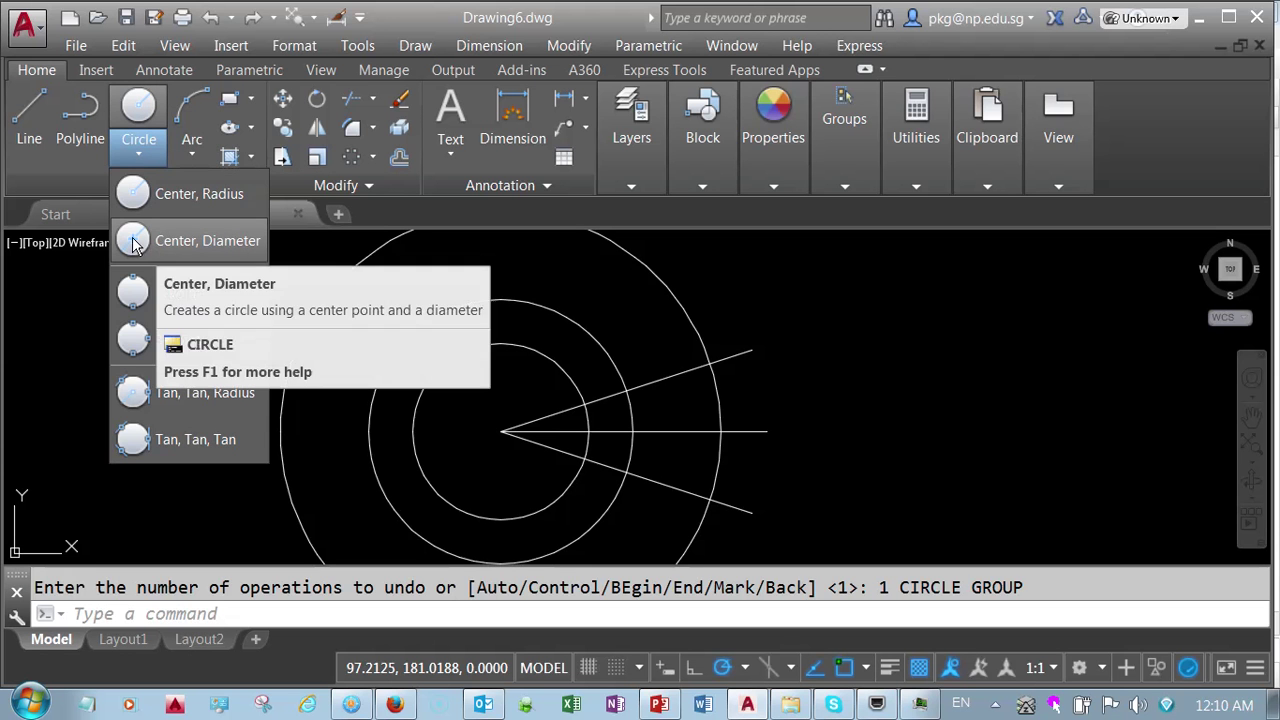
left_click(130, 193)
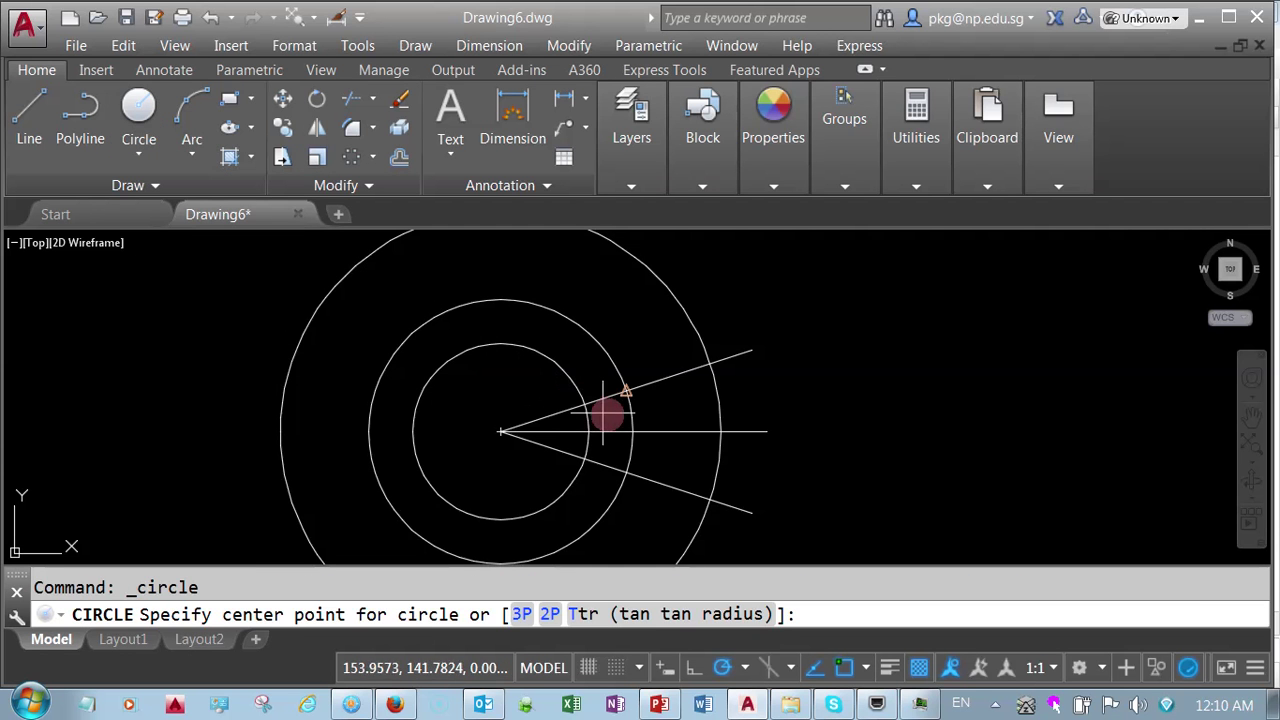
Place a radius-4 circle where the horizontal line crosses the radius-30 circle
left_click(632, 431)
type("4")
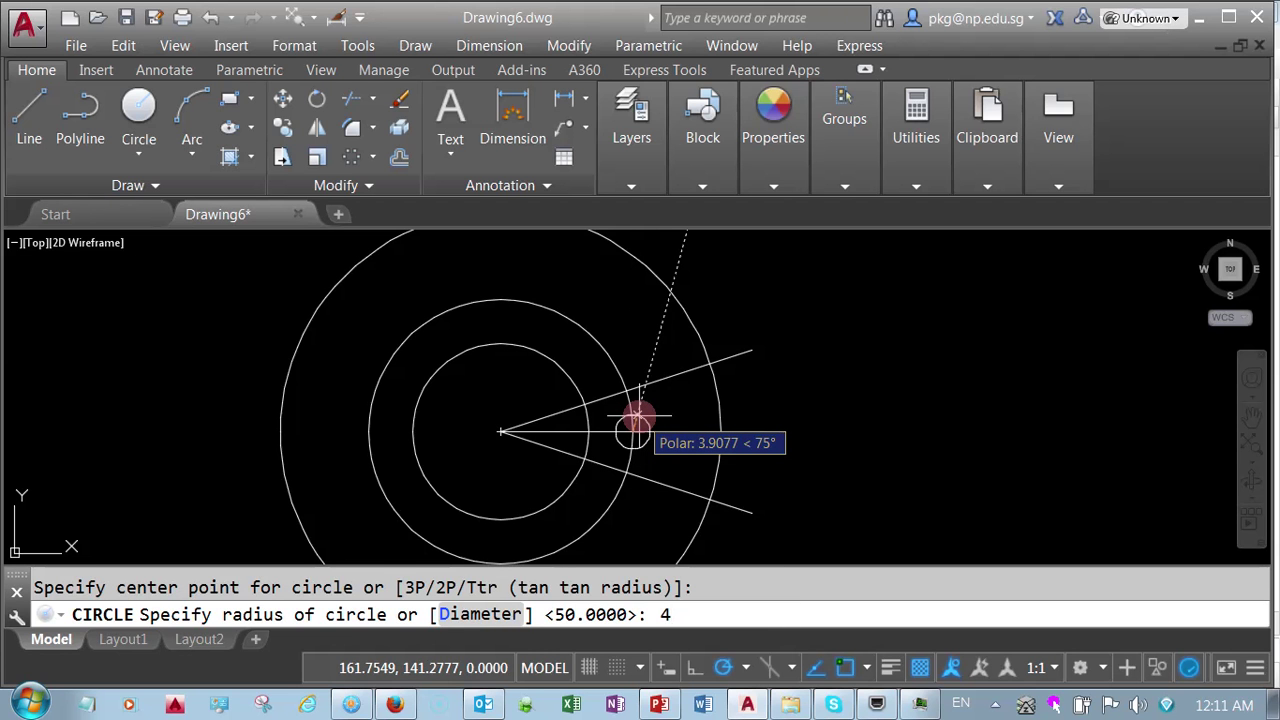
key("Return")
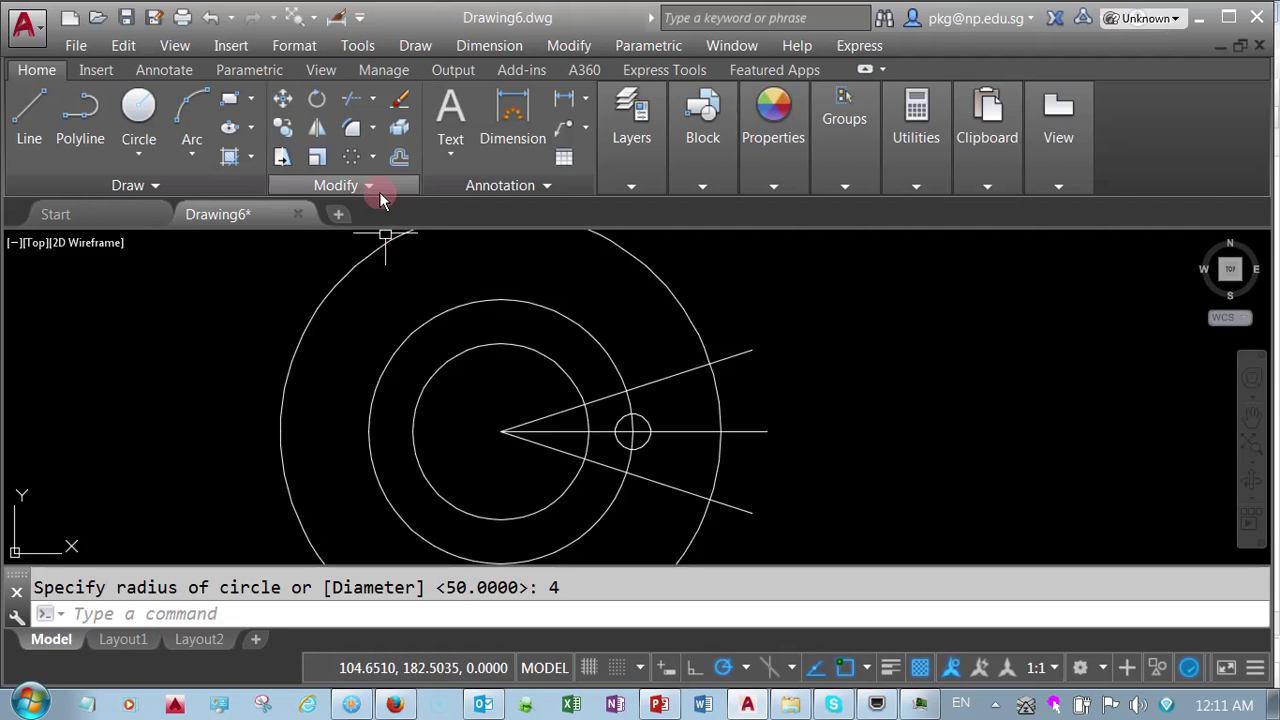
Offset the horizontal line by 2 units, once above and once below
scroll(544, 387, "up", 3)
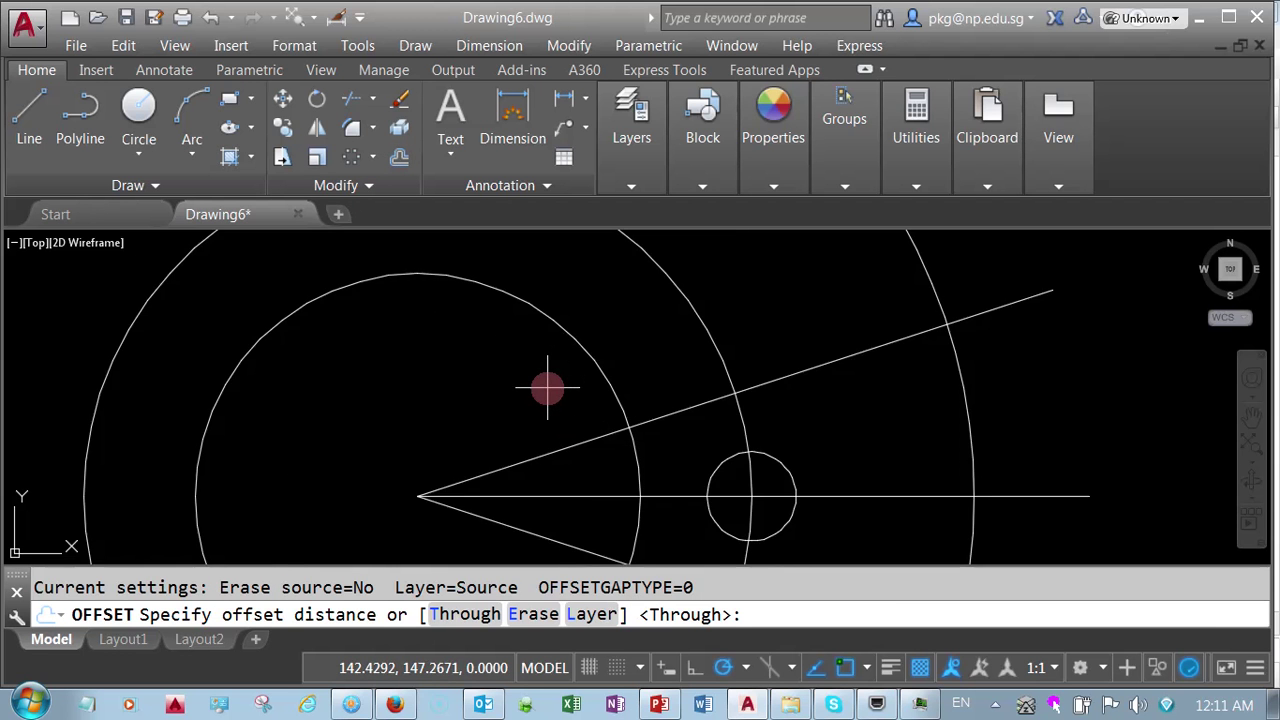
scroll(547, 389, "down", 4)
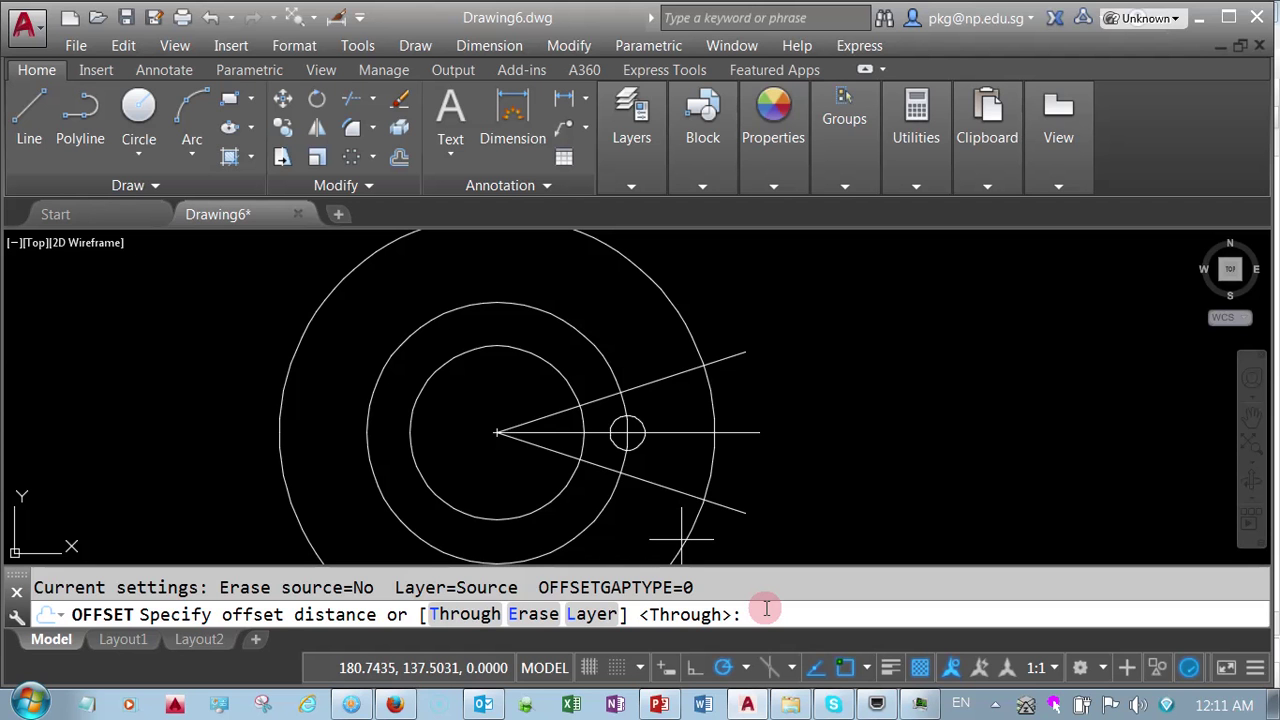
type("2")
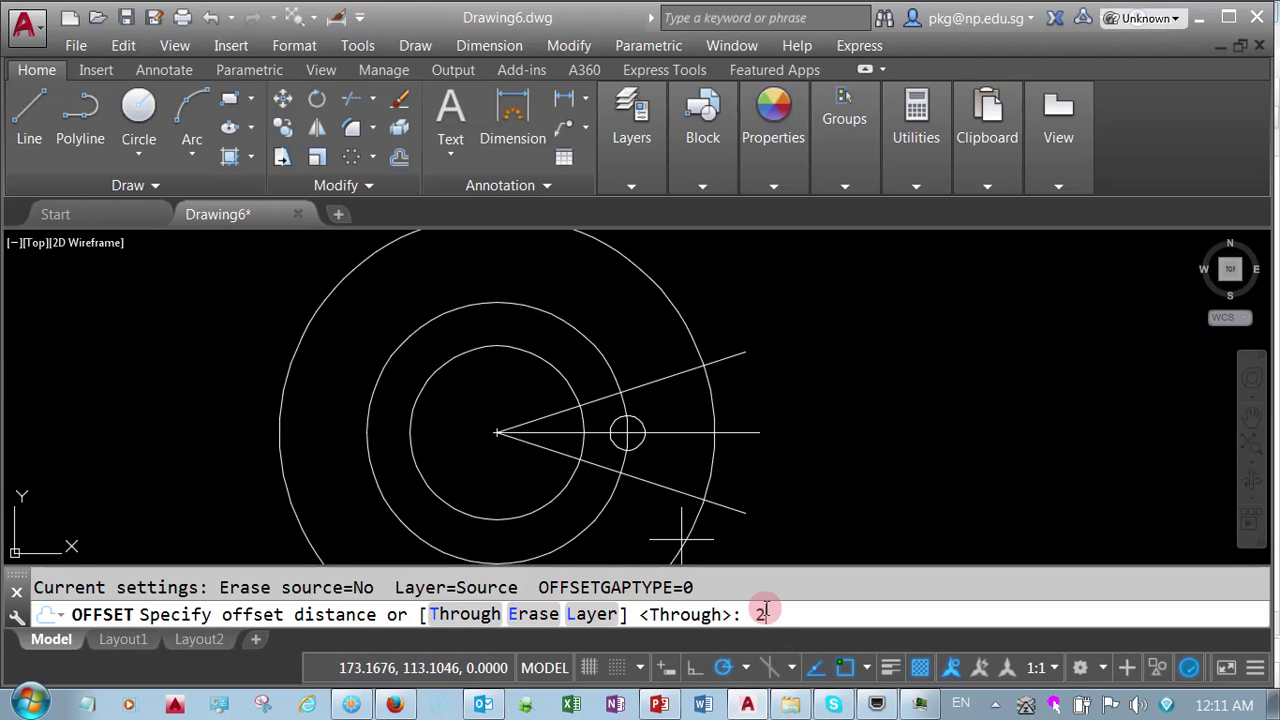
key("Return")
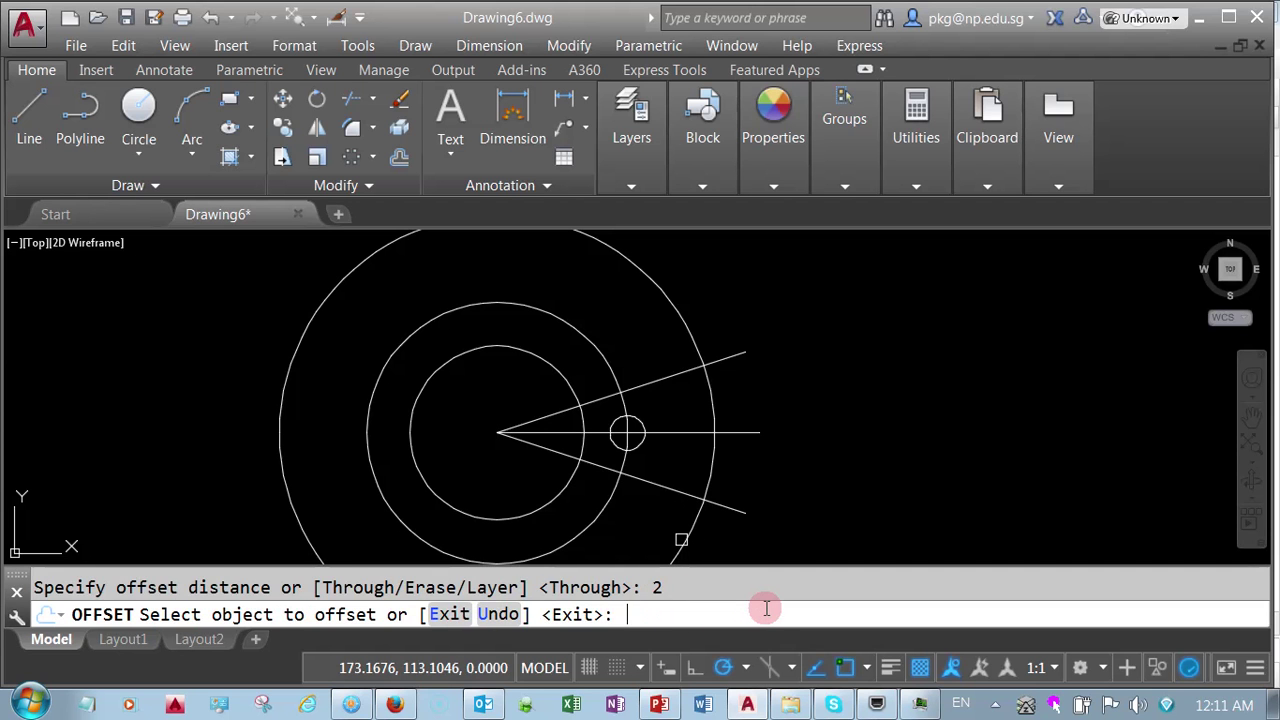
left_click(686, 432)
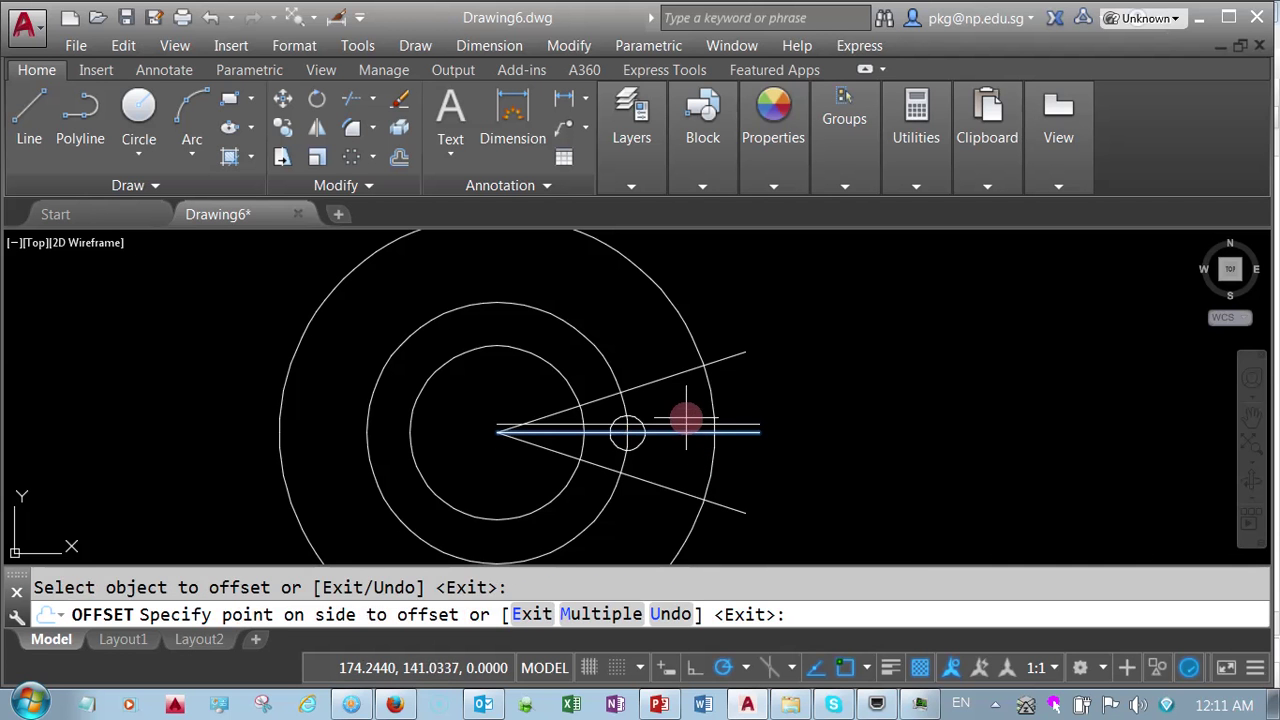
left_click(686, 420)
left_click(688, 440)
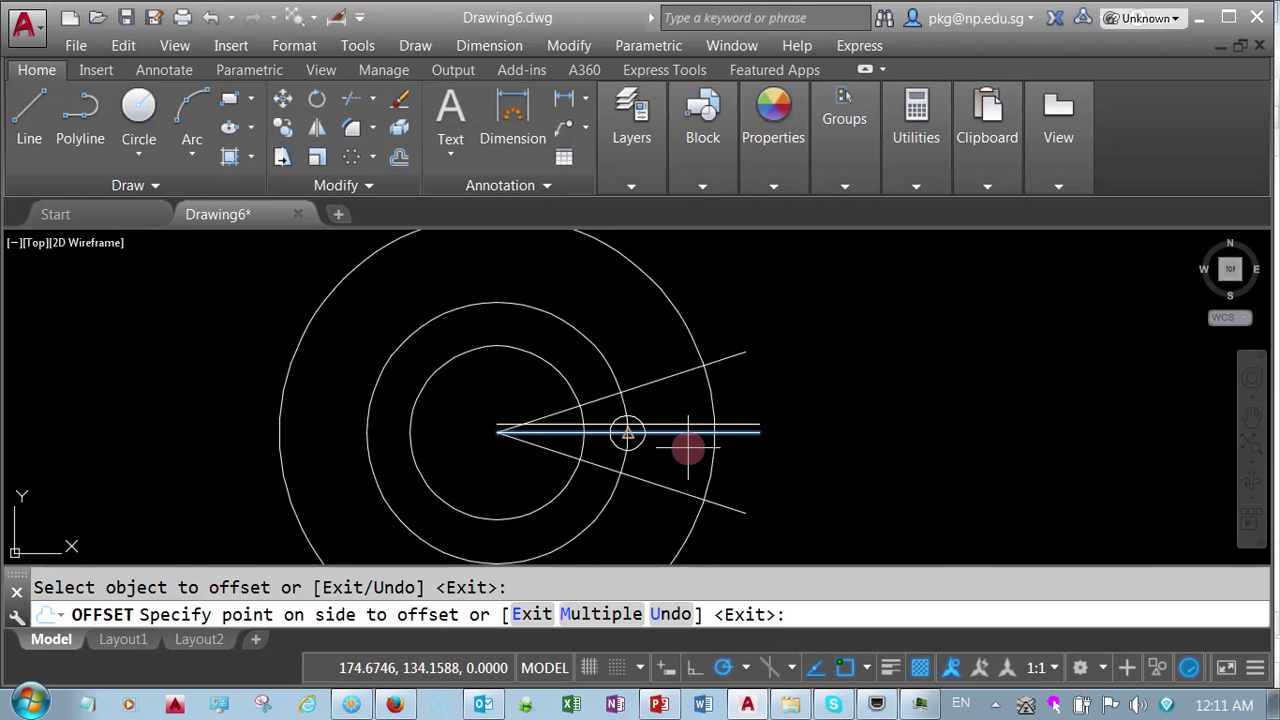
left_click(688, 448)
right_click(771, 363)
left_click(818, 379)
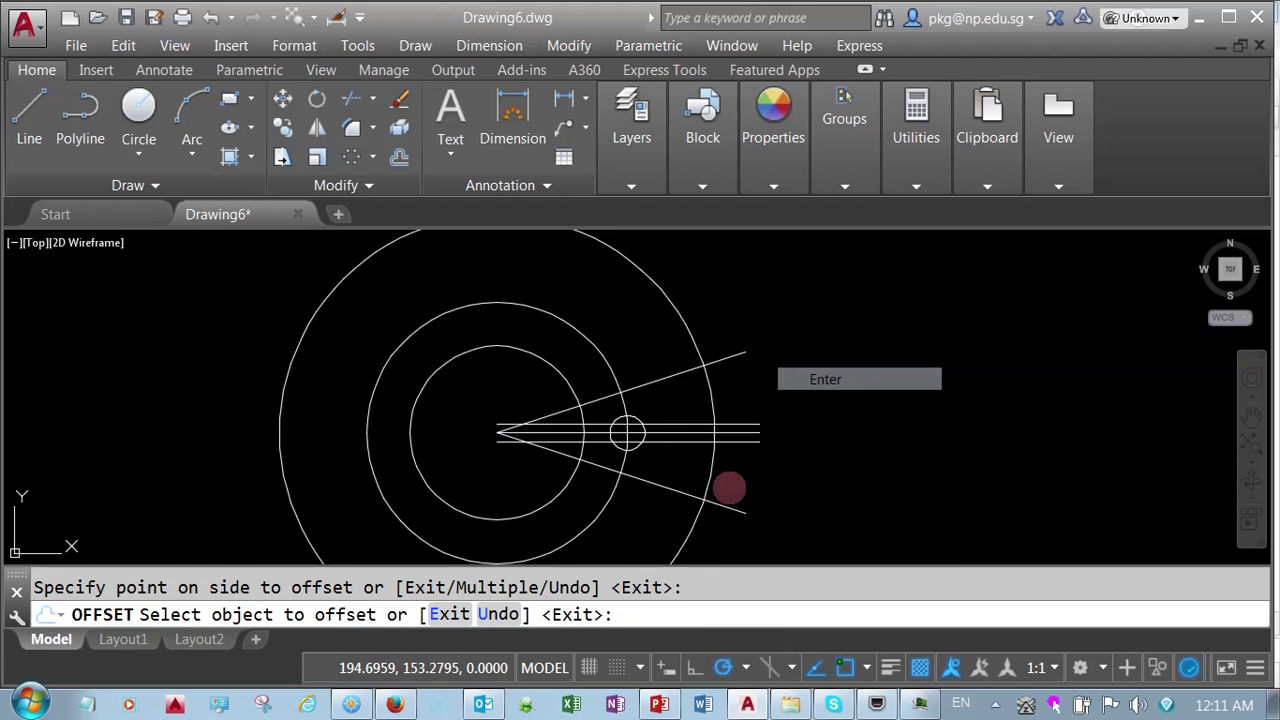
scroll(729, 486, "up", 2)
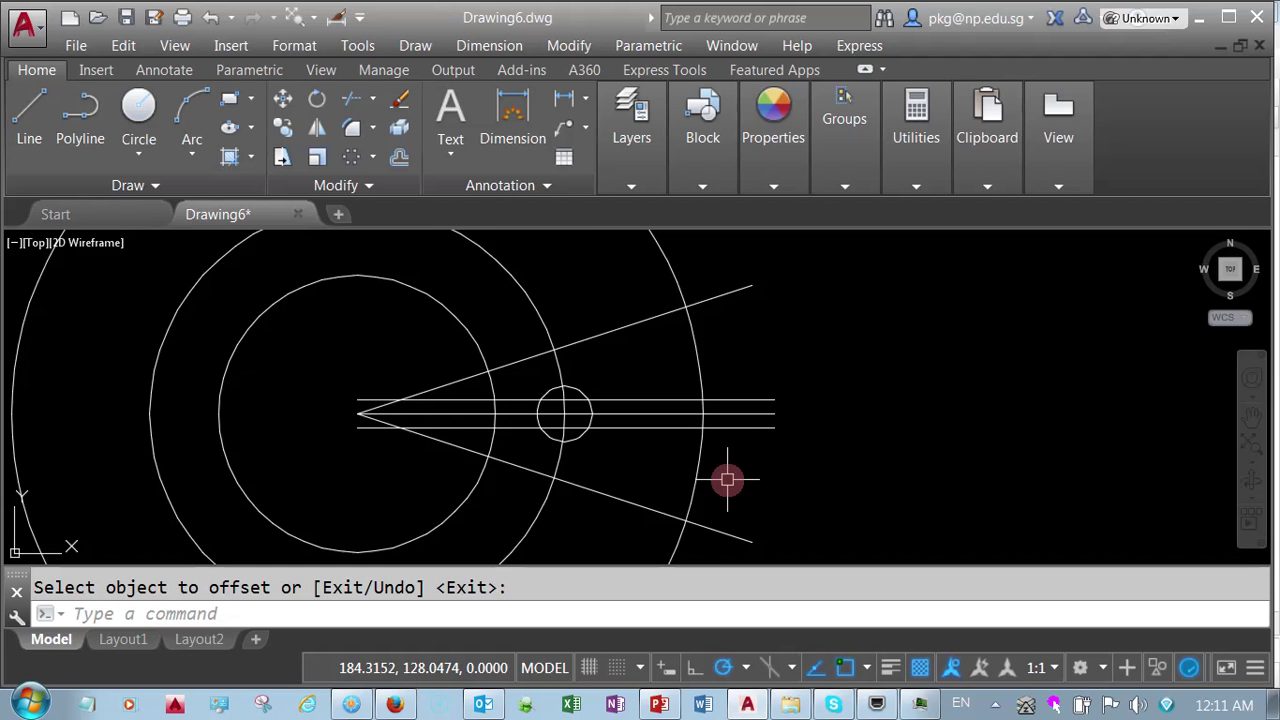
Trim the upper 18° line and both offset lines back to the radius-20 circle
left_click(372, 103)
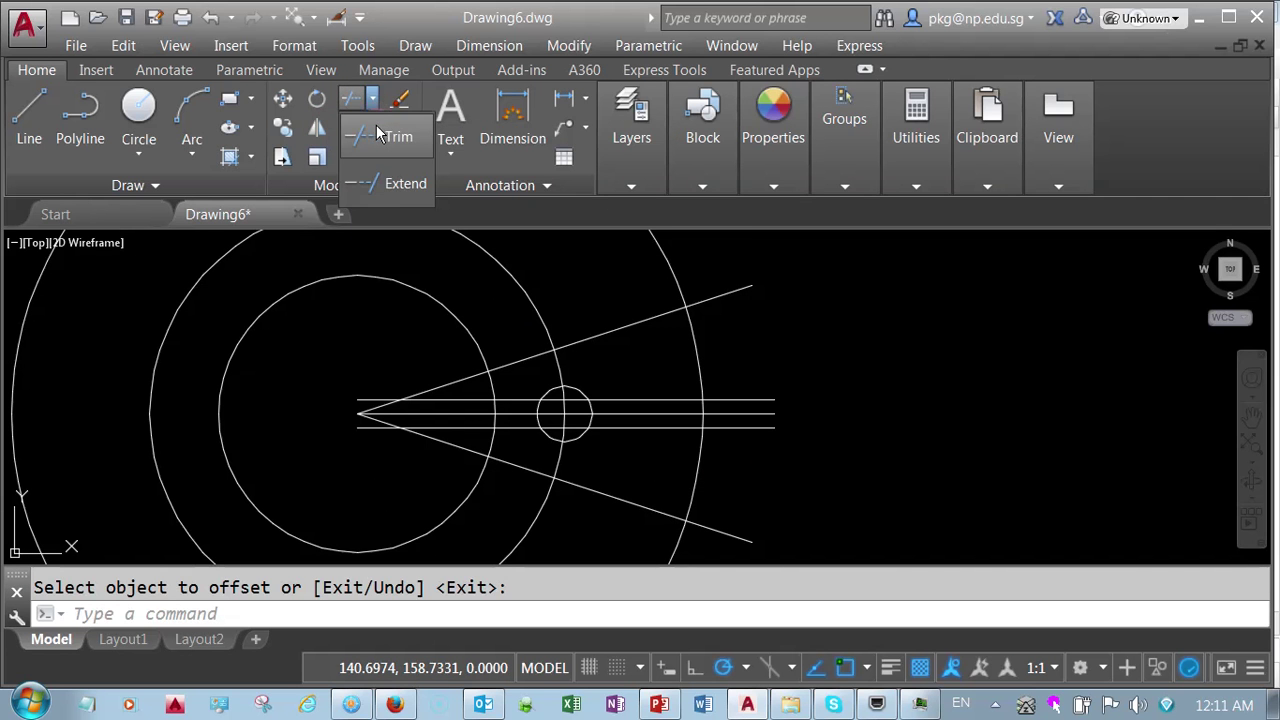
left_click(385, 136)
key("Return")
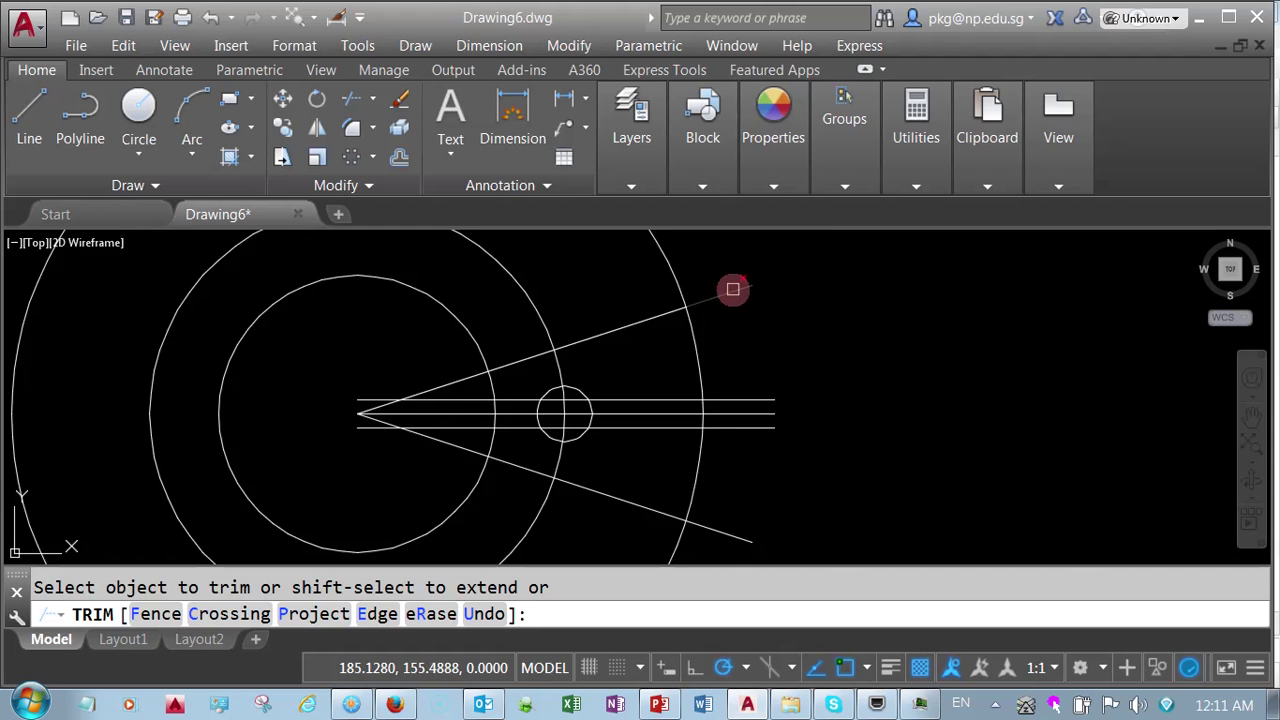
scroll(380, 415, "up", 4)
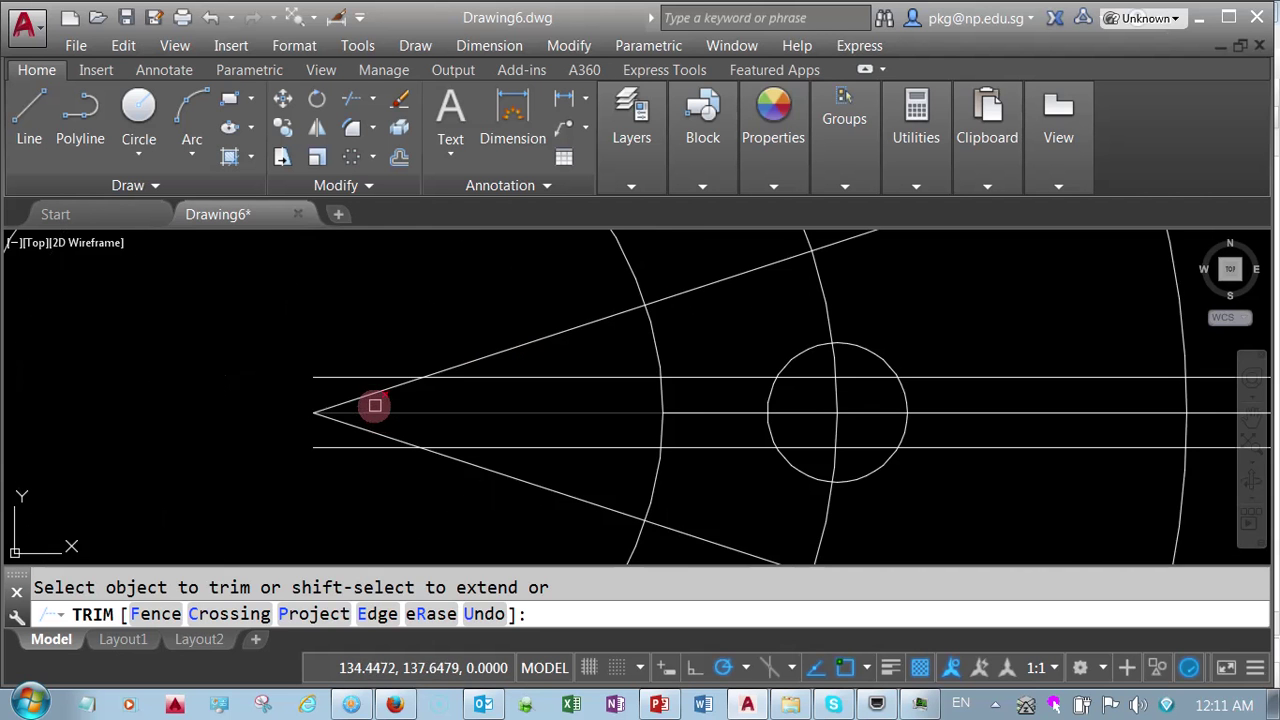
left_click(366, 393)
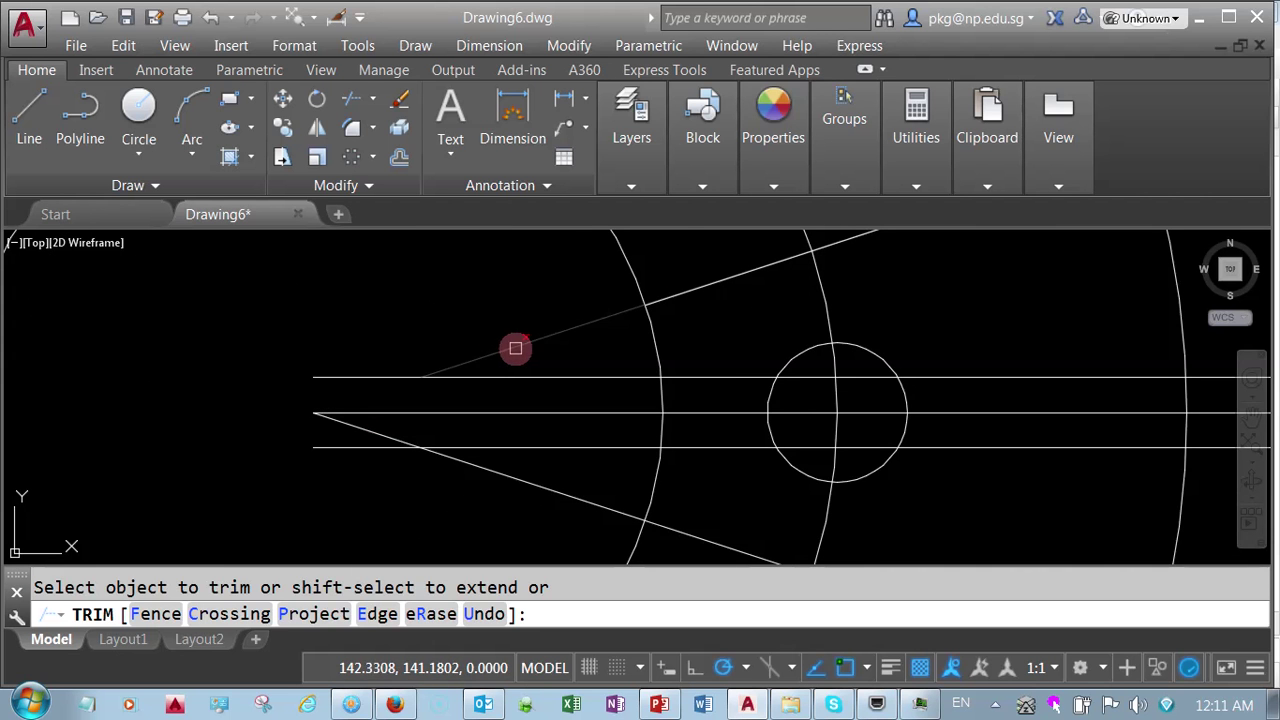
left_click(515, 348)
scroll(528, 349, "down", 2)
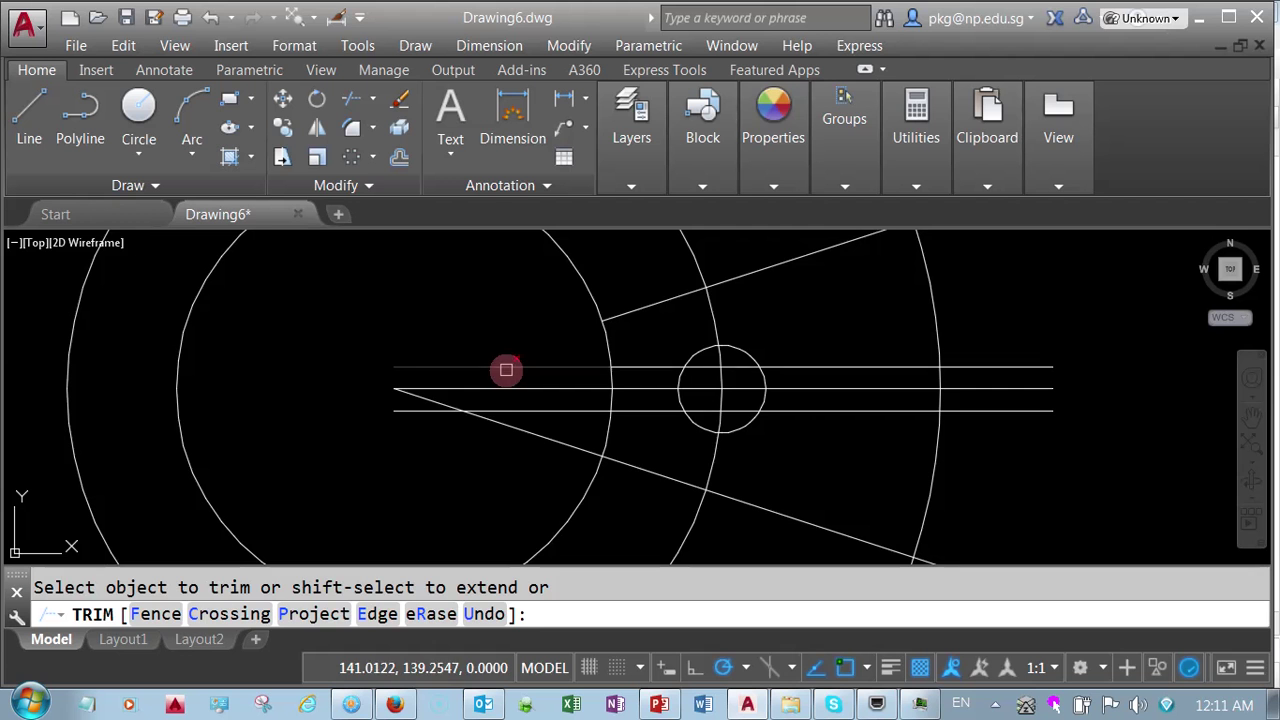
left_click(506, 370)
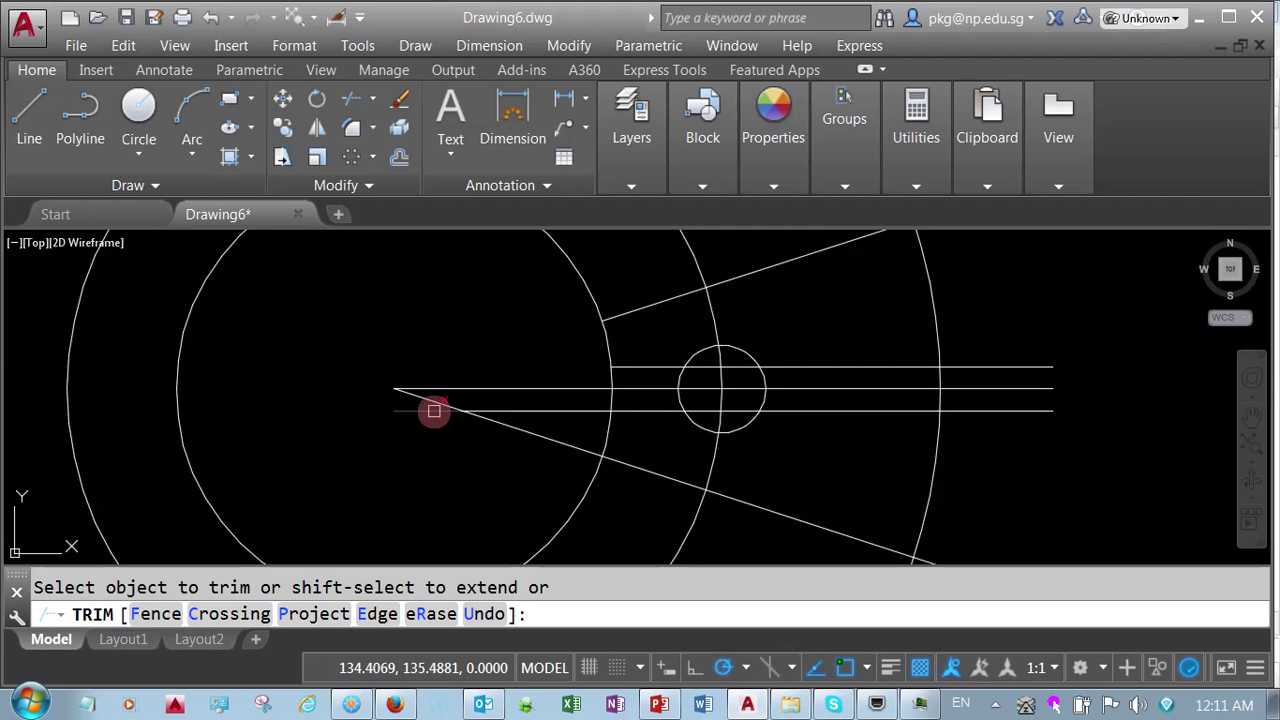
left_click(535, 410)
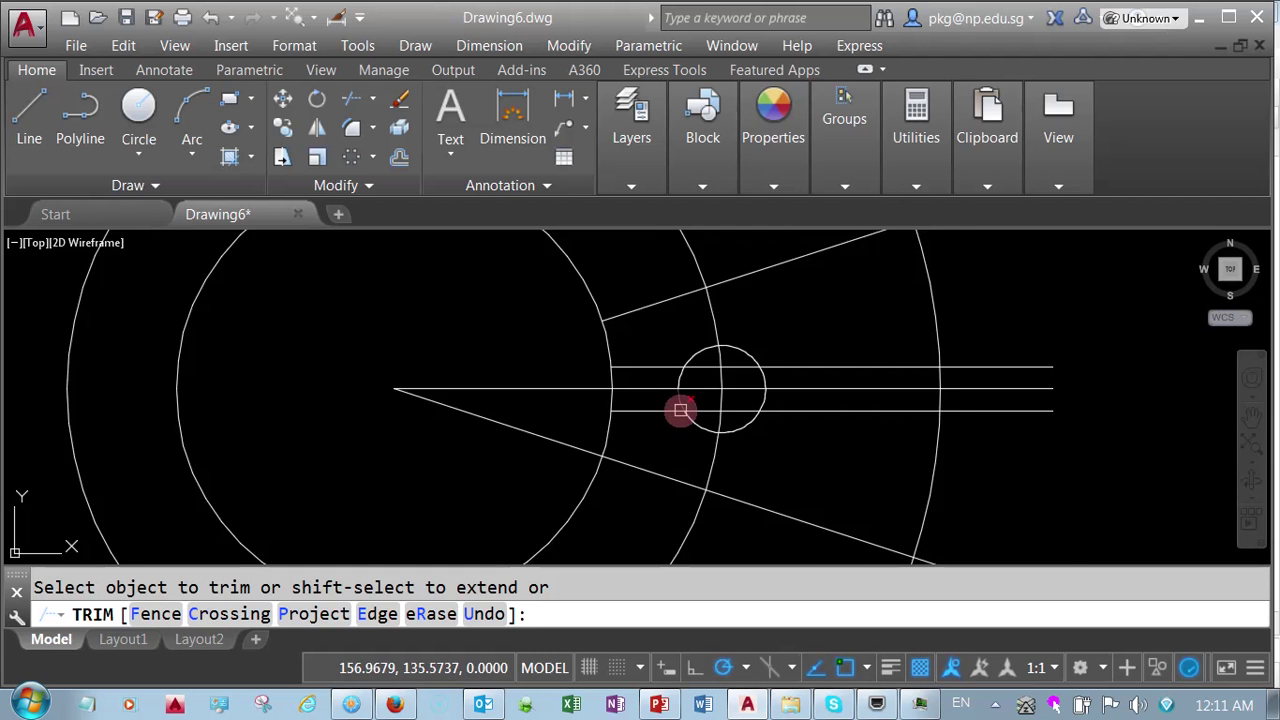
scroll(680, 408, "up", 4)
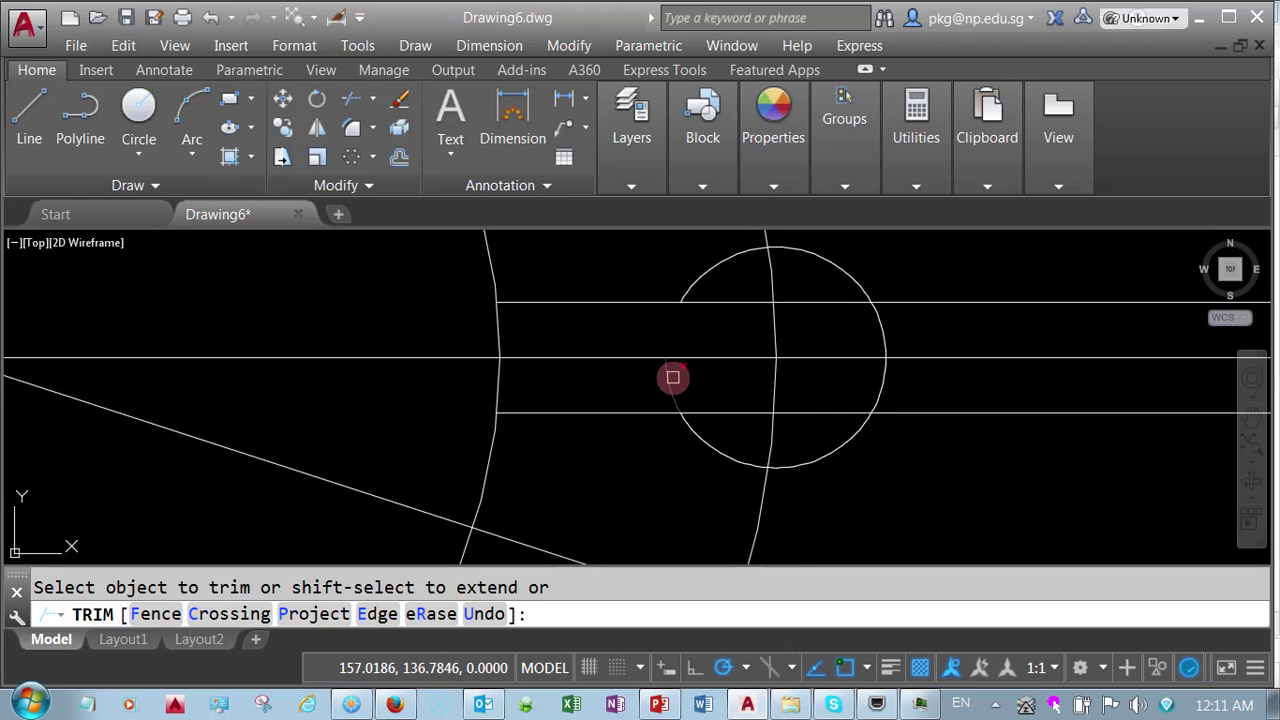
Trim the radius-4 circle's right arc and the offset line pieces inside it
left_click(880, 389)
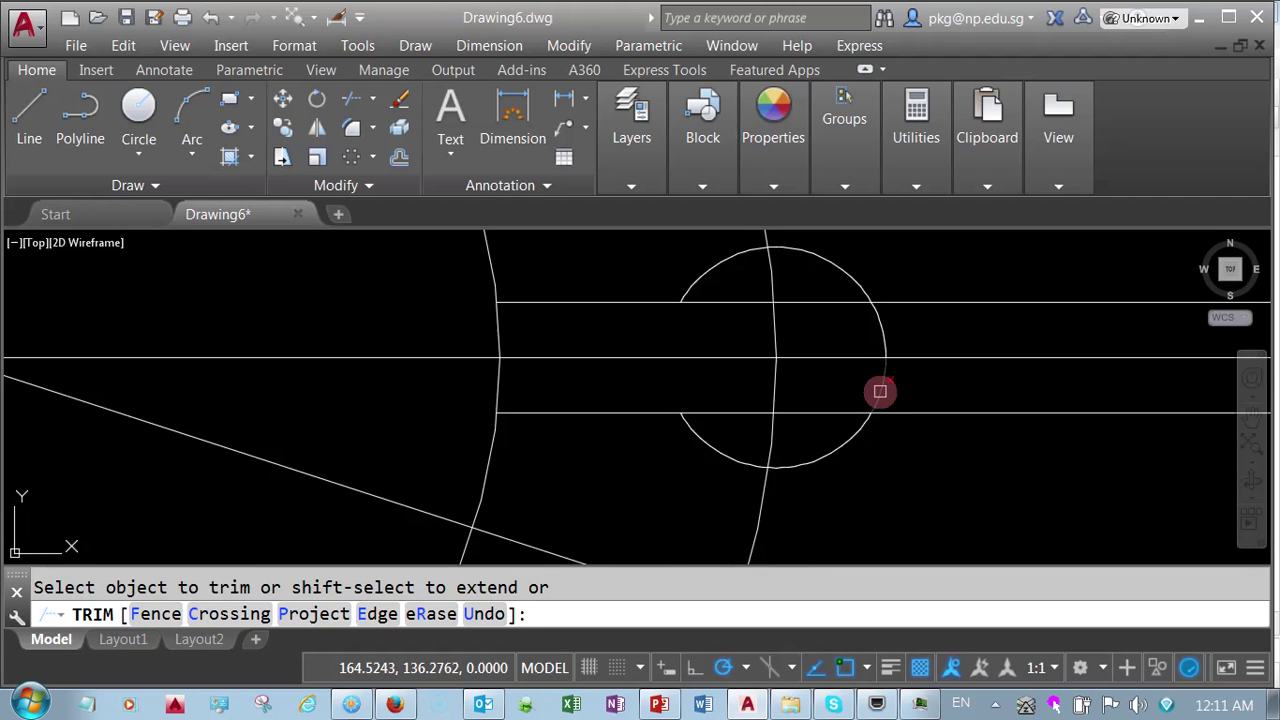
left_click(878, 336)
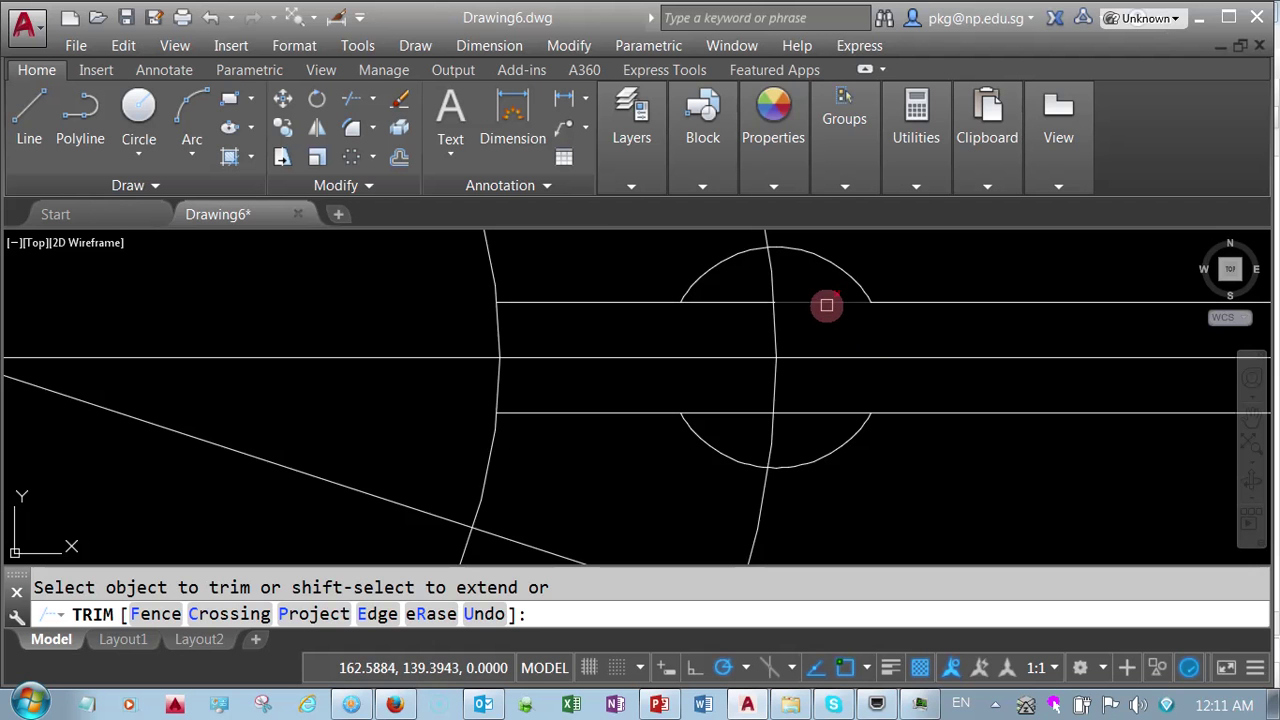
left_click(826, 303)
left_click(752, 302)
left_click(734, 413)
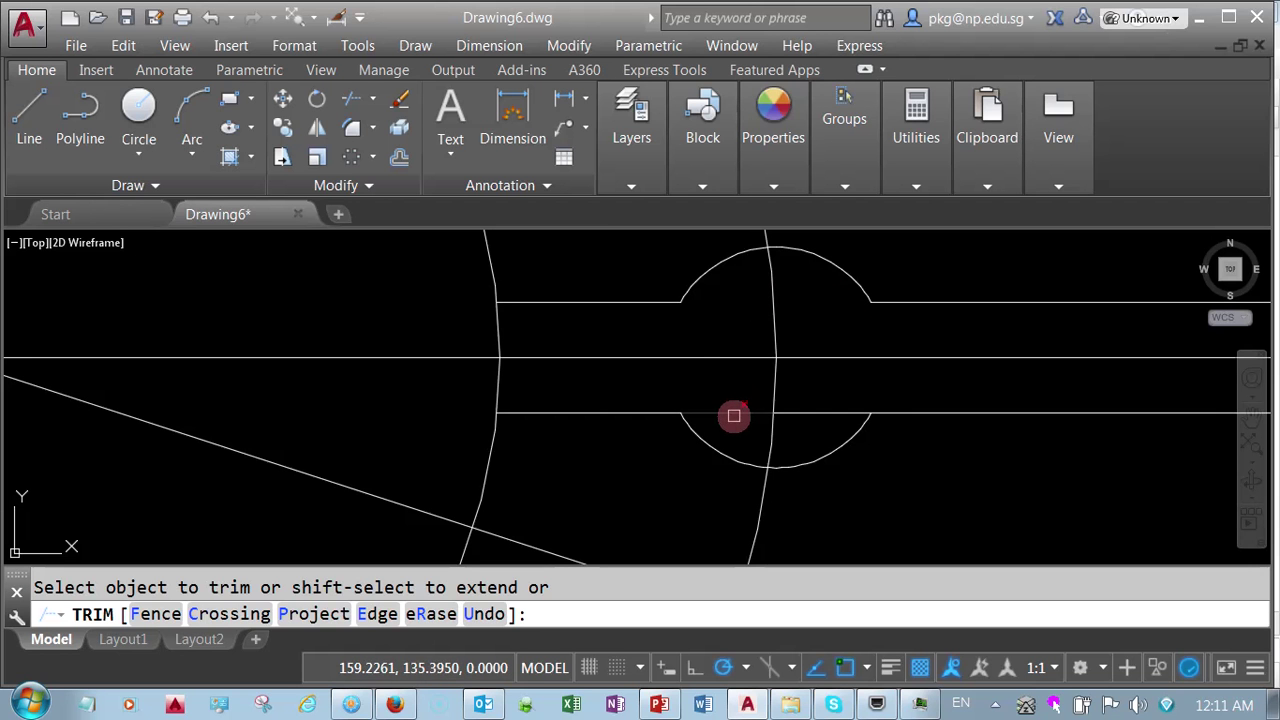
left_click(800, 415)
Trim the lower slot line beyond the outer circle and the arc across the slot end
scroll(851, 457, "down", 4)
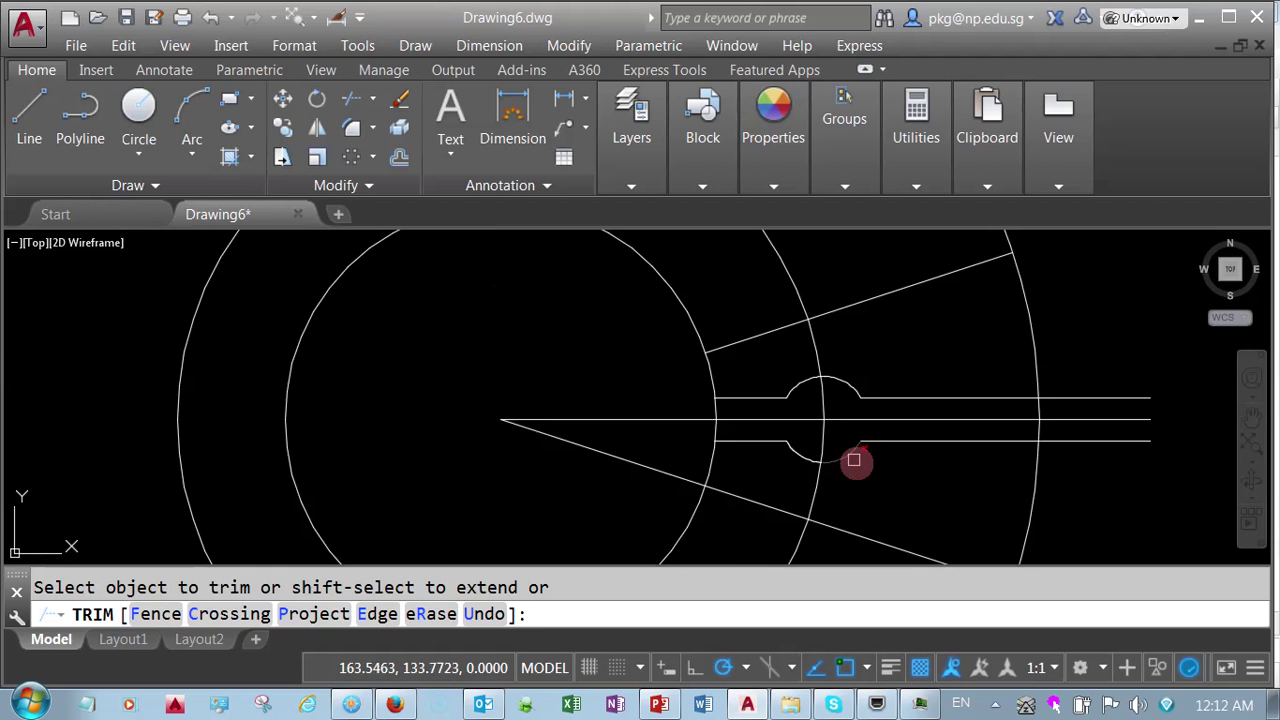
middle_click_drag(926, 491, 786, 486)
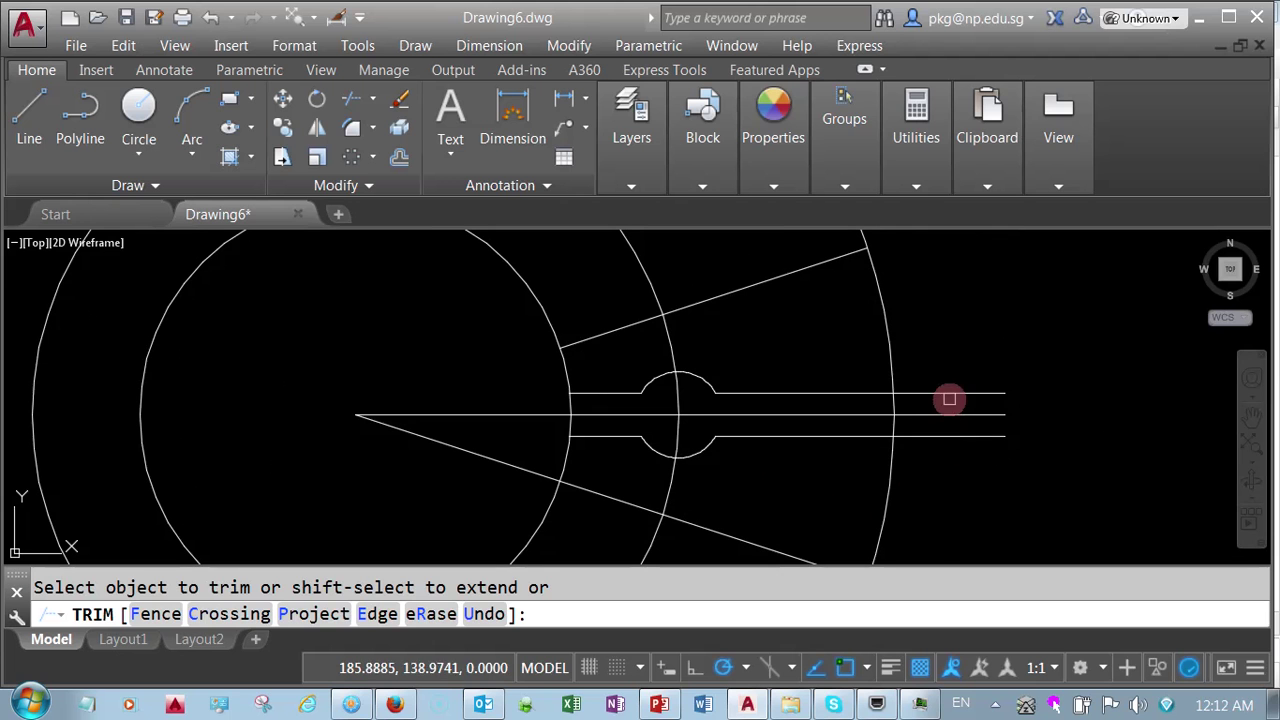
left_click(954, 434)
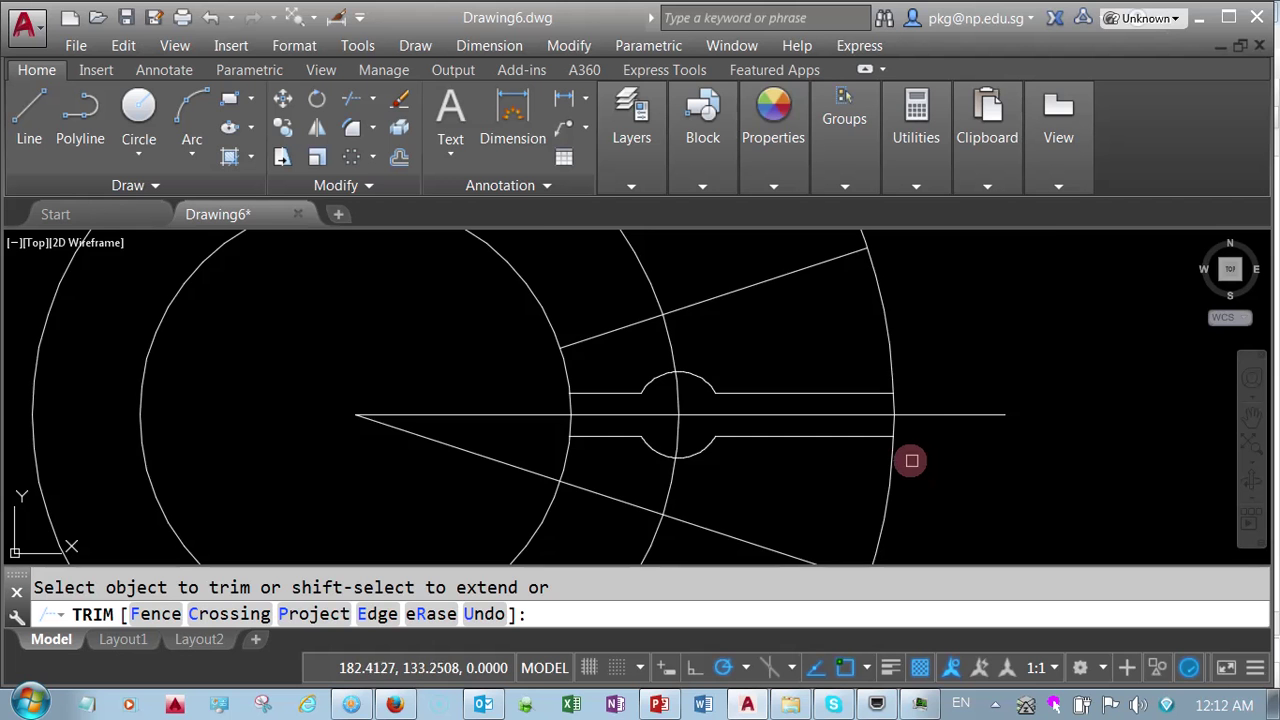
scroll(908, 455, "up", 4)
left_click(867, 342)
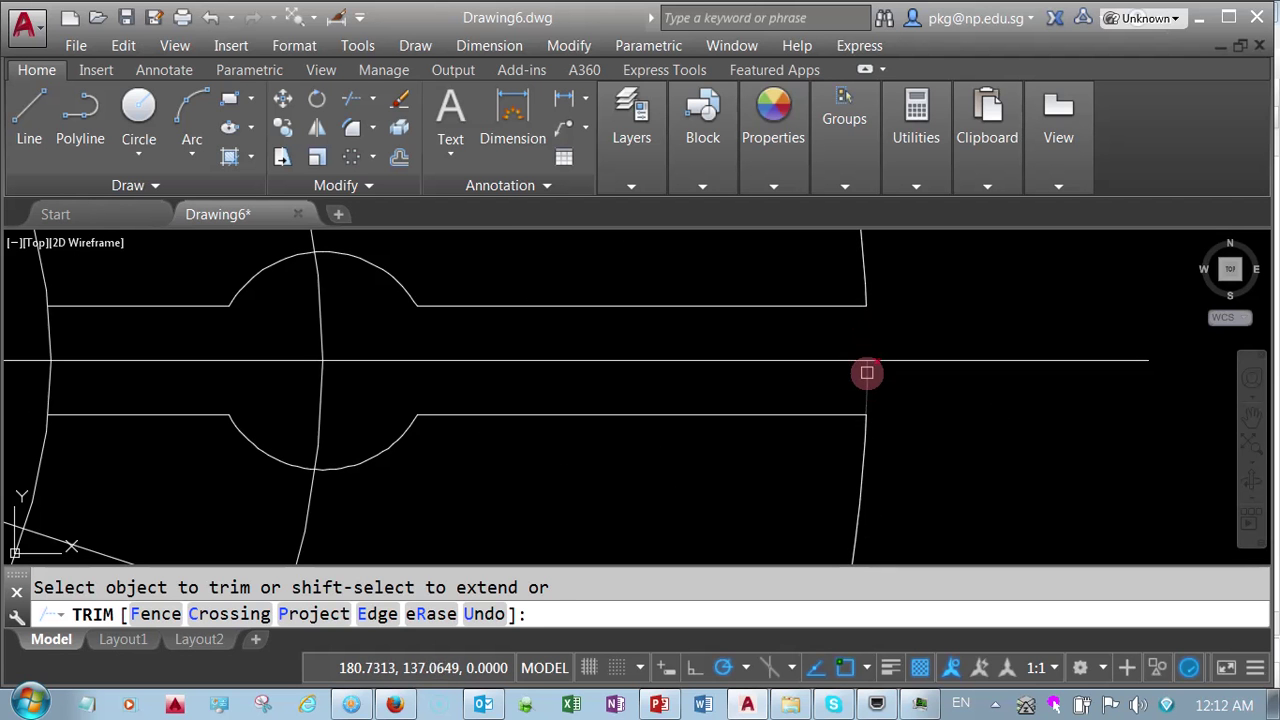
scroll(815, 451, "down", 2)
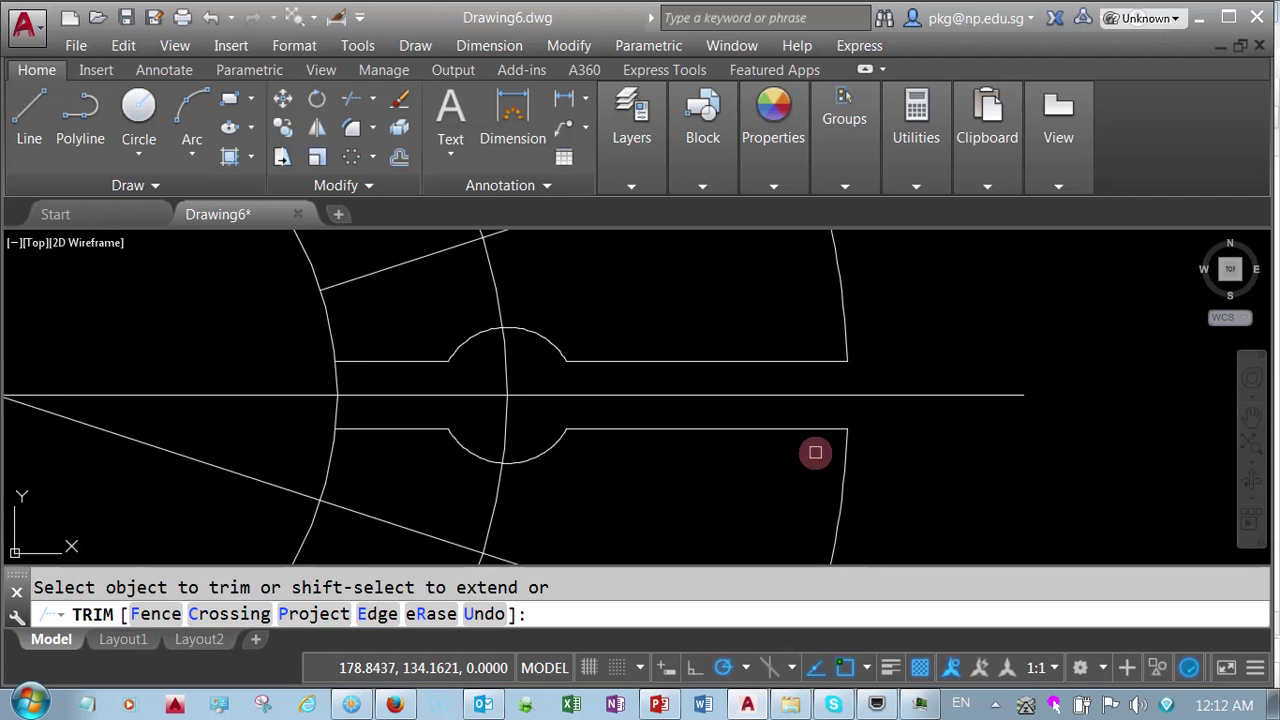
scroll(735, 477, "down", 2)
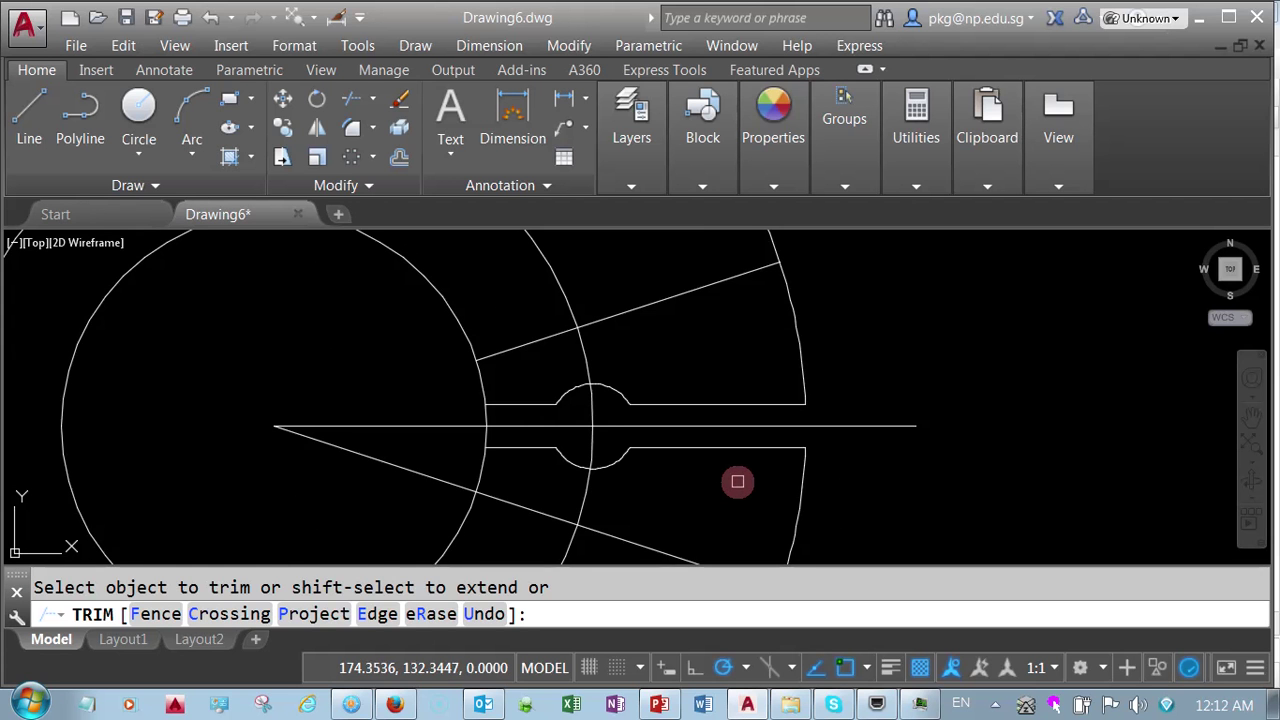
scroll(738, 482, "down", 2)
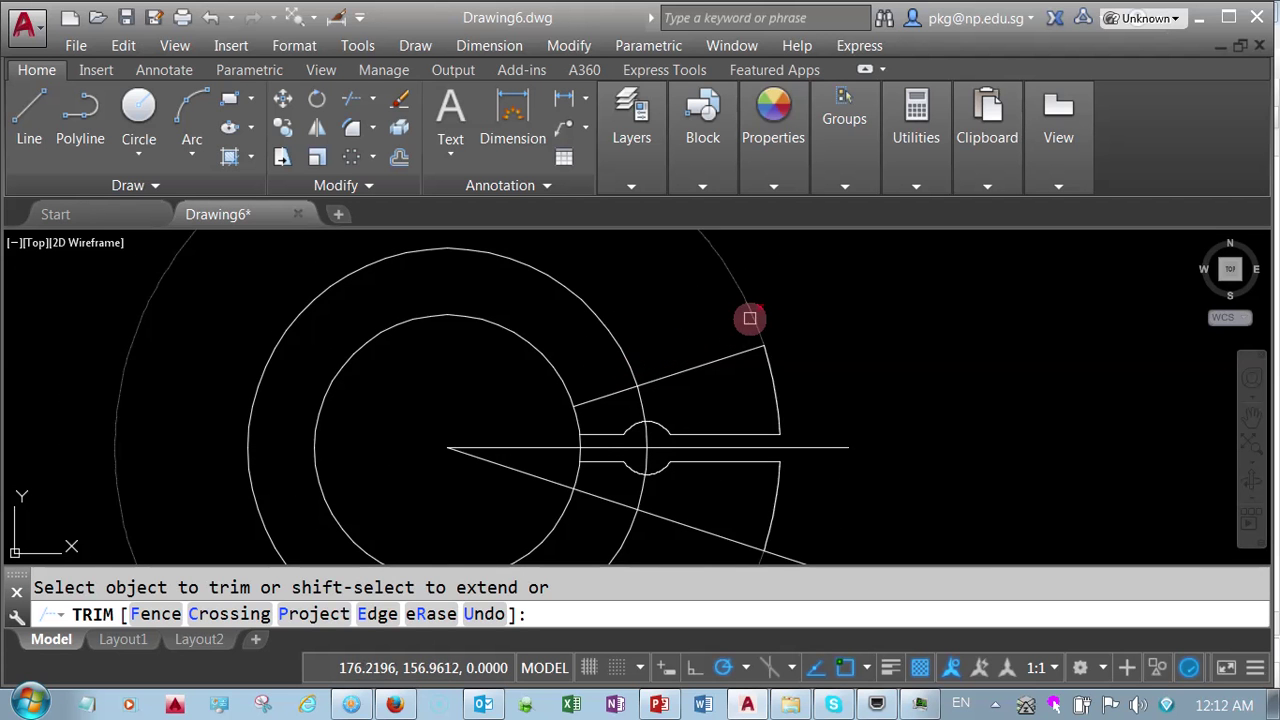
Trim the outer arc, the inner diagonal and the radius-20 arcs beside the slot, then end Trim
left_click(750, 319)
middle_click_drag(814, 506, 834, 409)
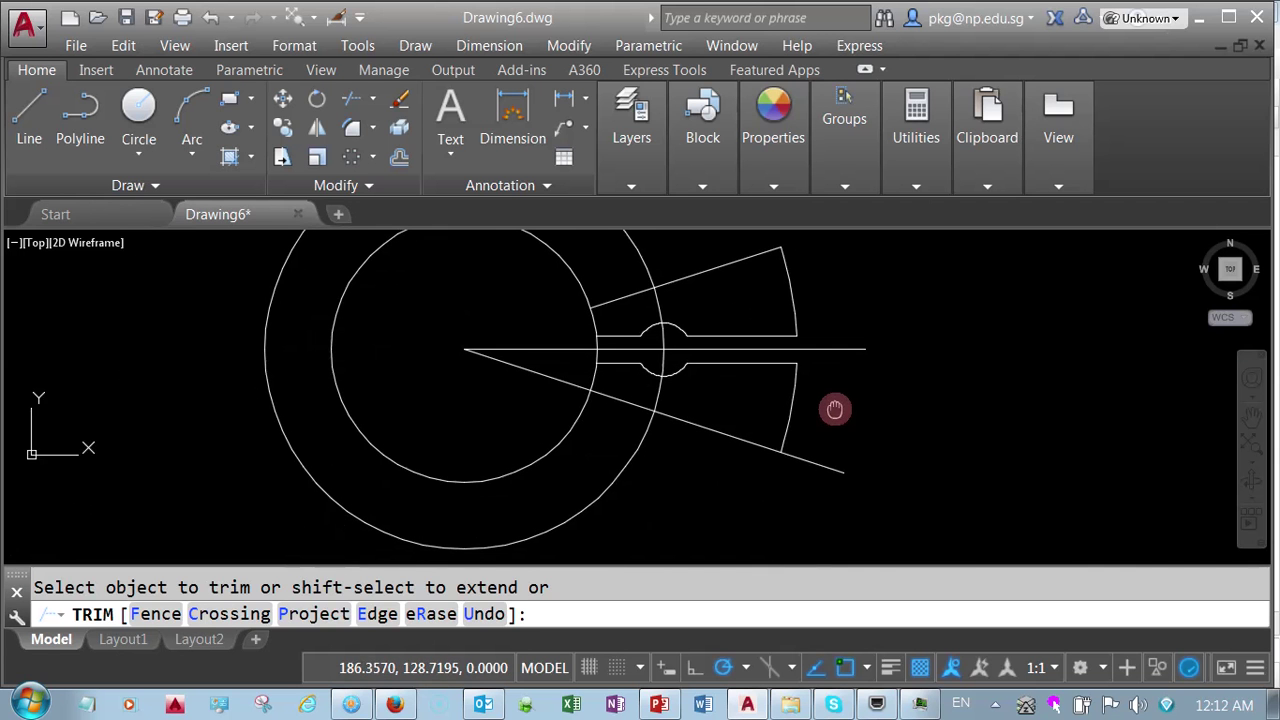
left_click(547, 378)
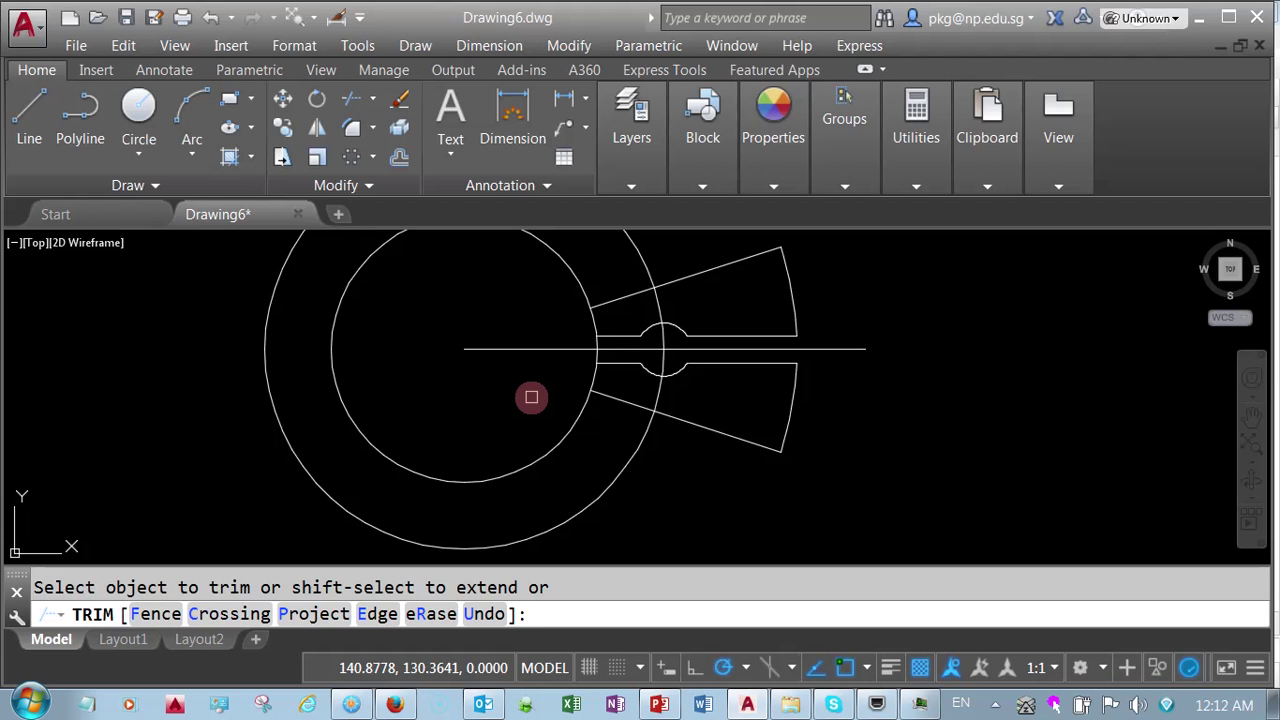
left_click(591, 323)
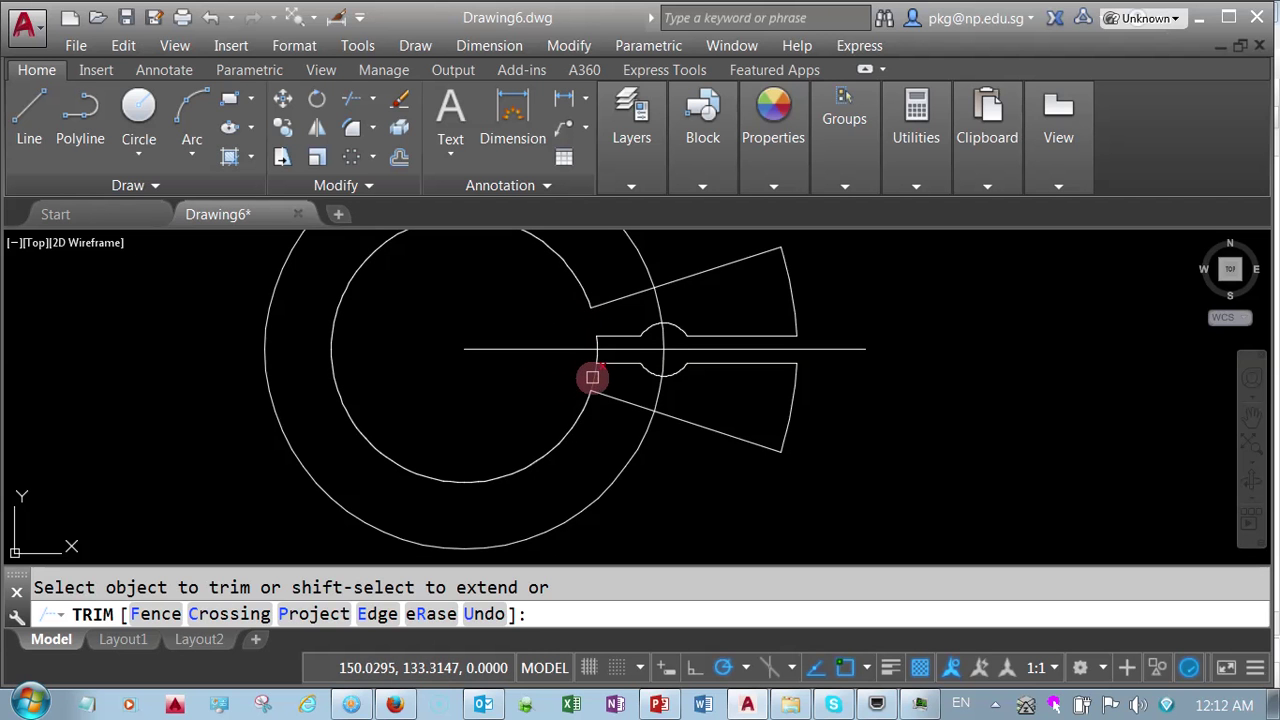
left_click(592, 377)
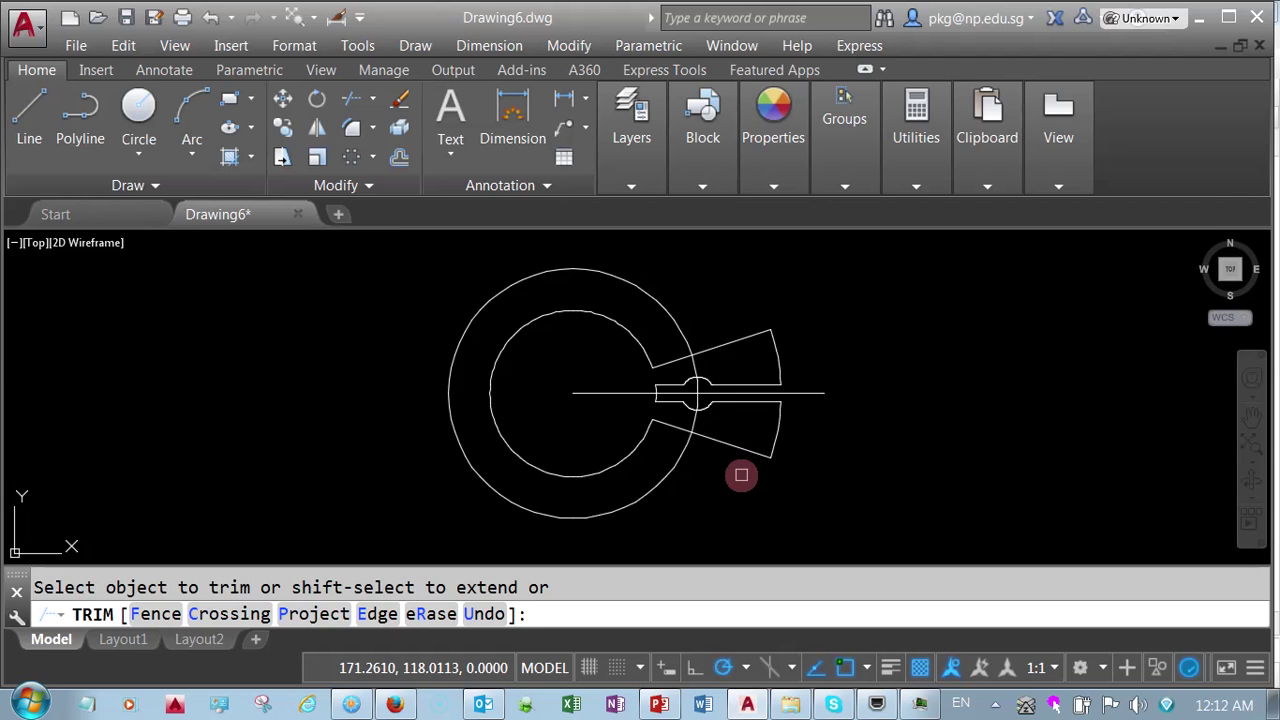
middle_click_drag(740, 474, 768, 530)
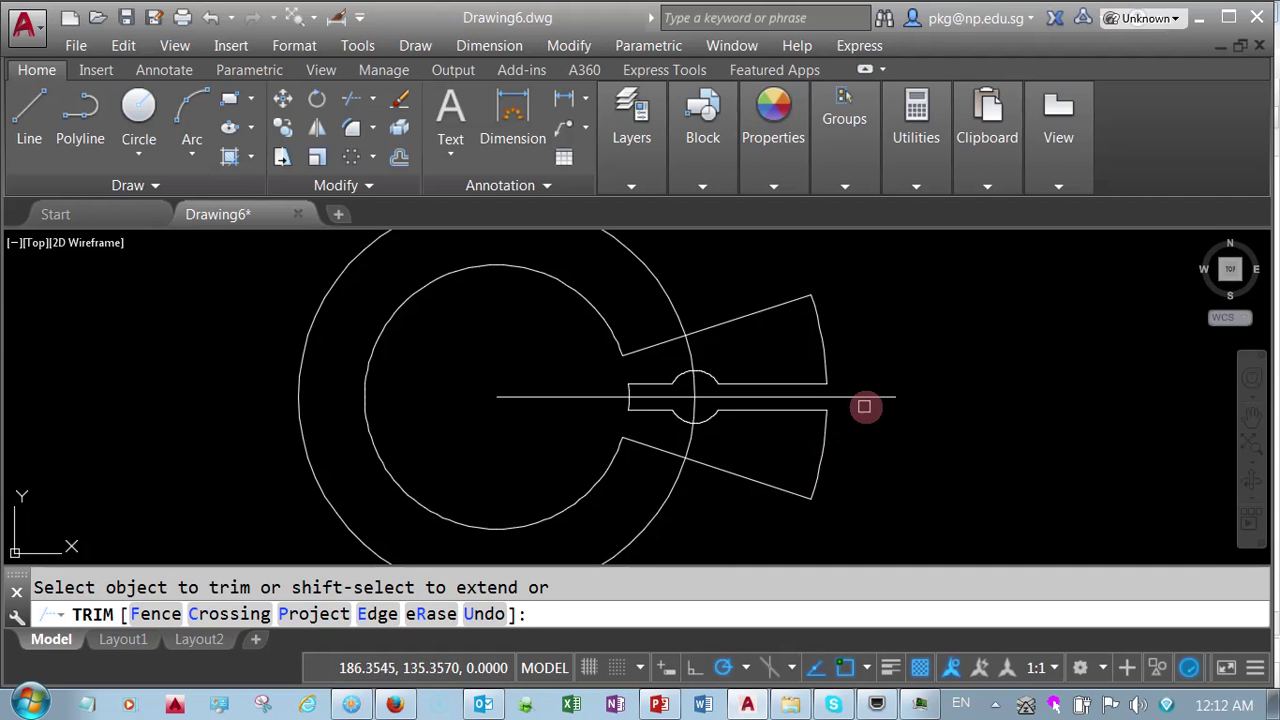
right_click(908, 345)
left_click(975, 362)
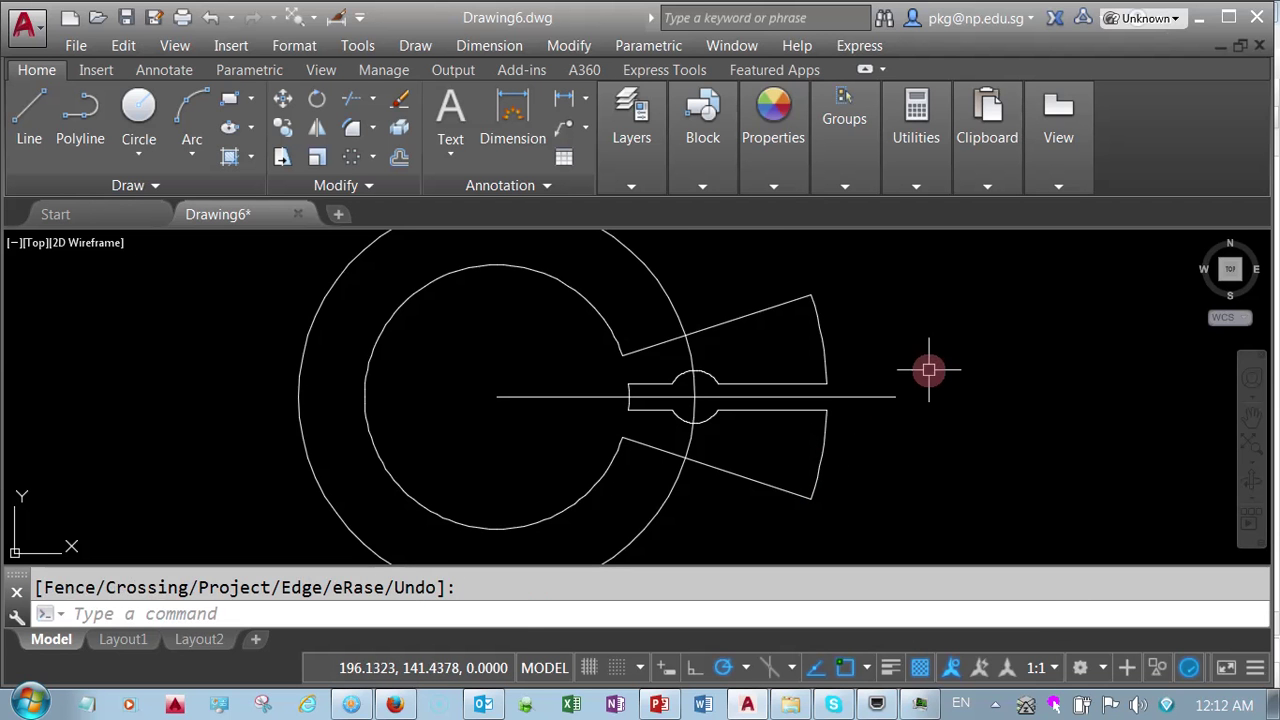
Create two new layers named Center Lines and Dimensions
left_click(632, 187)
left_click(638, 240)
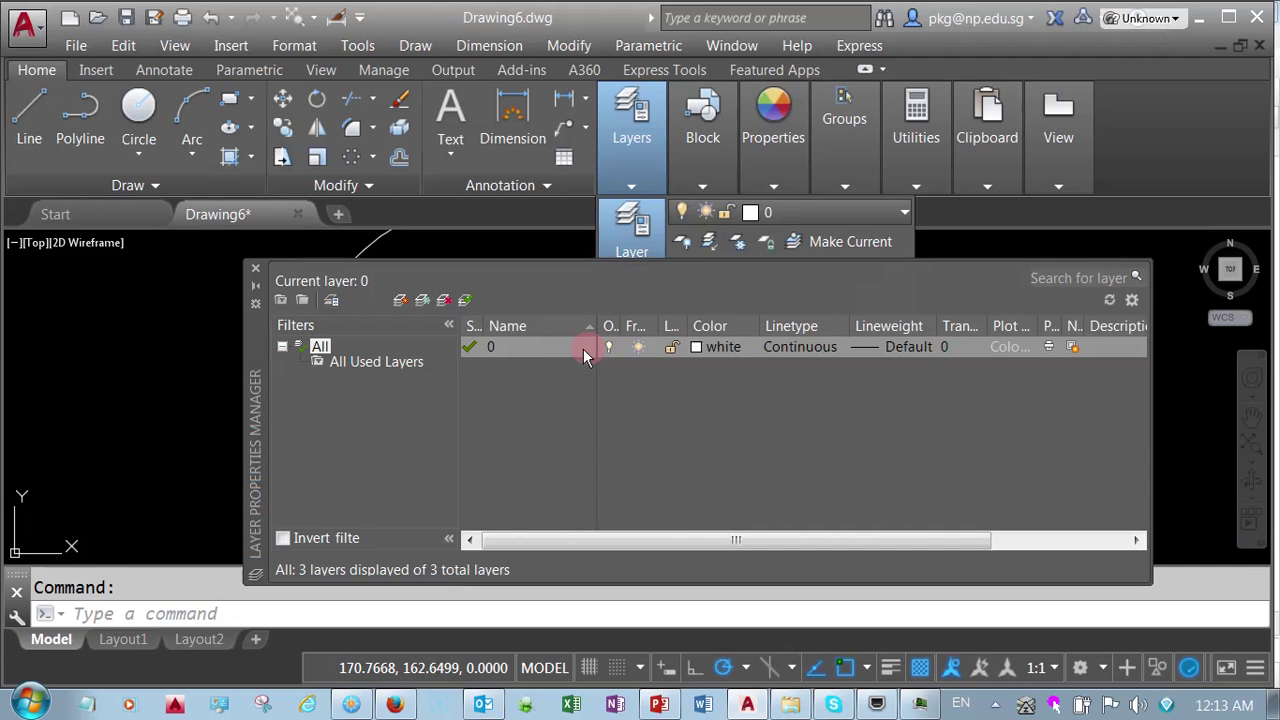
left_click(400, 302)
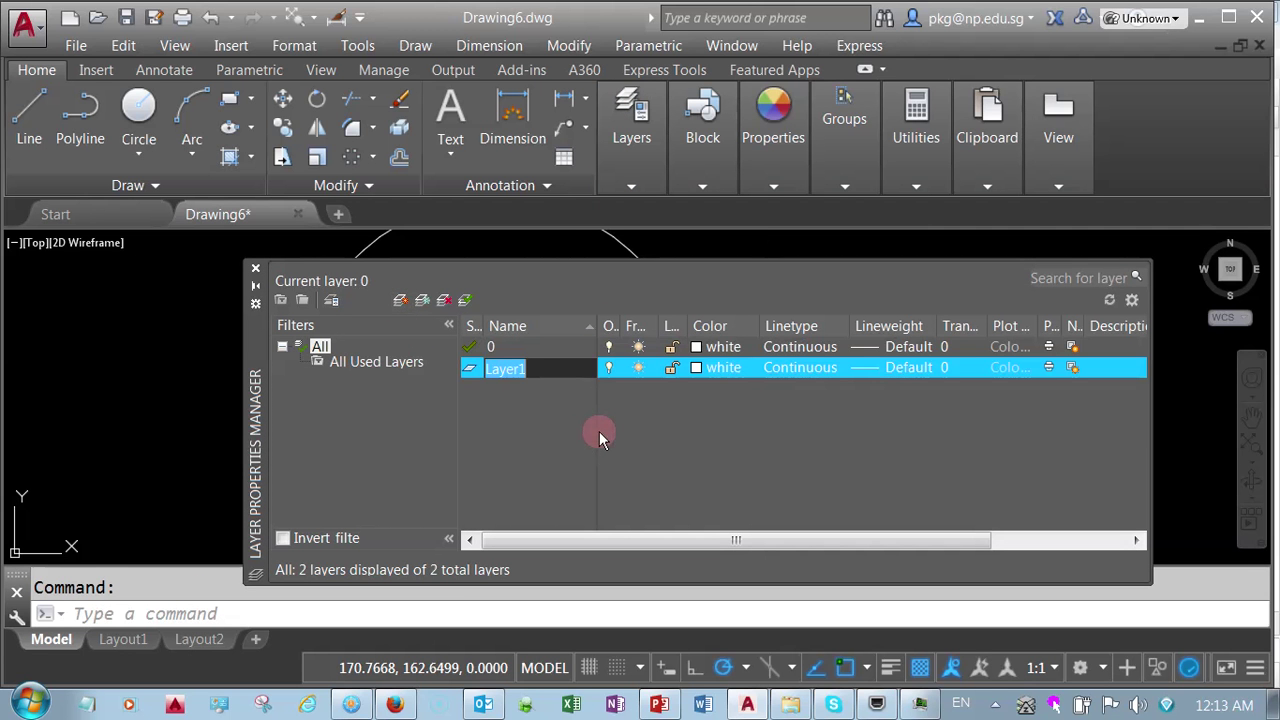
type("Ce")
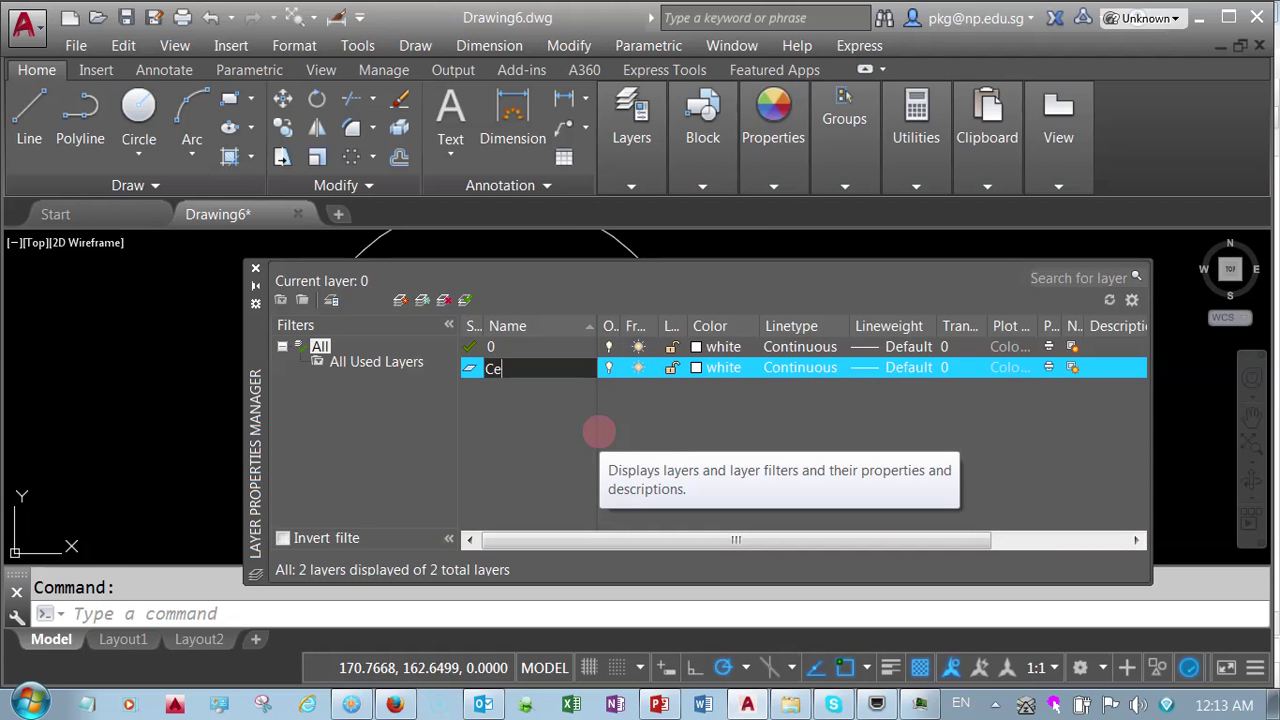
type("nter Lines")
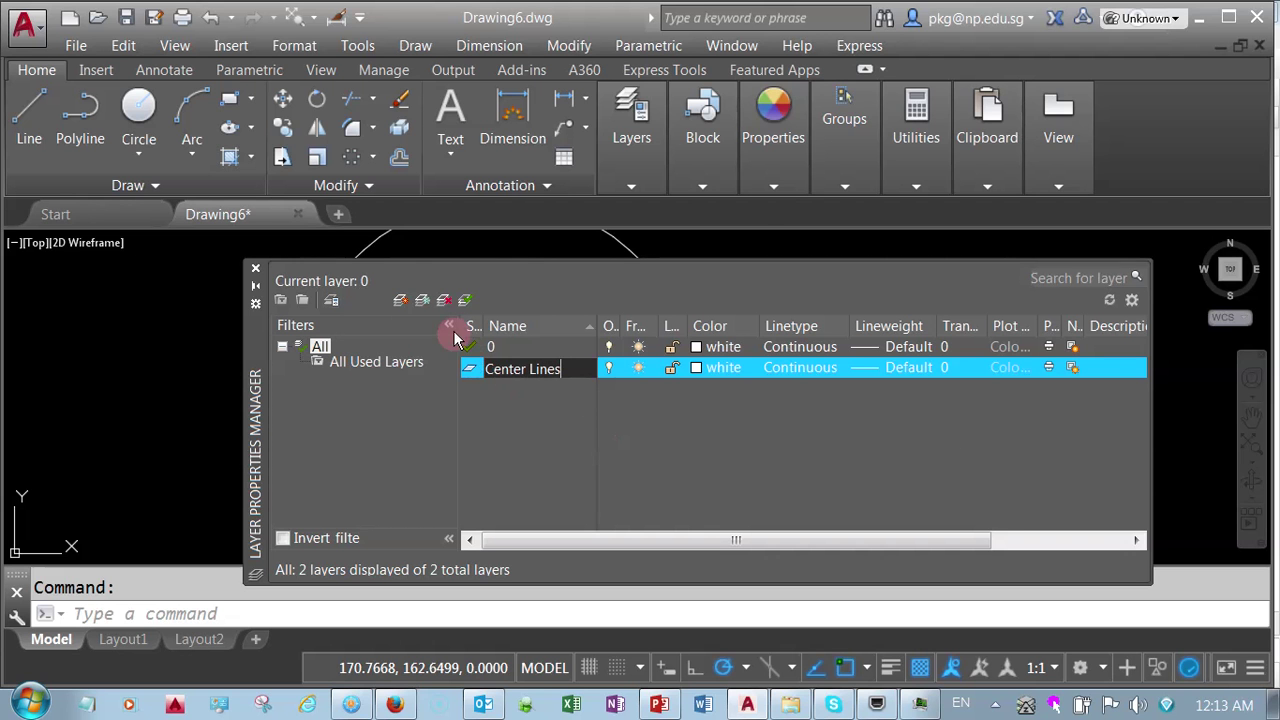
left_click(402, 302)
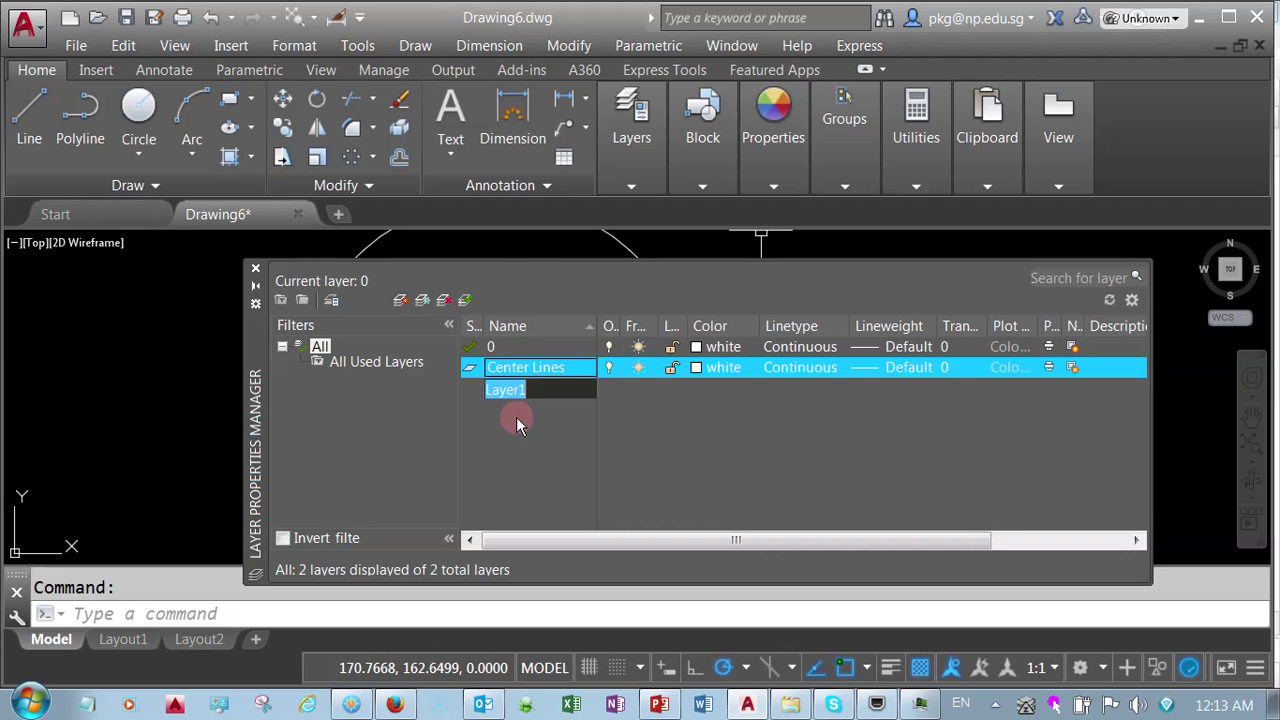
type("D")
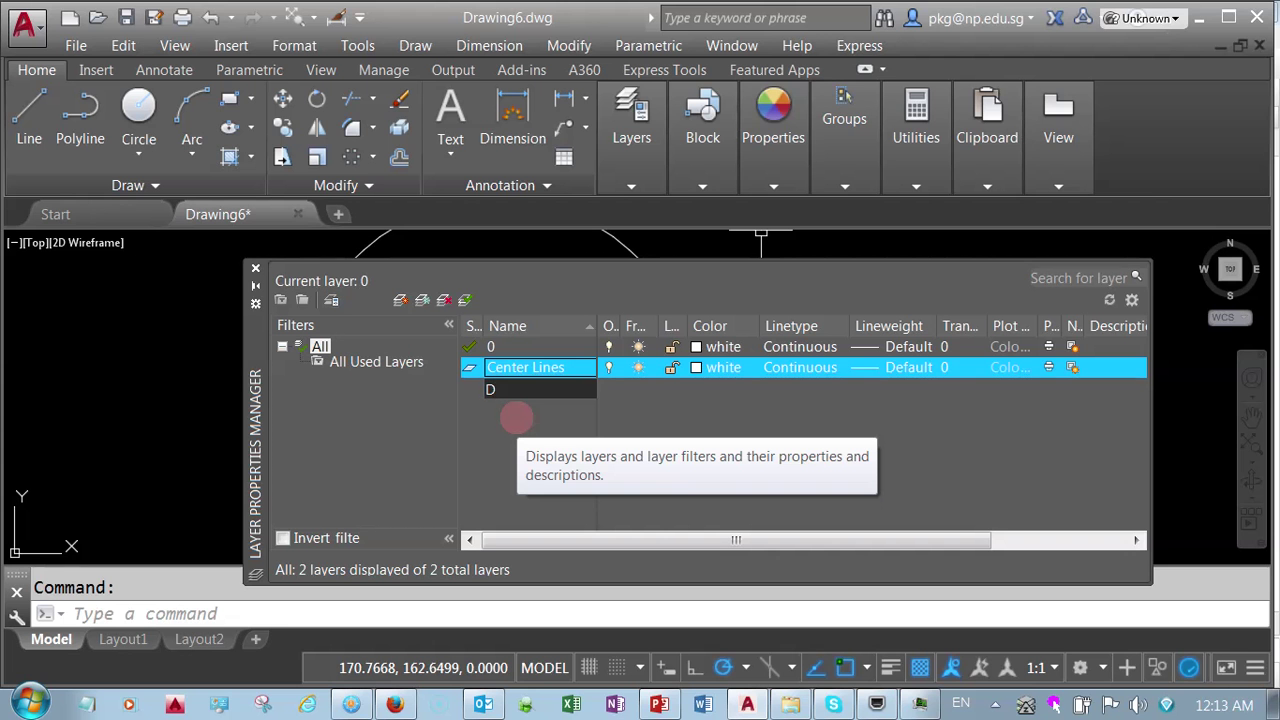
type("im")
Colour the Center Lines layer red and the Dimensions layer green
left_click(709, 367)
left_click(443, 402)
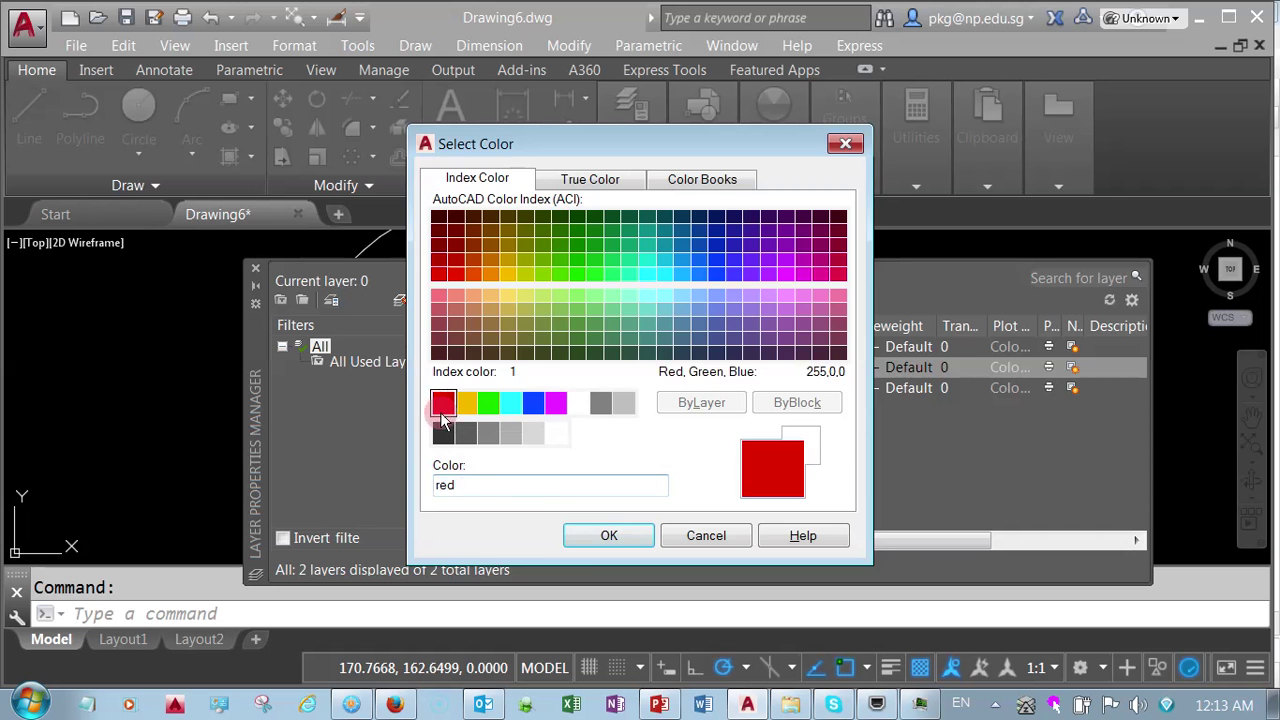
left_click(615, 525)
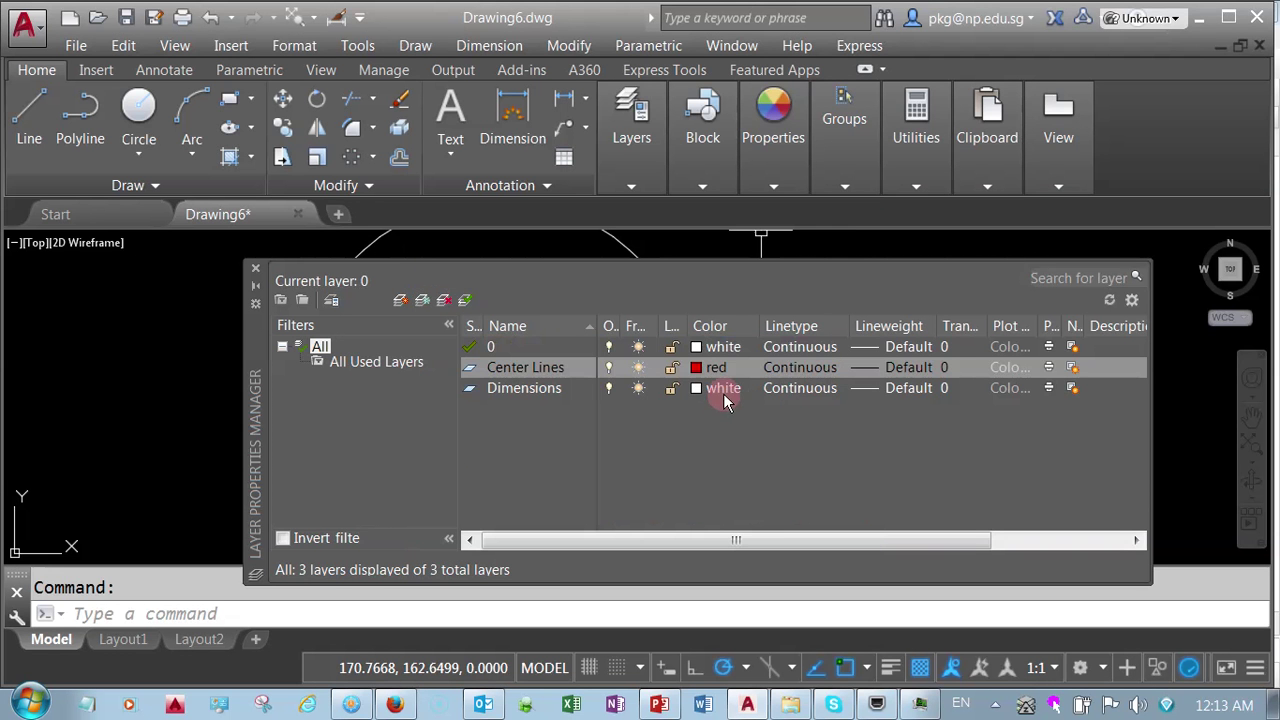
left_click(723, 392)
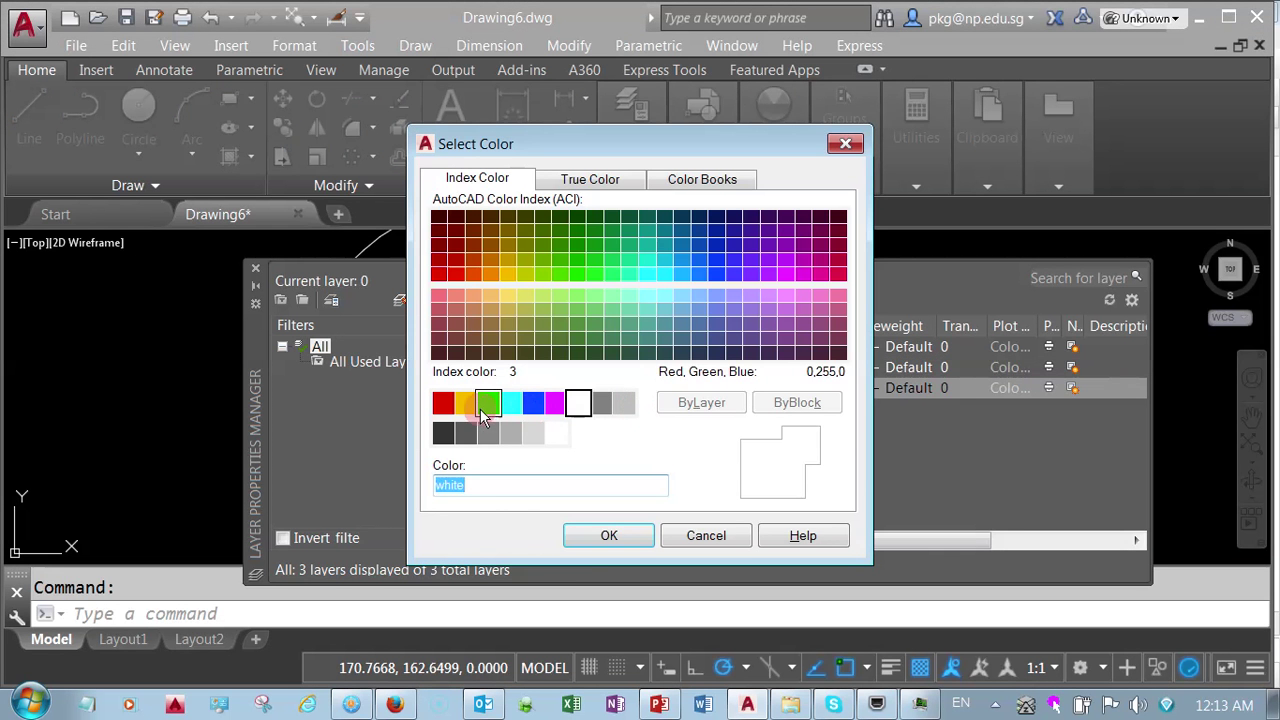
left_click(488, 402)
left_click(595, 536)
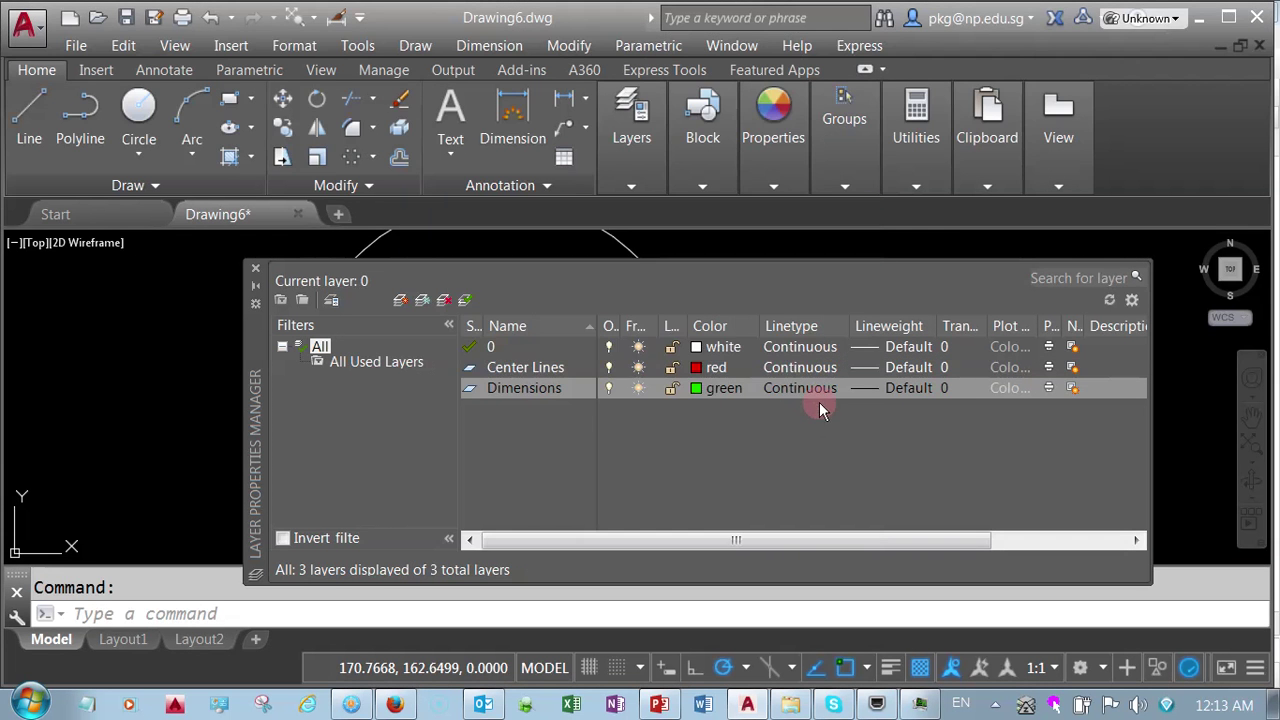
Load the CENTER linetype from acadiso.lin, assign it to Center Lines, and close the layer manager
left_click(808, 371)
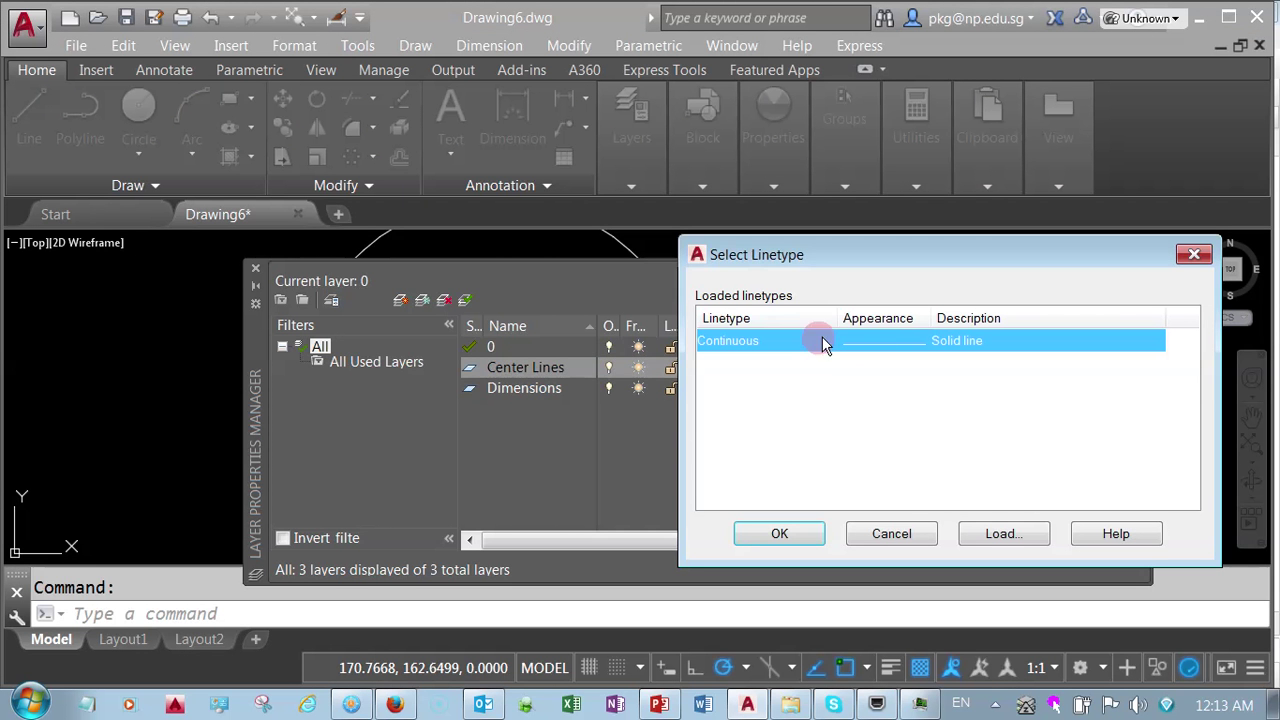
left_click(1005, 527)
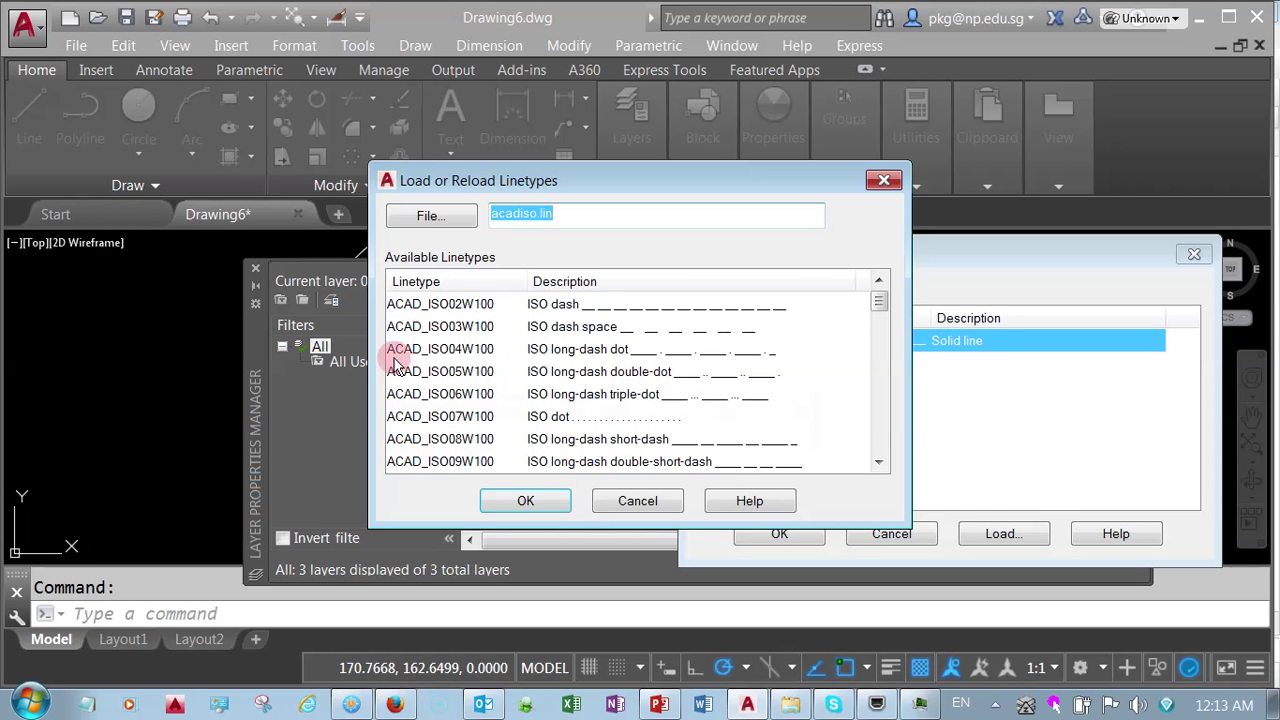
left_click(398, 352)
key("c")
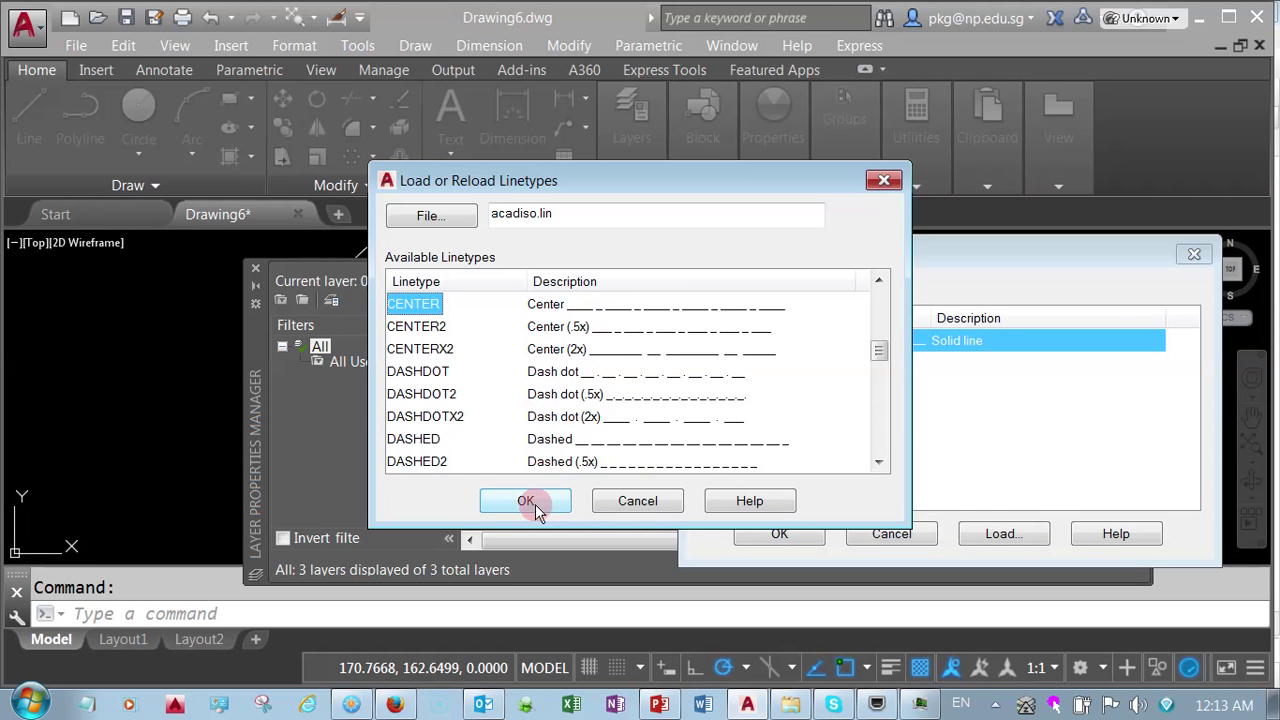
left_click(526, 500)
left_click(743, 340)
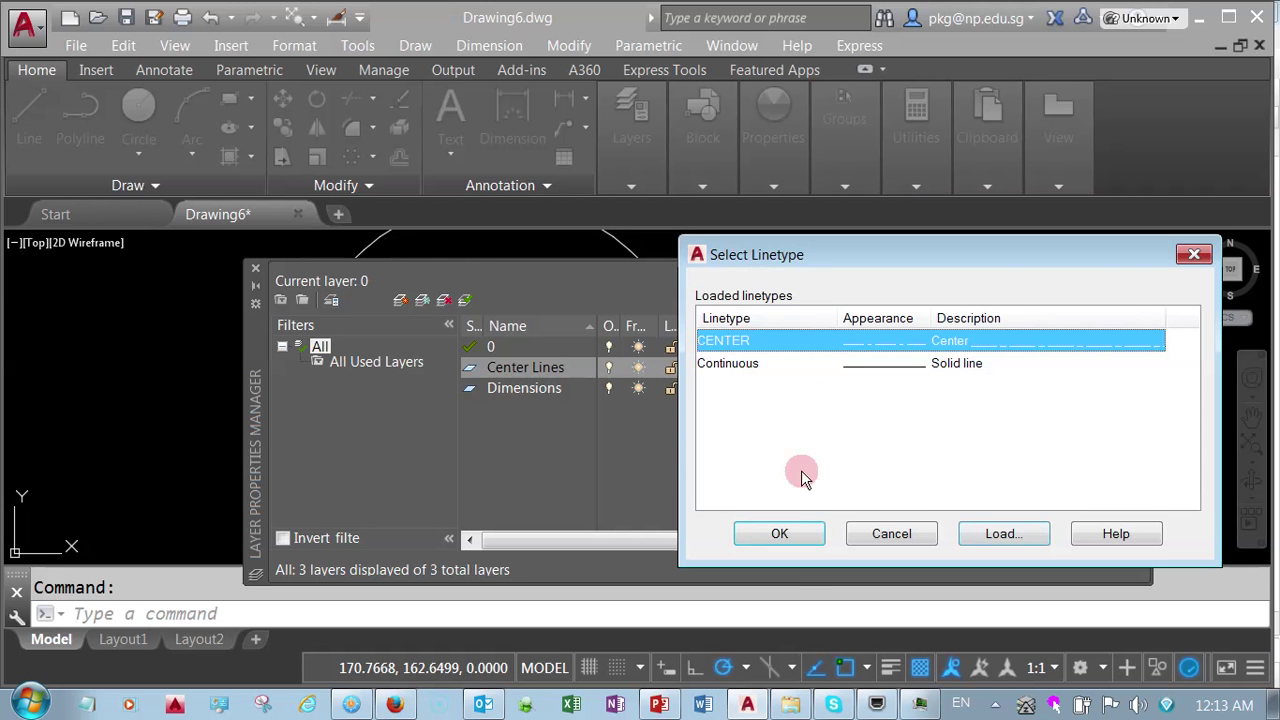
left_click(790, 533)
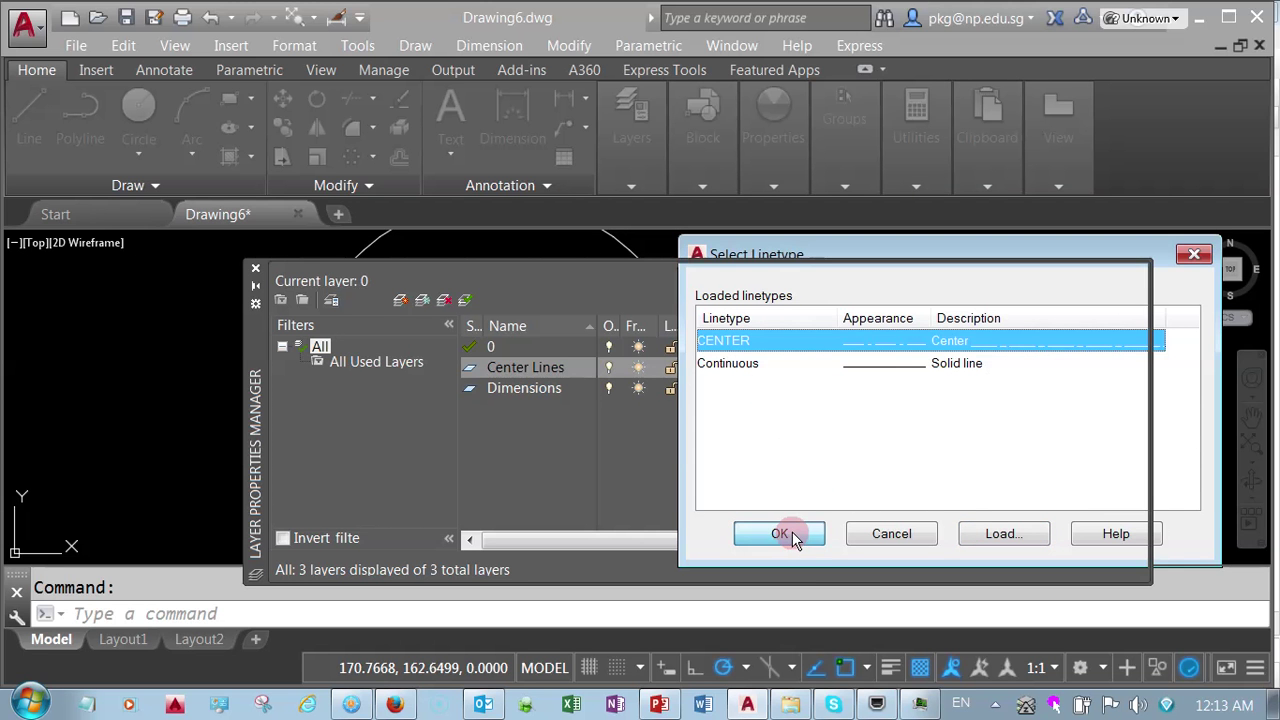
left_click(255, 268)
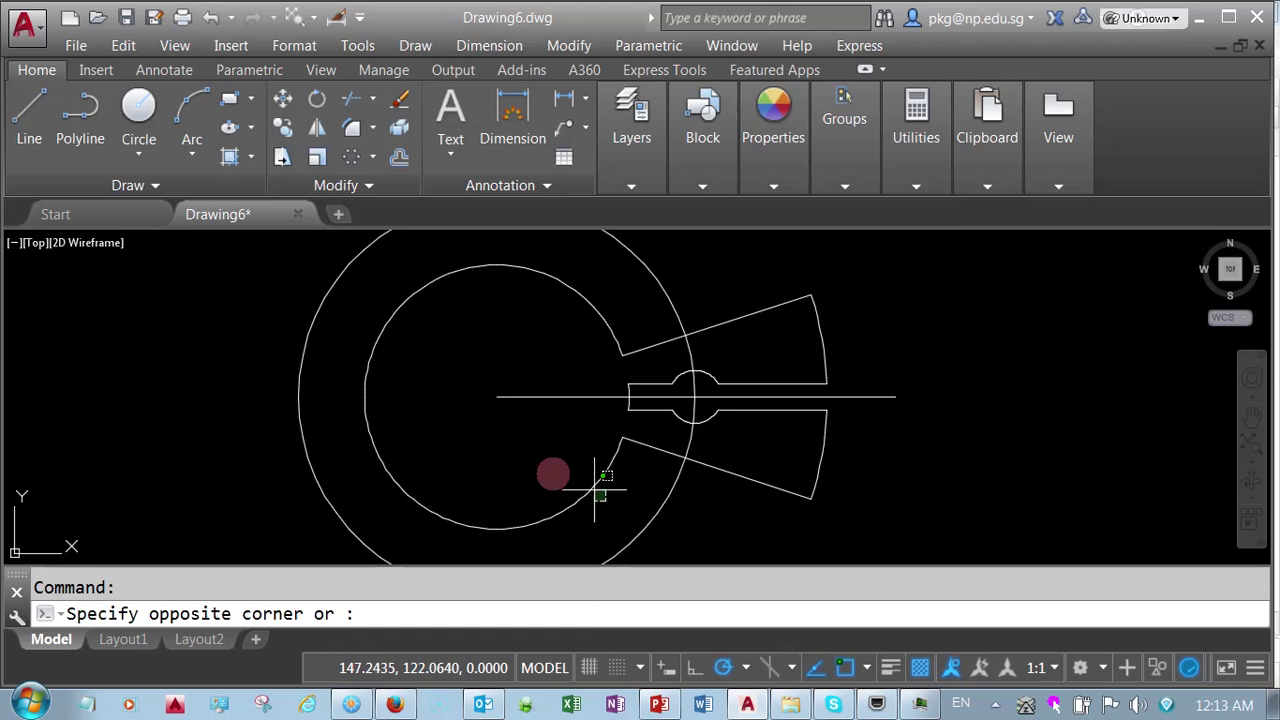
Move the inner circle, outer circle and long horizontal line onto the Center Lines layer
left_click_drag(593, 490, 537, 463)
left_click_drag(660, 523, 623, 508)
left_click(623, 508)
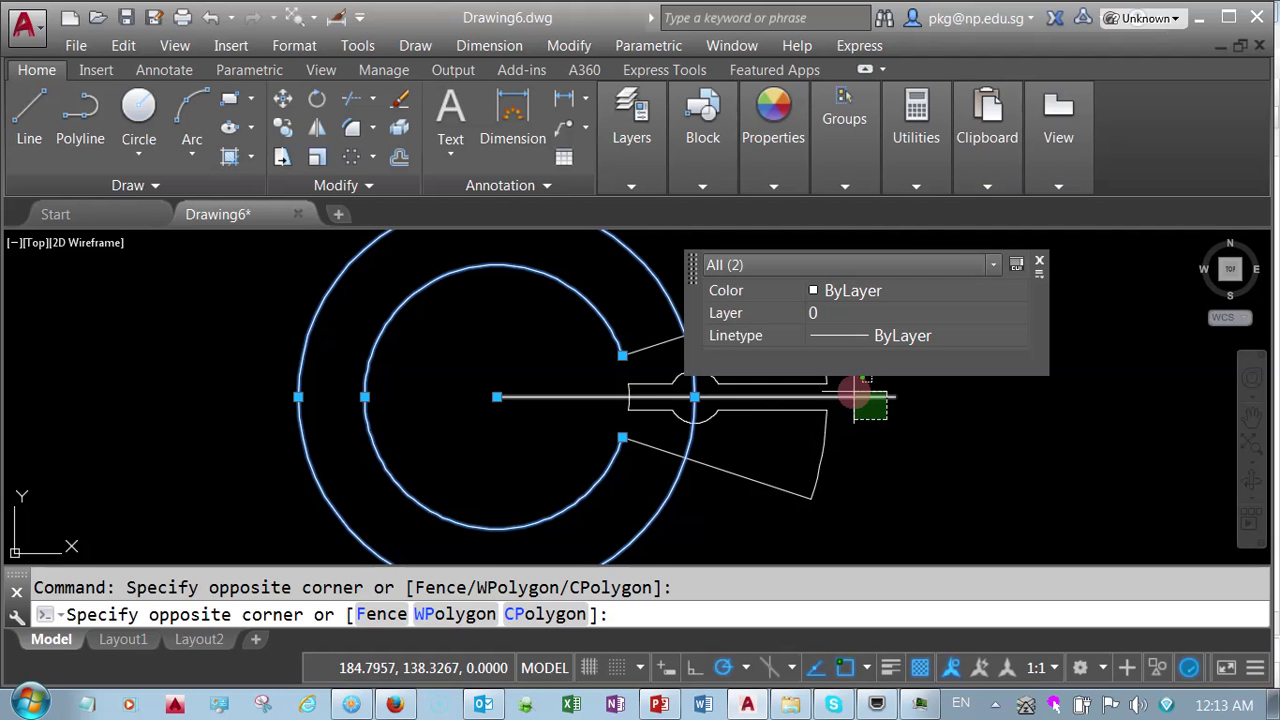
left_click(862, 388)
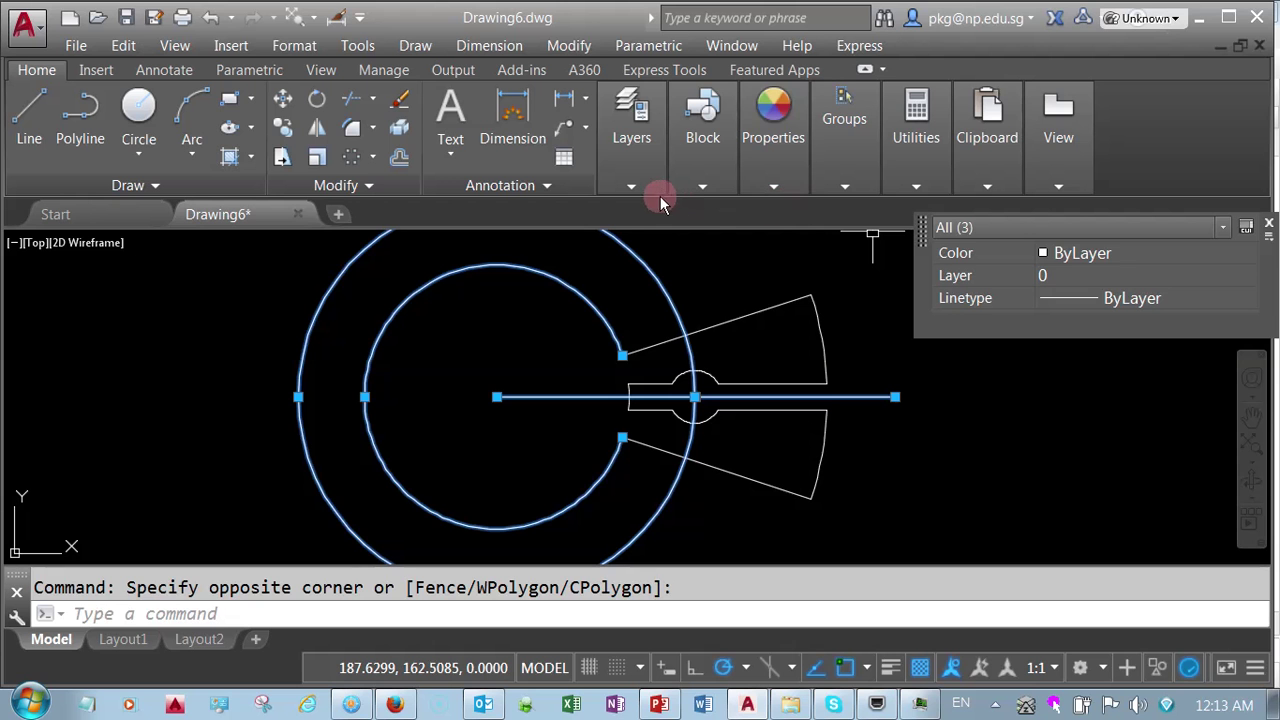
left_click(1098, 278)
left_click(1098, 281)
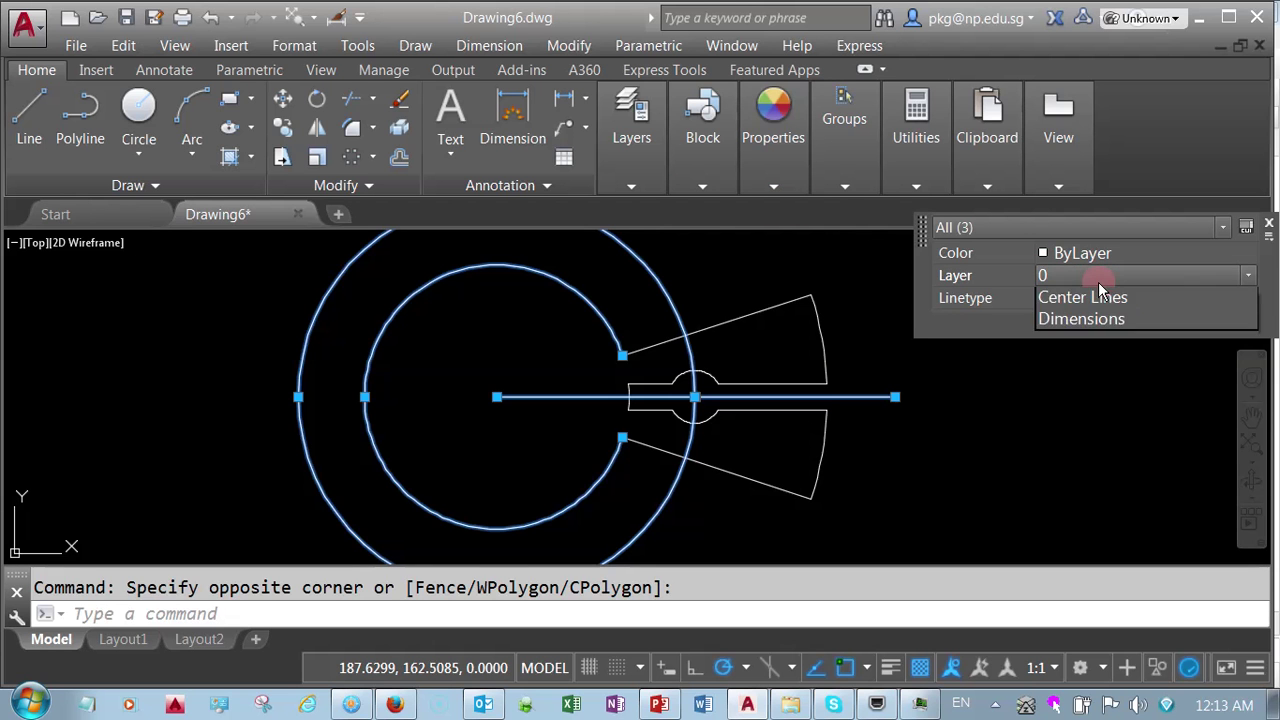
left_click(1098, 320)
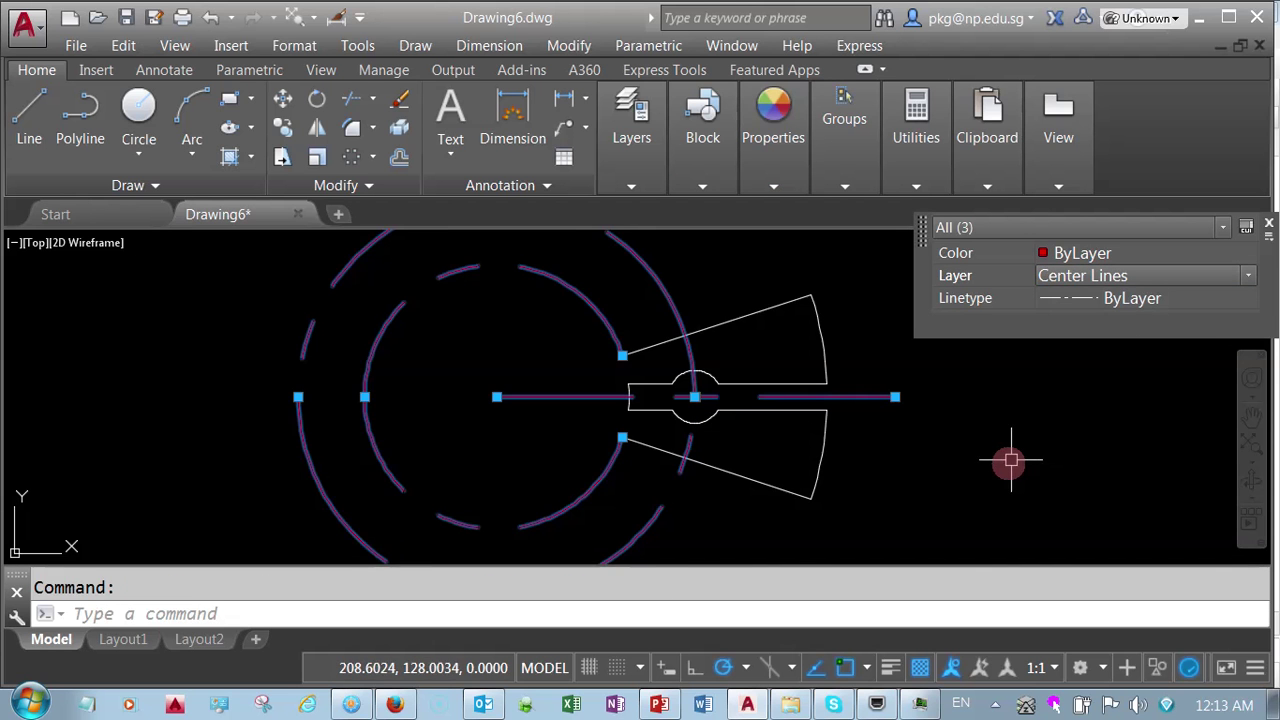
key("Escape")
type("lts")
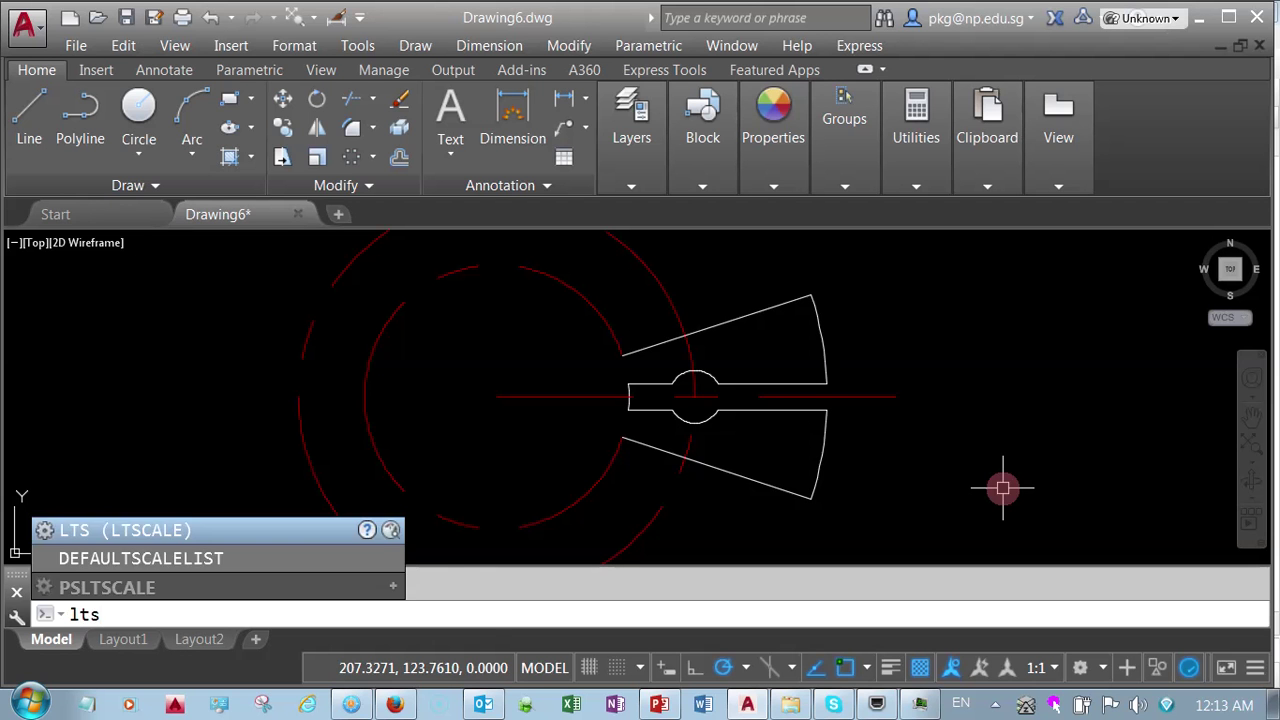
key("Return")
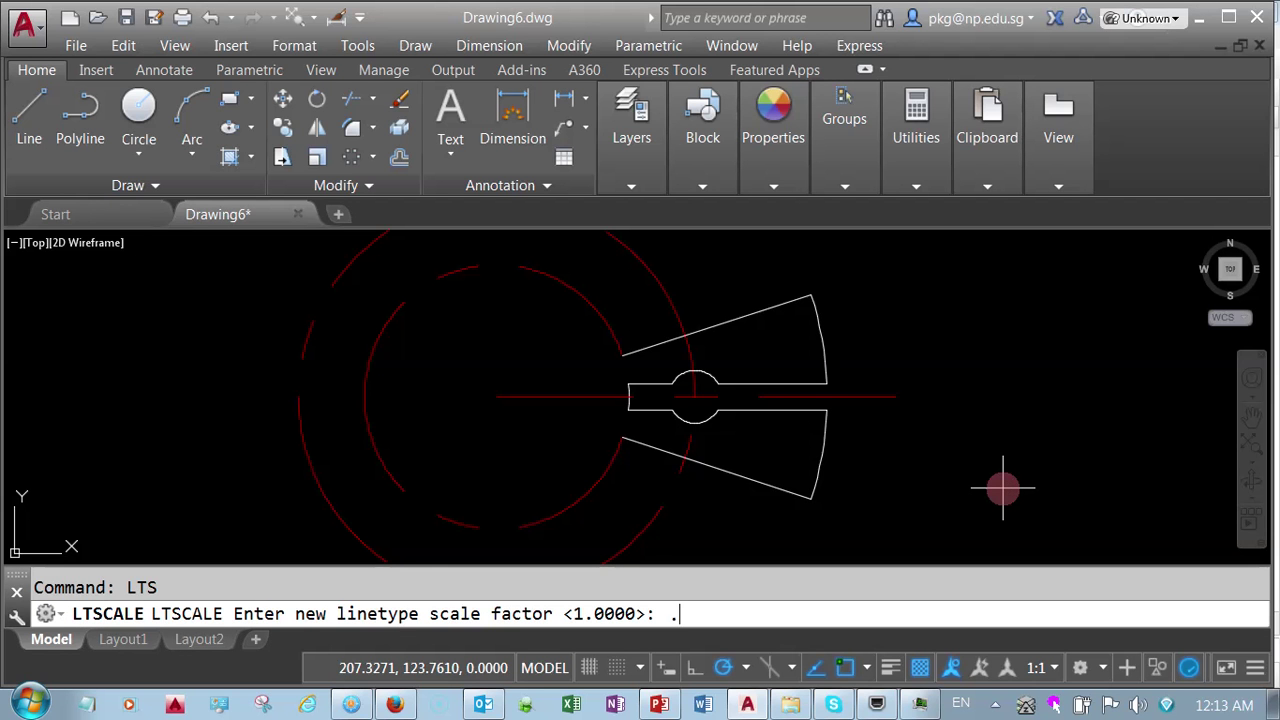
Enter a linetype scale of .3 so the center lines display as dashes
type("3")
key("Return")
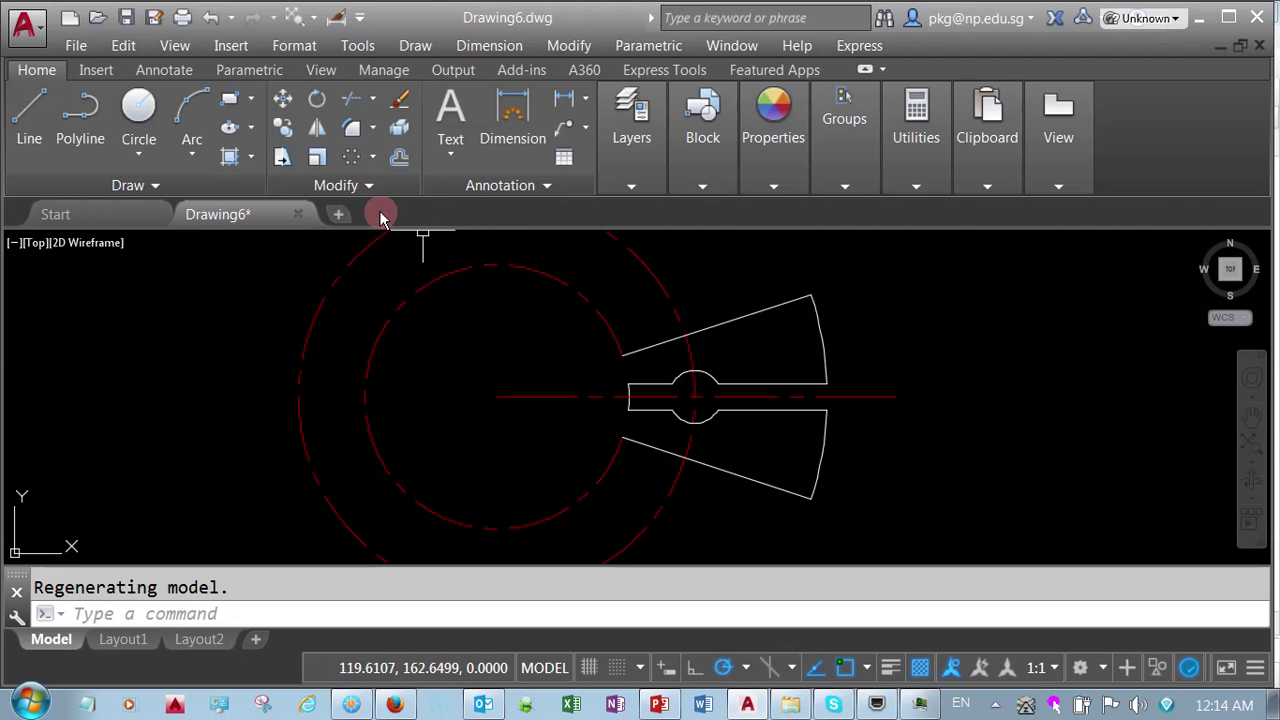
Polar-array the keyhole segment around the circle centre with 10 items over 360°
left_click(370, 157)
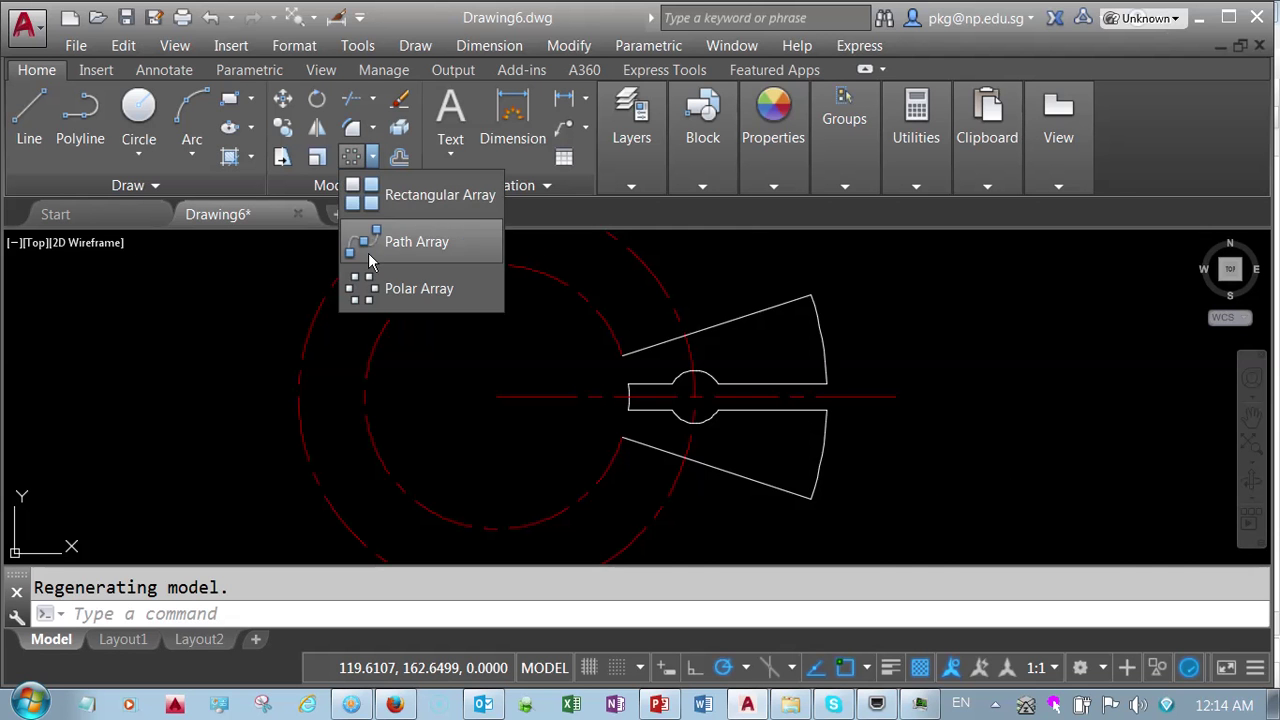
left_click(360, 290)
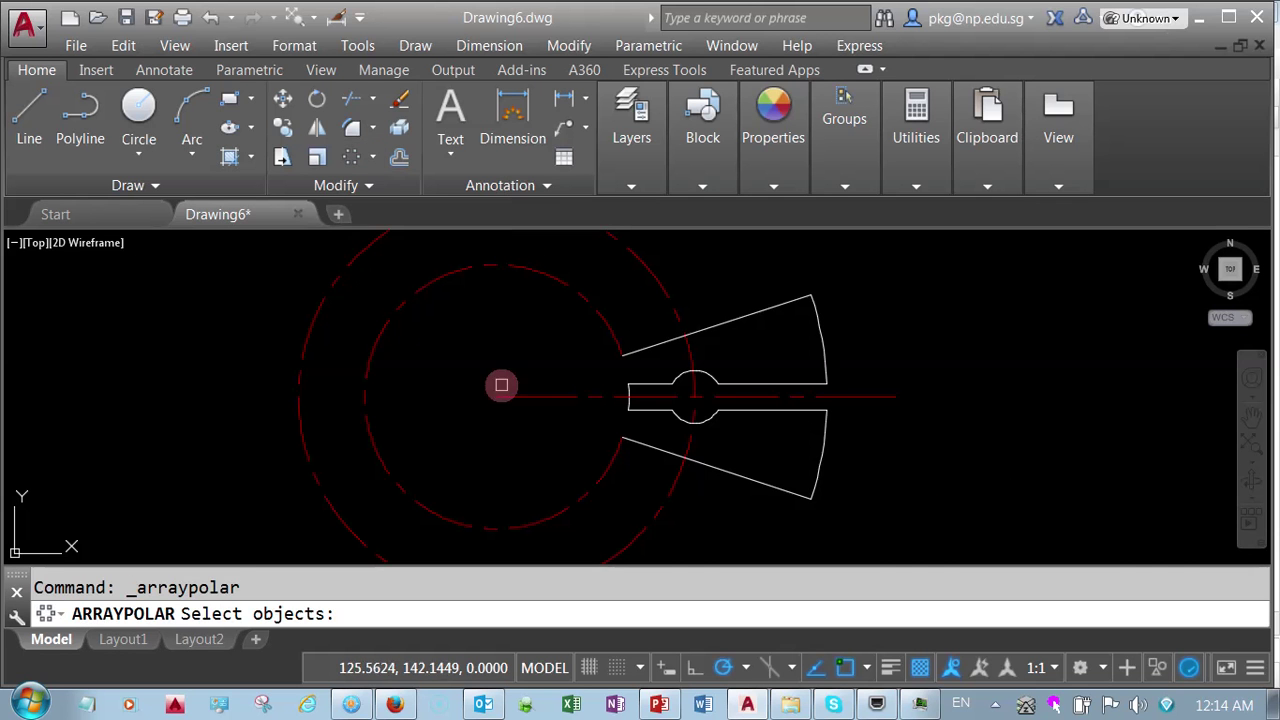
left_click(603, 510)
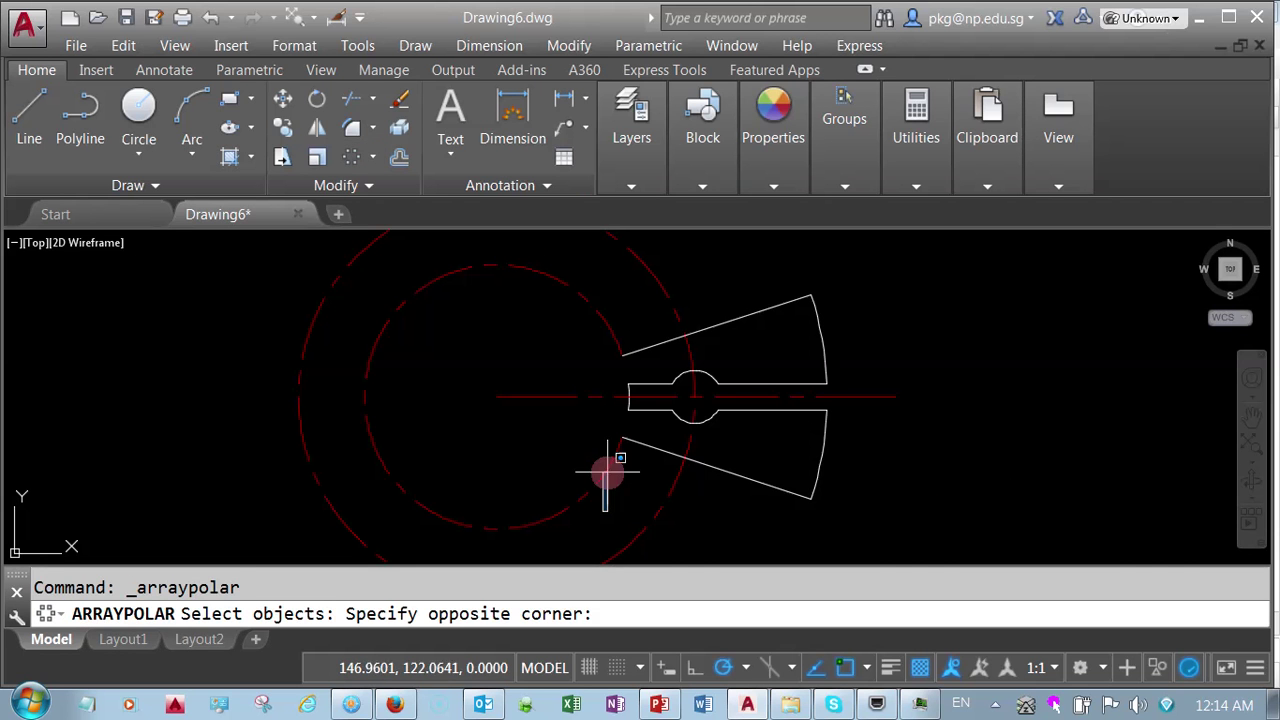
left_click(853, 275)
key("Return")
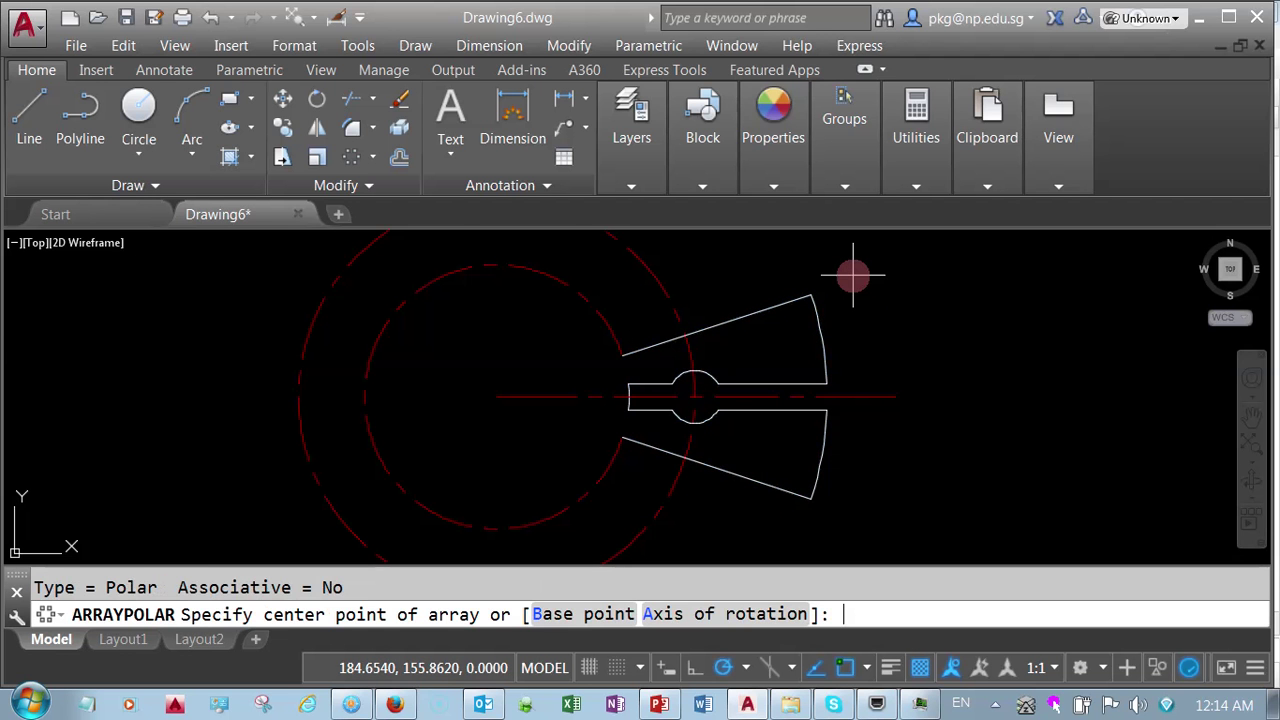
left_click(497, 397)
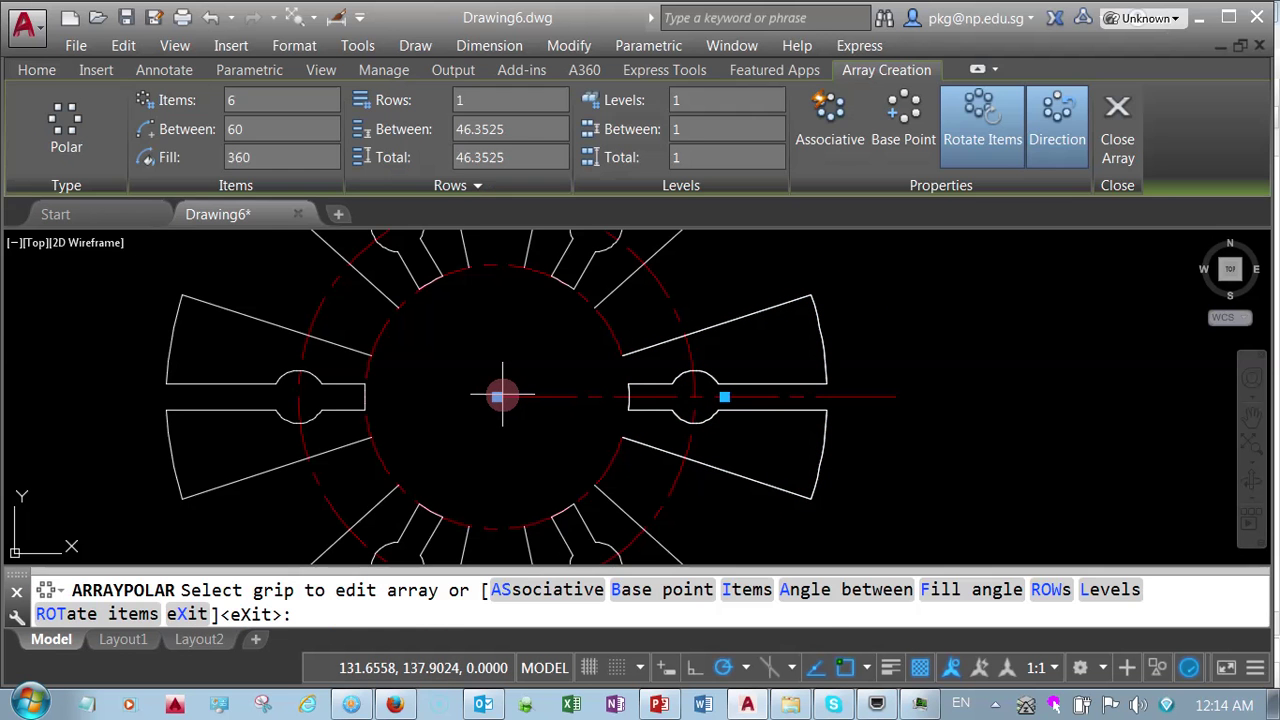
left_click(262, 121)
type("10")
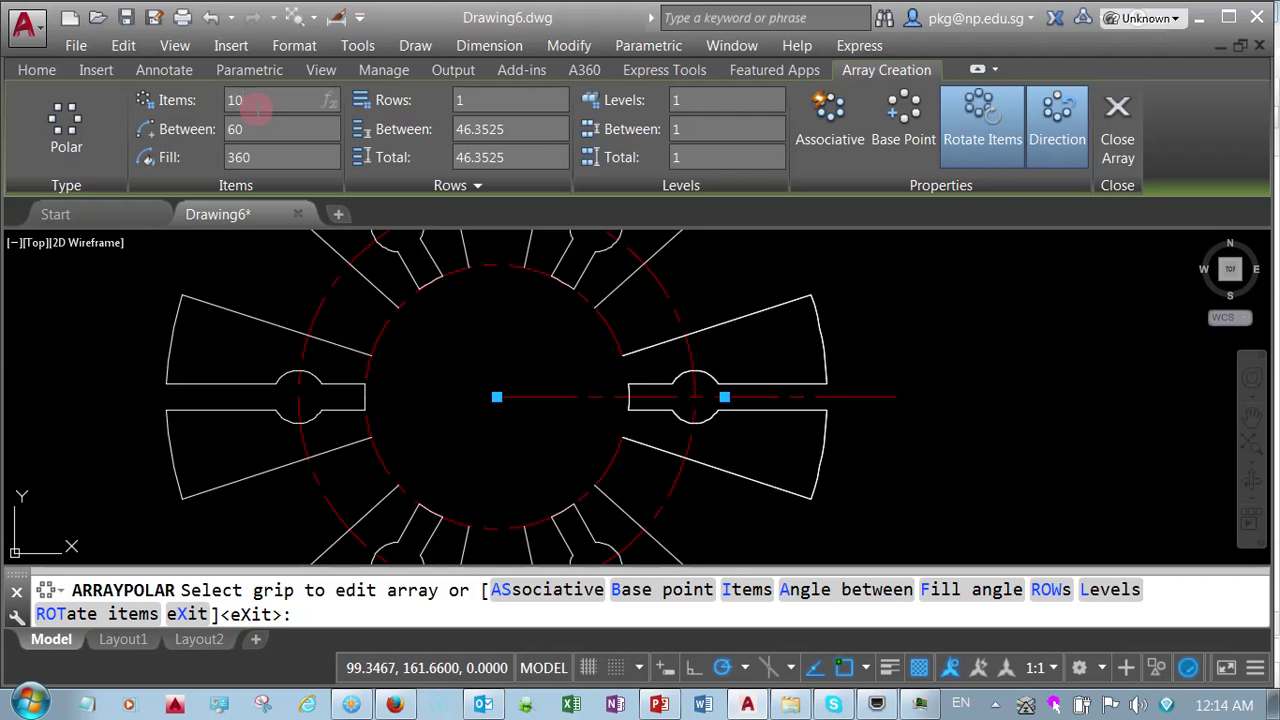
key("Return")
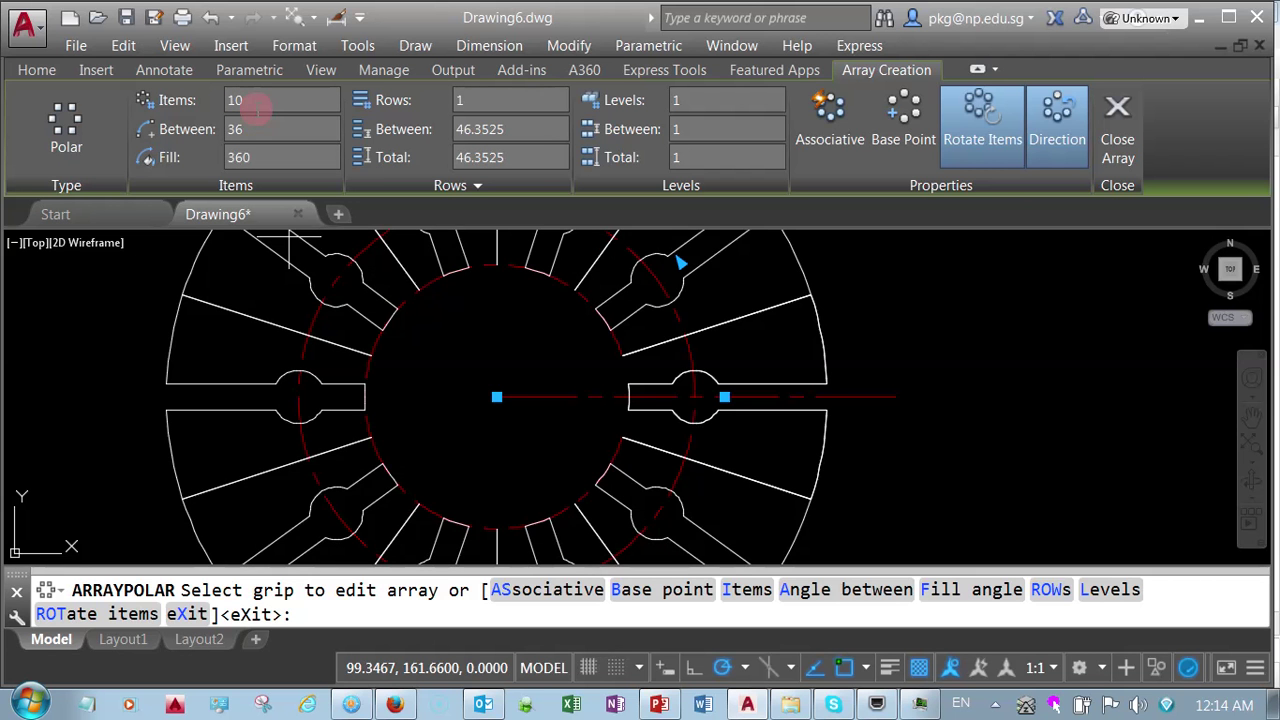
Pan and zoom so the whole 10-item array is centred in view
scroll(491, 378, "down", 2)
mouse_move(491, 376)
middle_mouse_down()
mouse_move(507, 390)
mouse_move(592, 395)
middle_mouse_up()
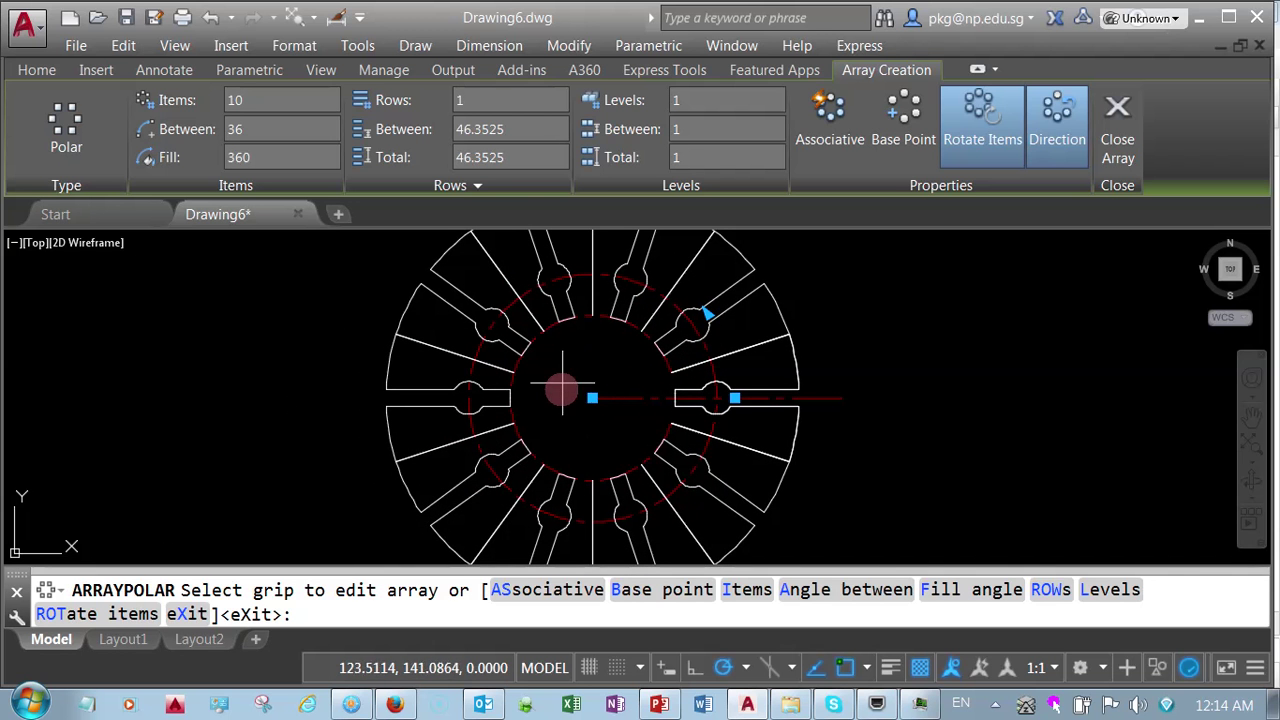
middle_click_drag(569, 393, 578, 457)
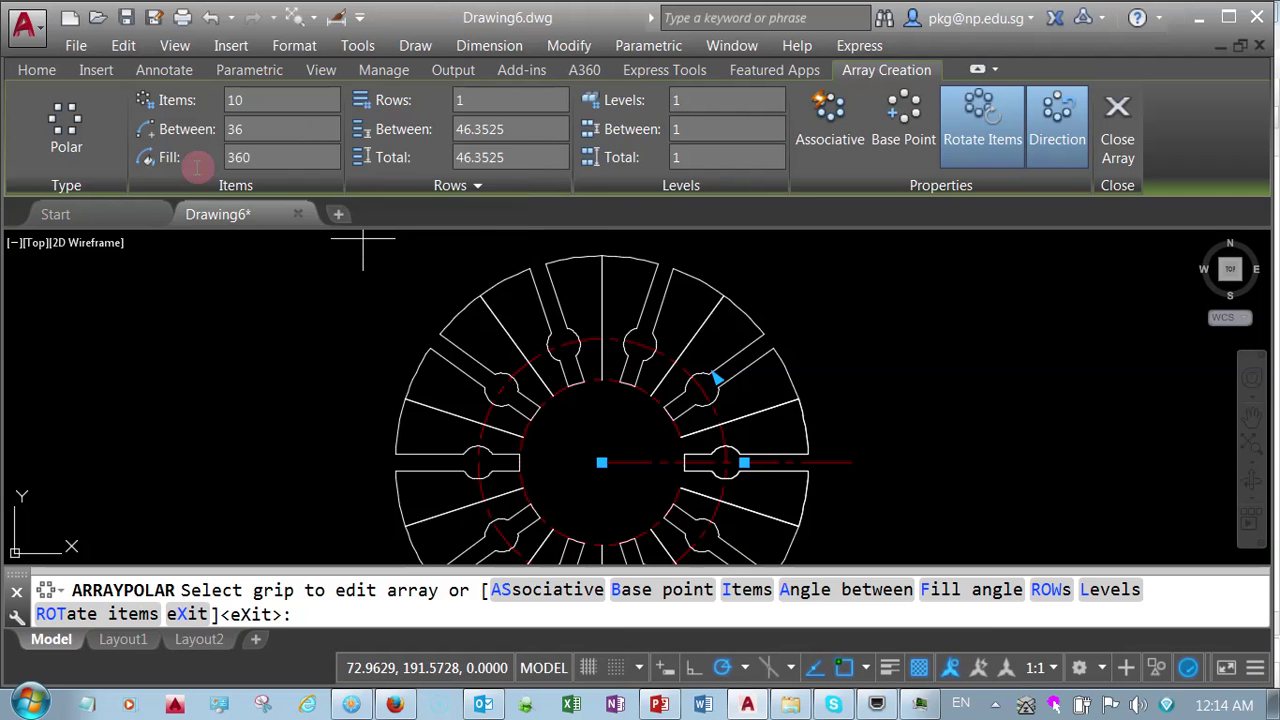
scroll(305, 235, "down", 2)
scroll(378, 369, "up", 2)
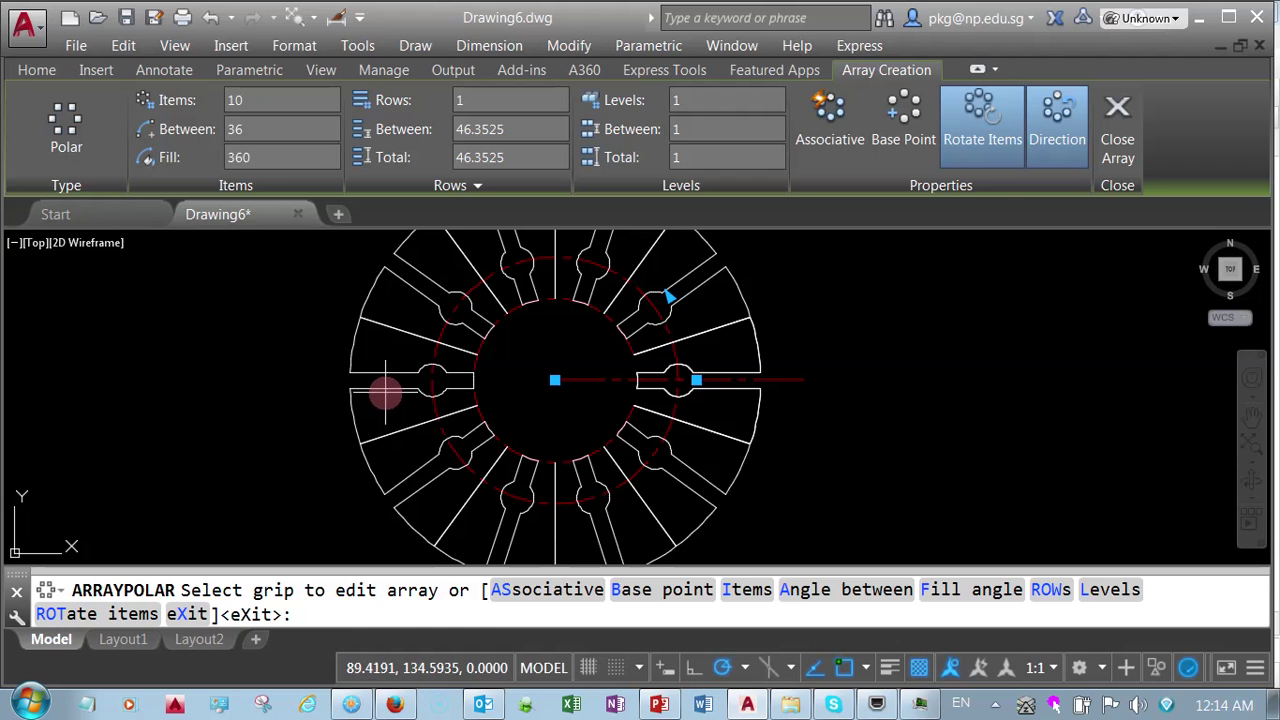
middle_click_drag(443, 380, 462, 429)
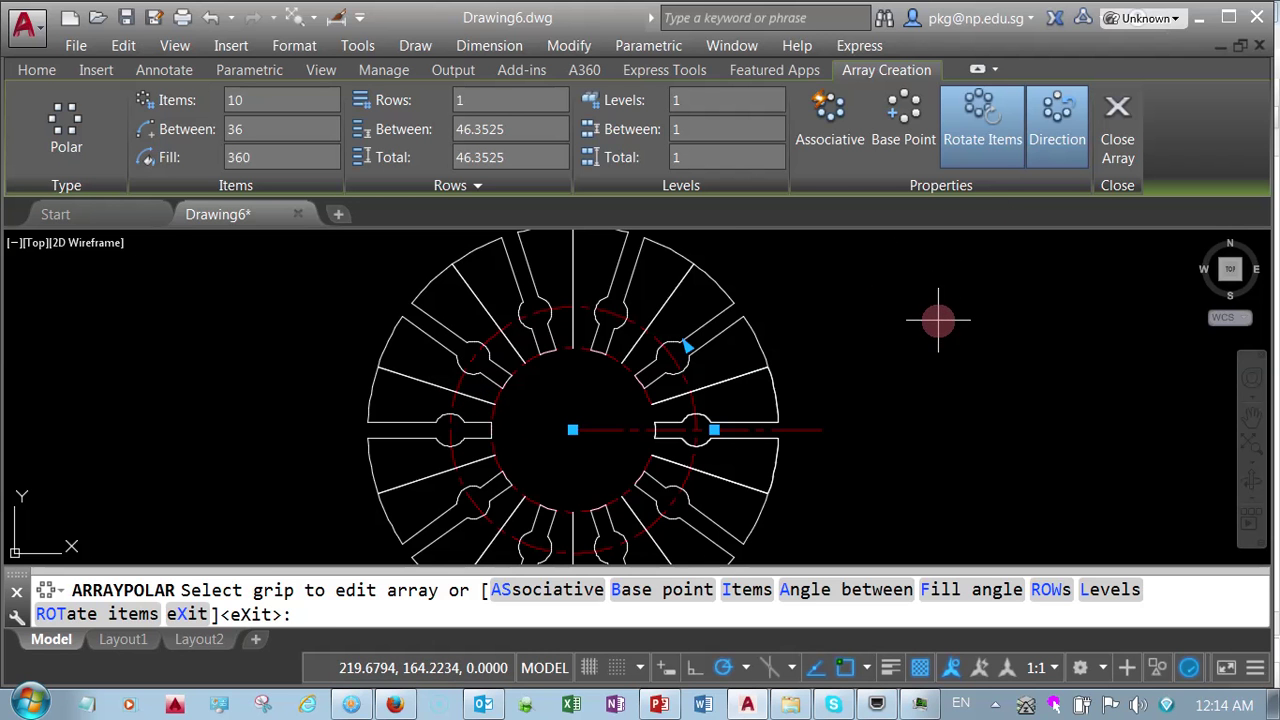
Undo the 10-item polar array, then erase the upper and lower slanted side lines
left_click(210, 18)
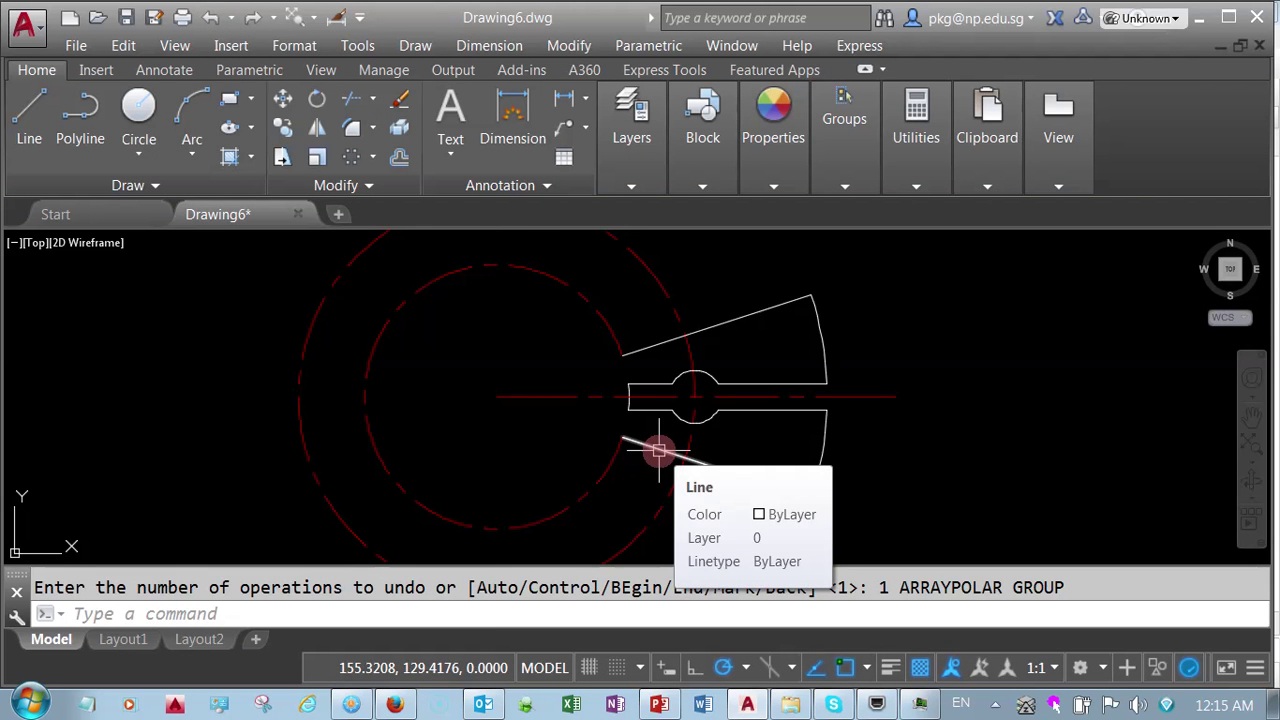
left_click(767, 341)
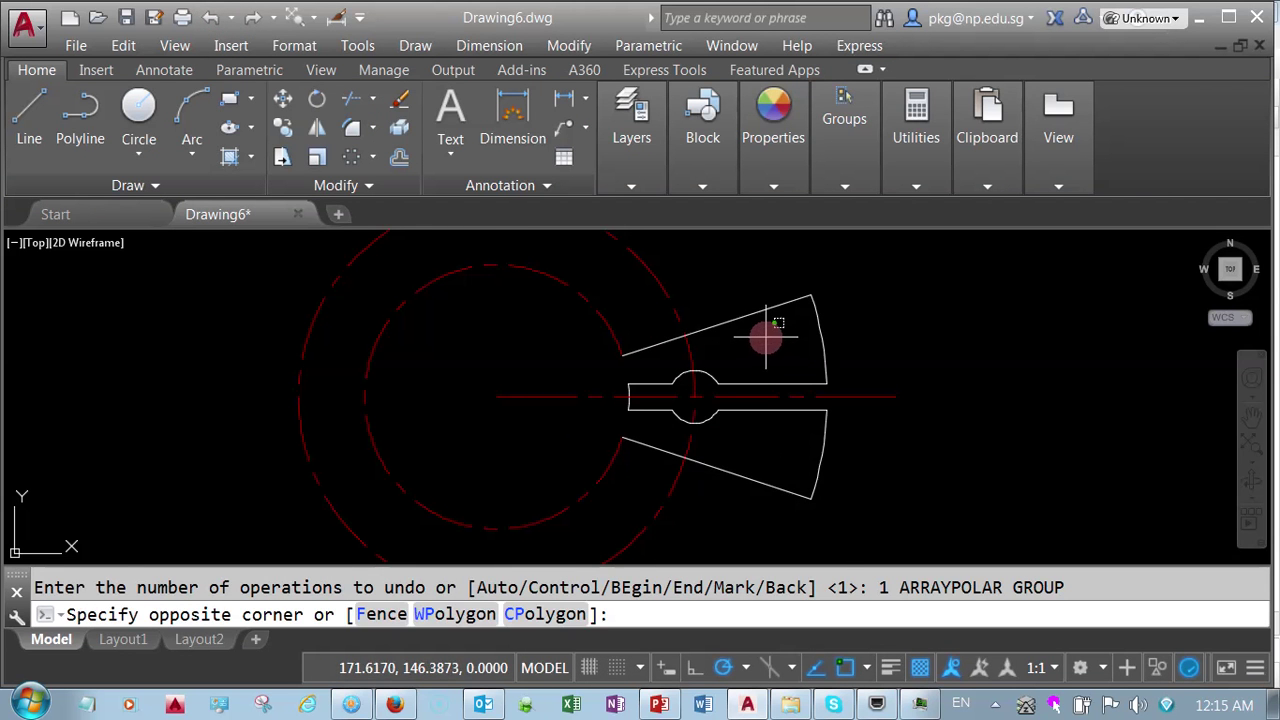
left_click(749, 289)
left_click(763, 490)
left_click(752, 463)
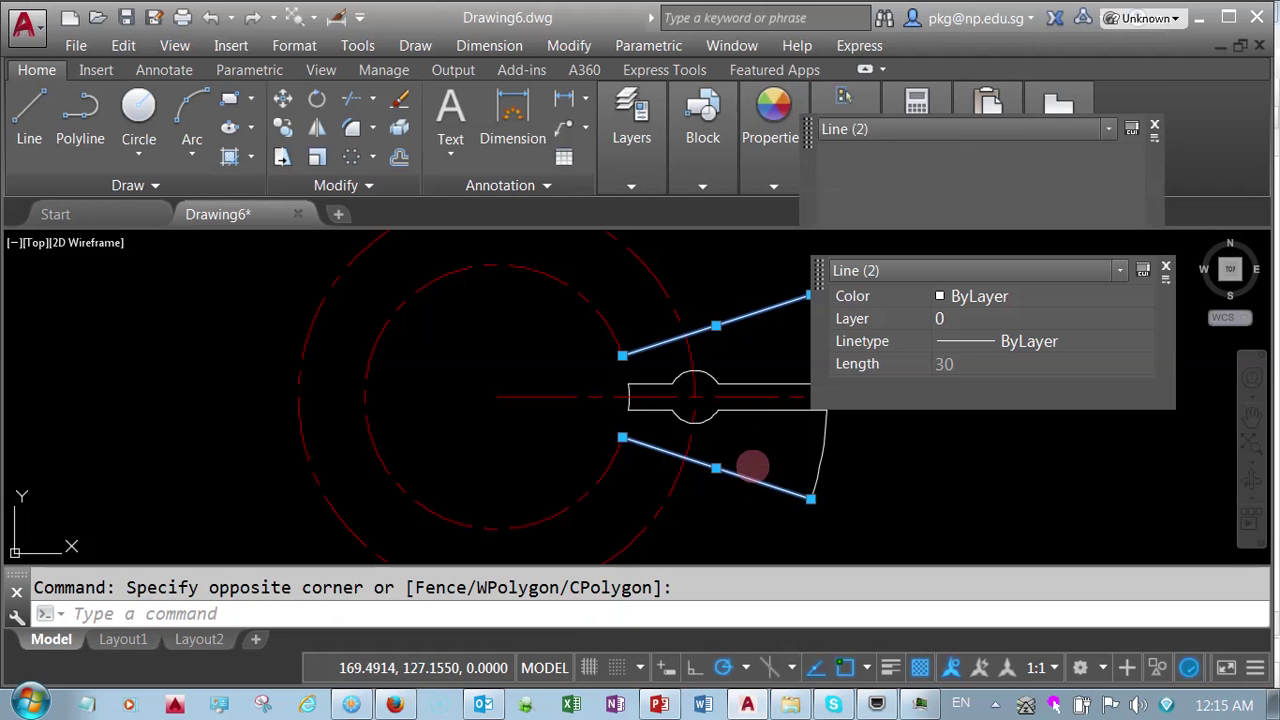
right_click(762, 457)
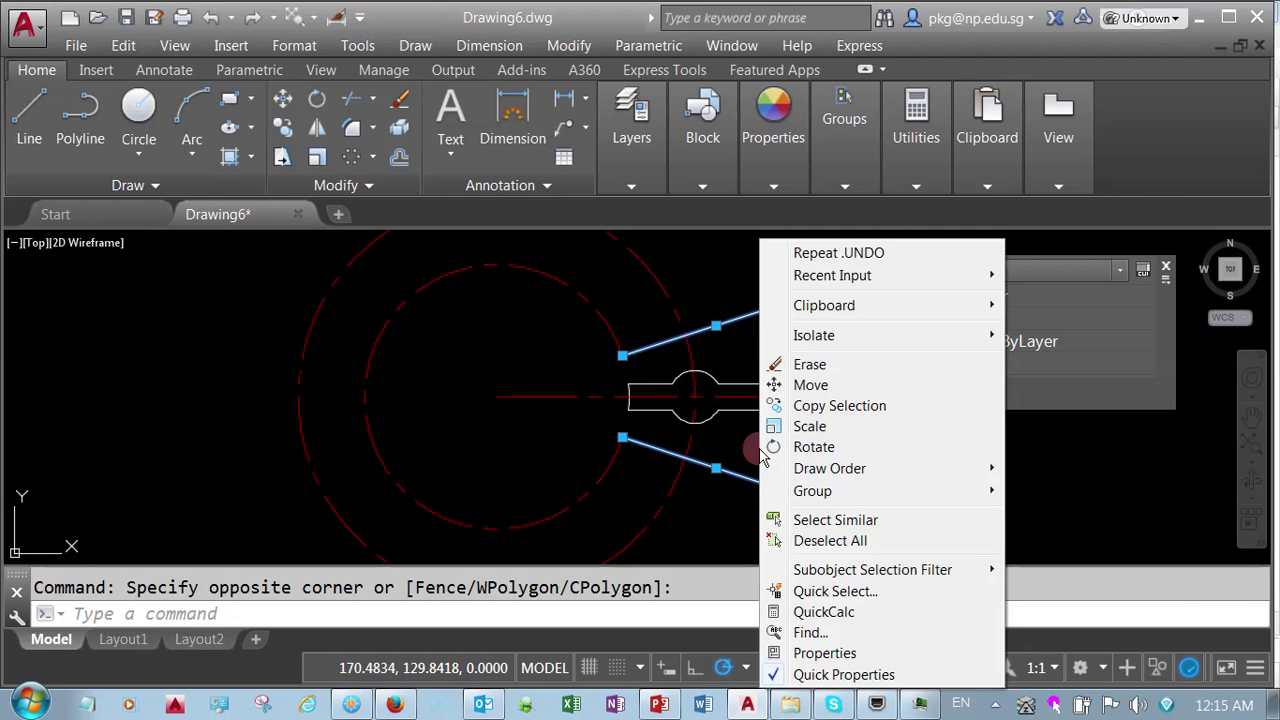
left_click(808, 366)
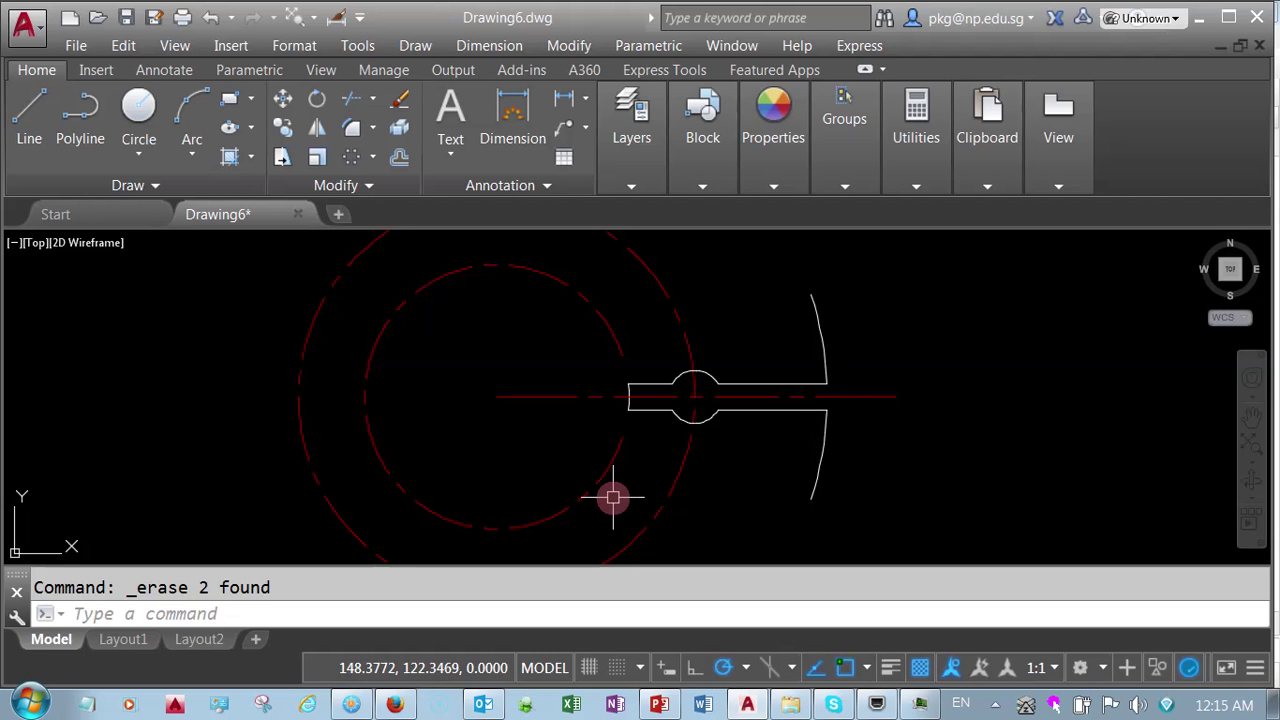
left_click(371, 160)
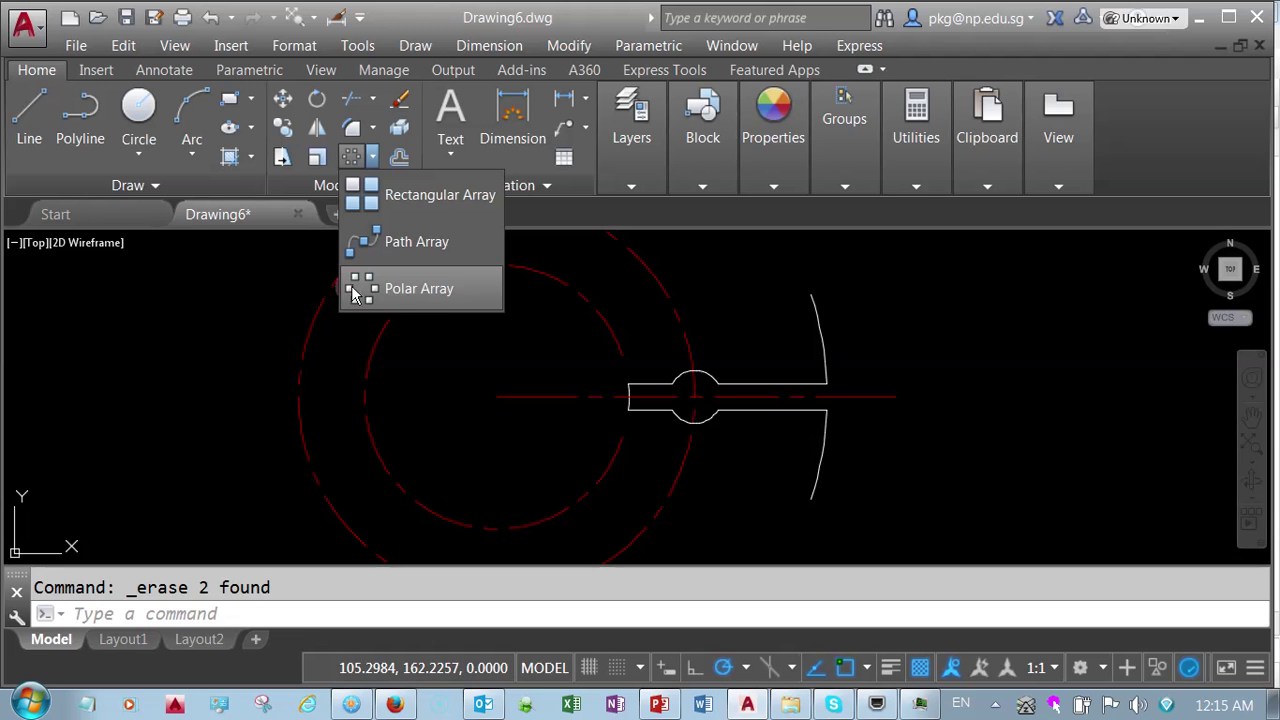
Start a polar array of the keyhole slot and end arcs centred on the circle centre
left_click(355, 290)
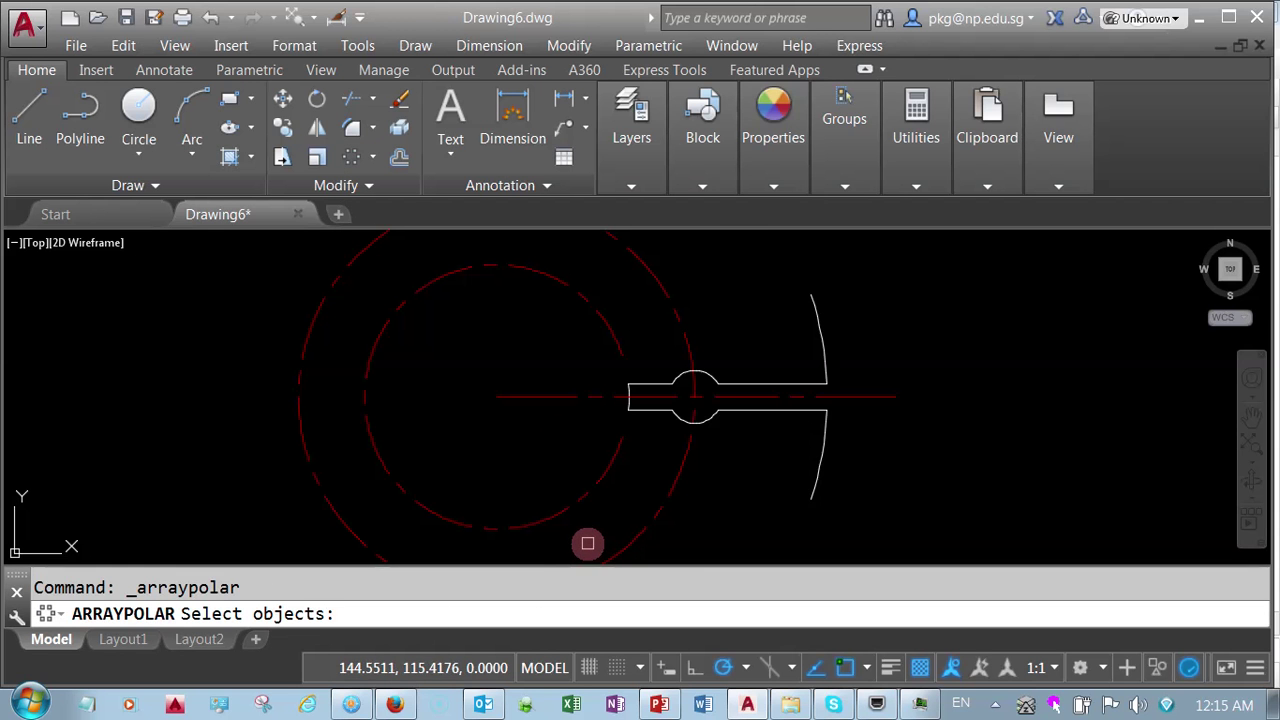
left_click(587, 544)
left_click(860, 264)
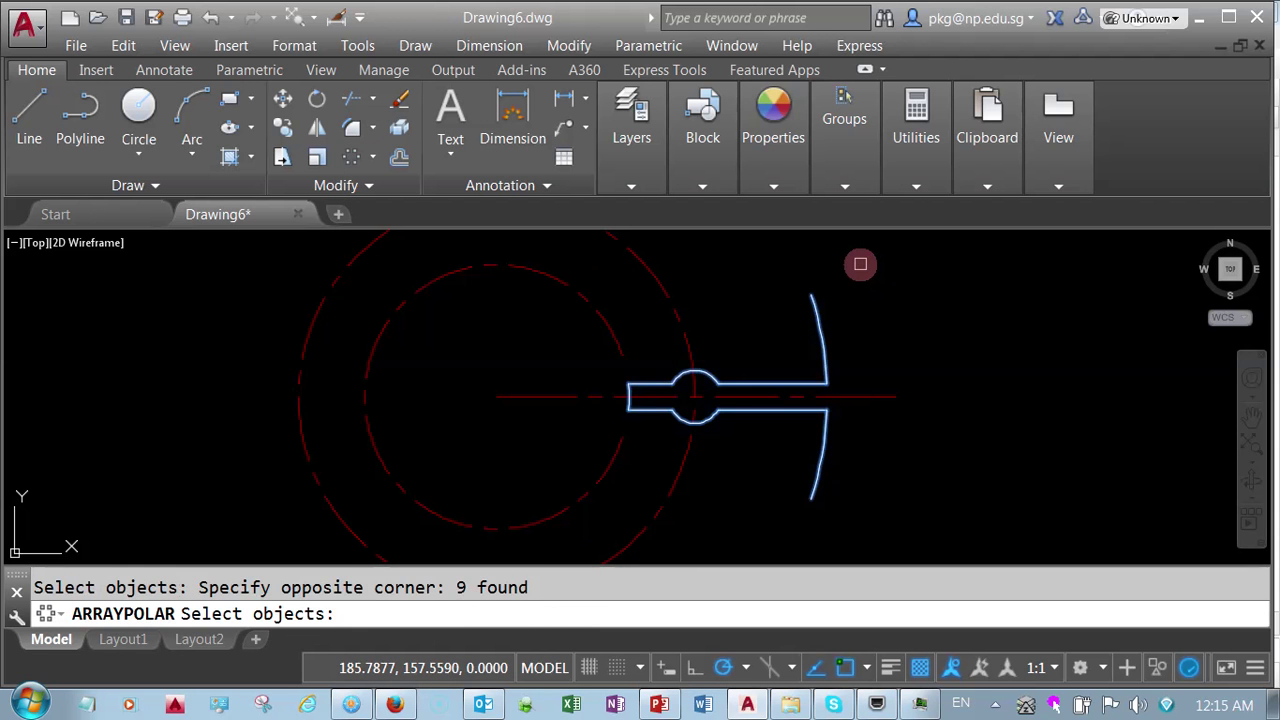
key("Return")
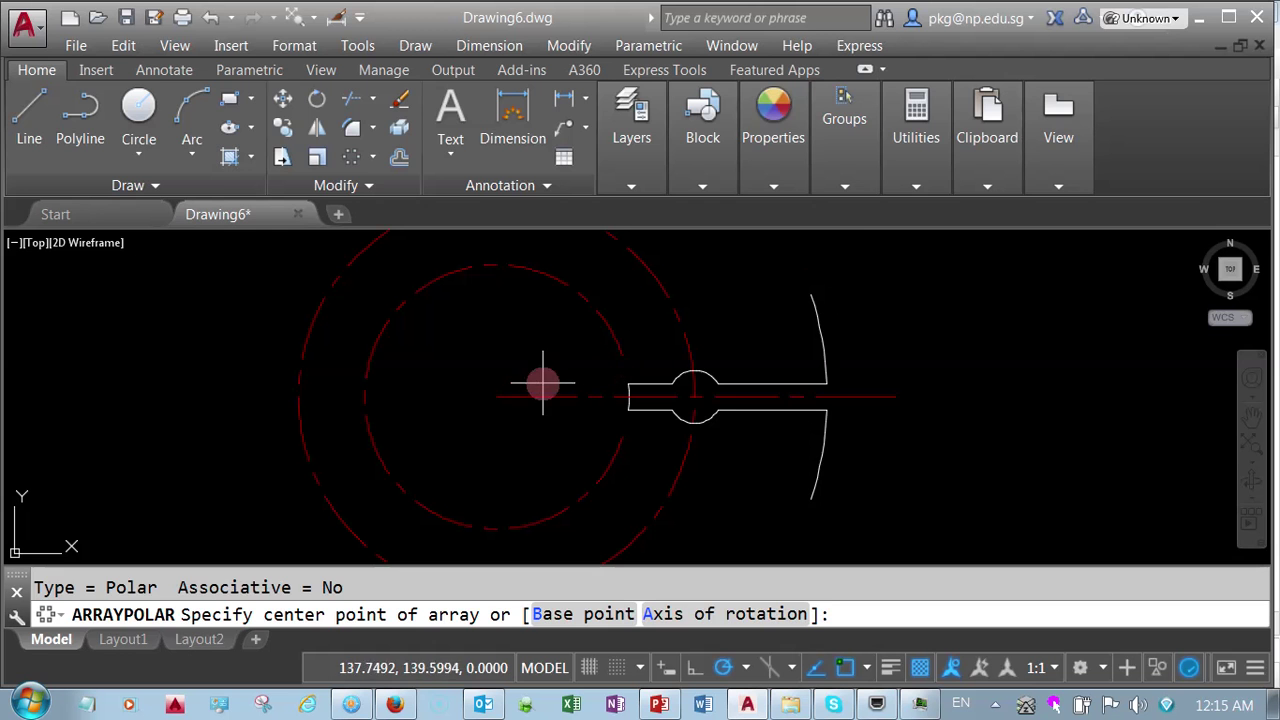
left_click(505, 397)
type("10")
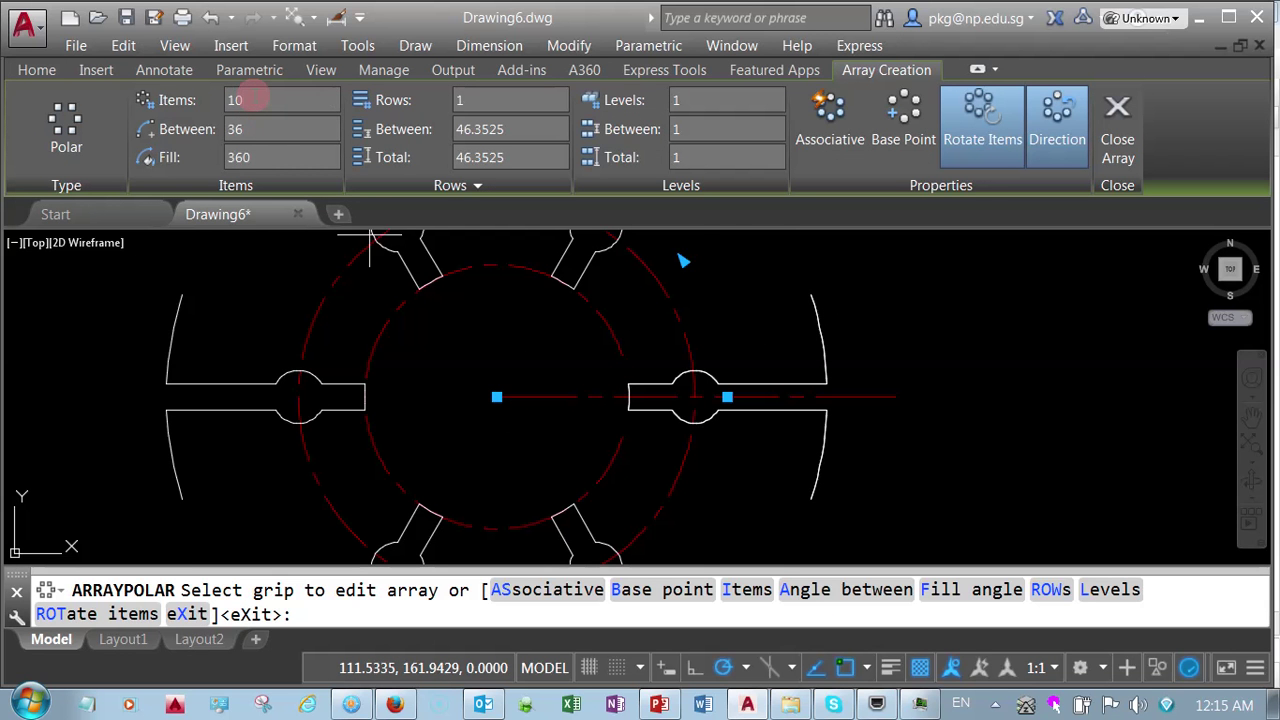
Bring the full ring into view and close the array at 10 items over 360°
scroll(706, 375, "down", 2)
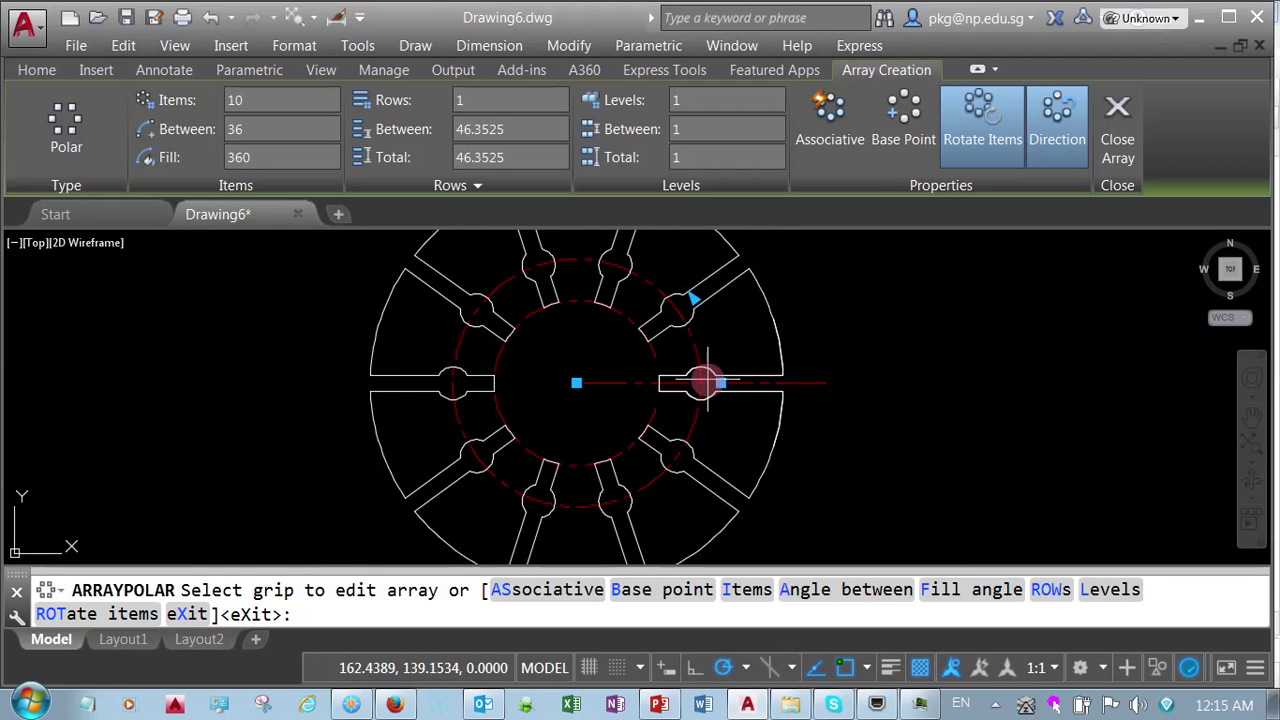
scroll(775, 357, "up", 2)
scroll(835, 362, "up", 4)
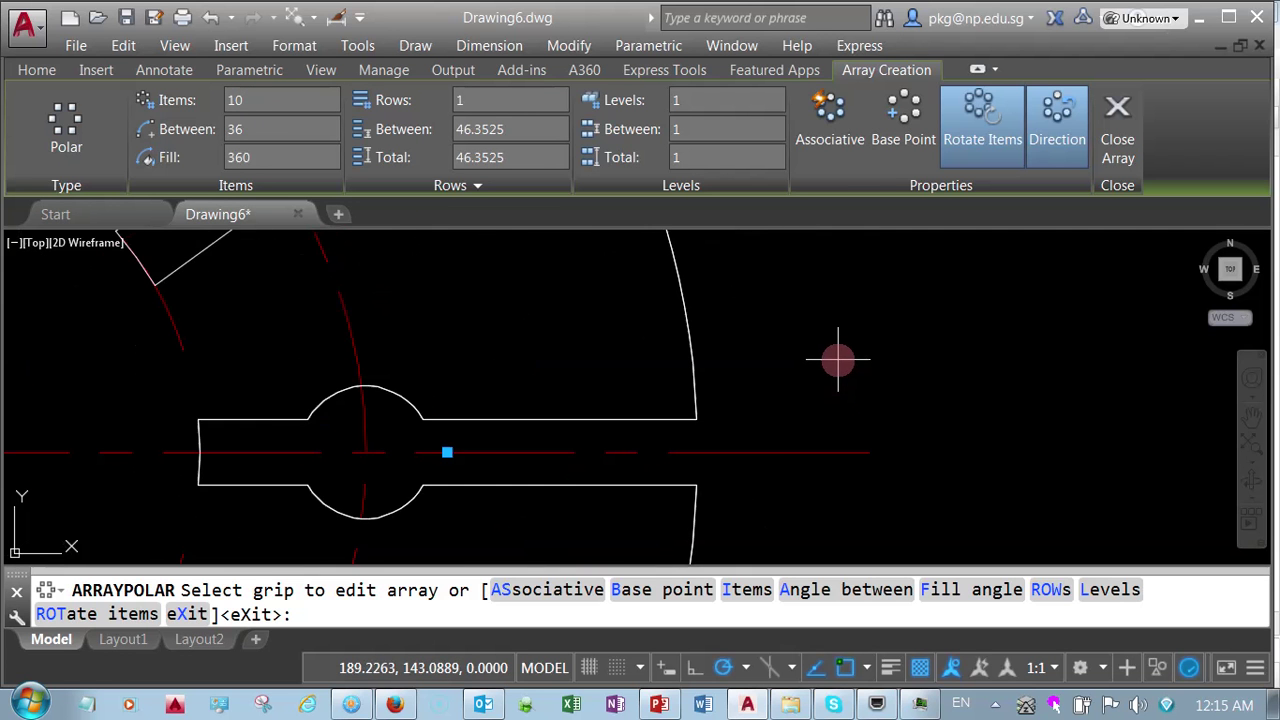
scroll(845, 356, "down", 4)
scroll(846, 360, "down", 2)
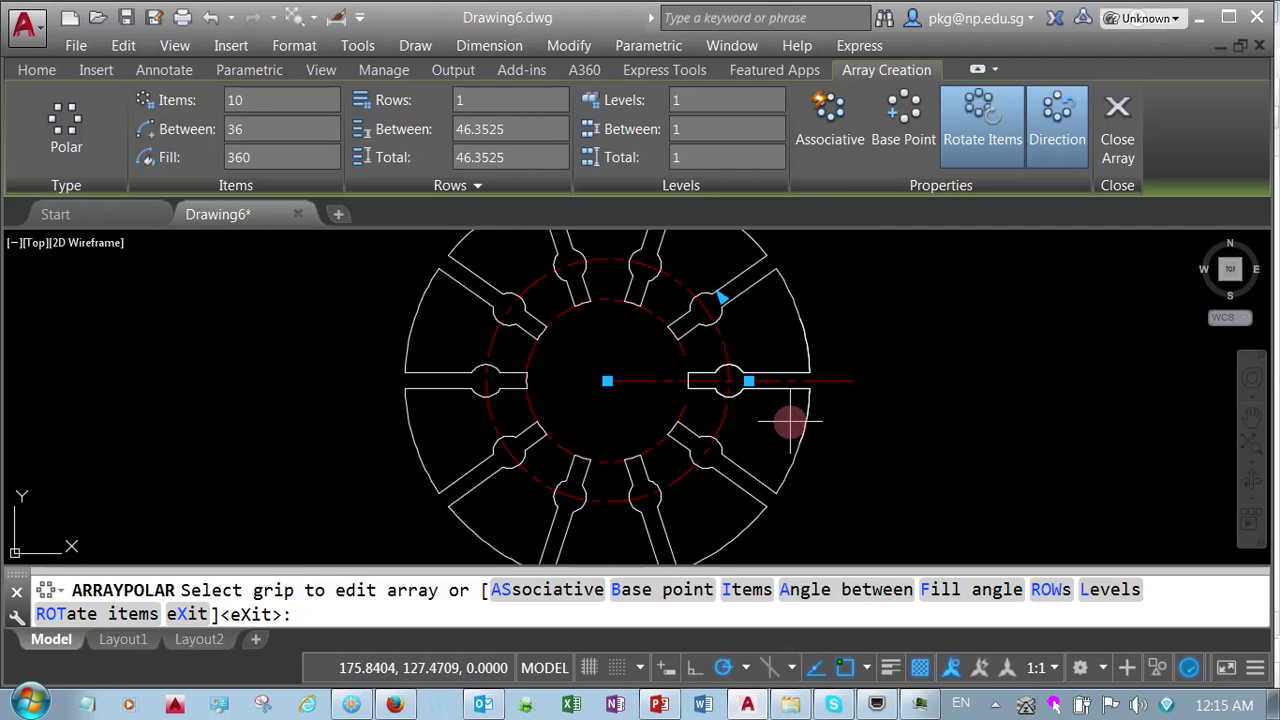
middle_click_drag(791, 420, 813, 464)
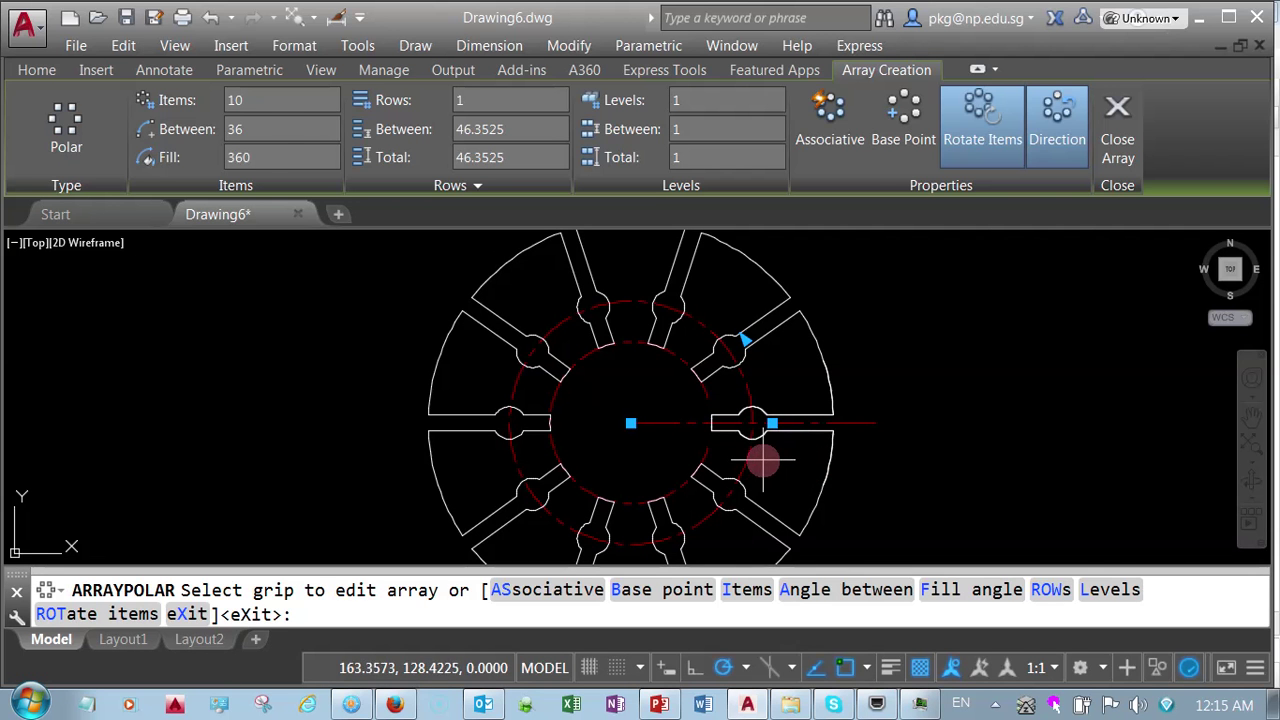
left_click(1122, 155)
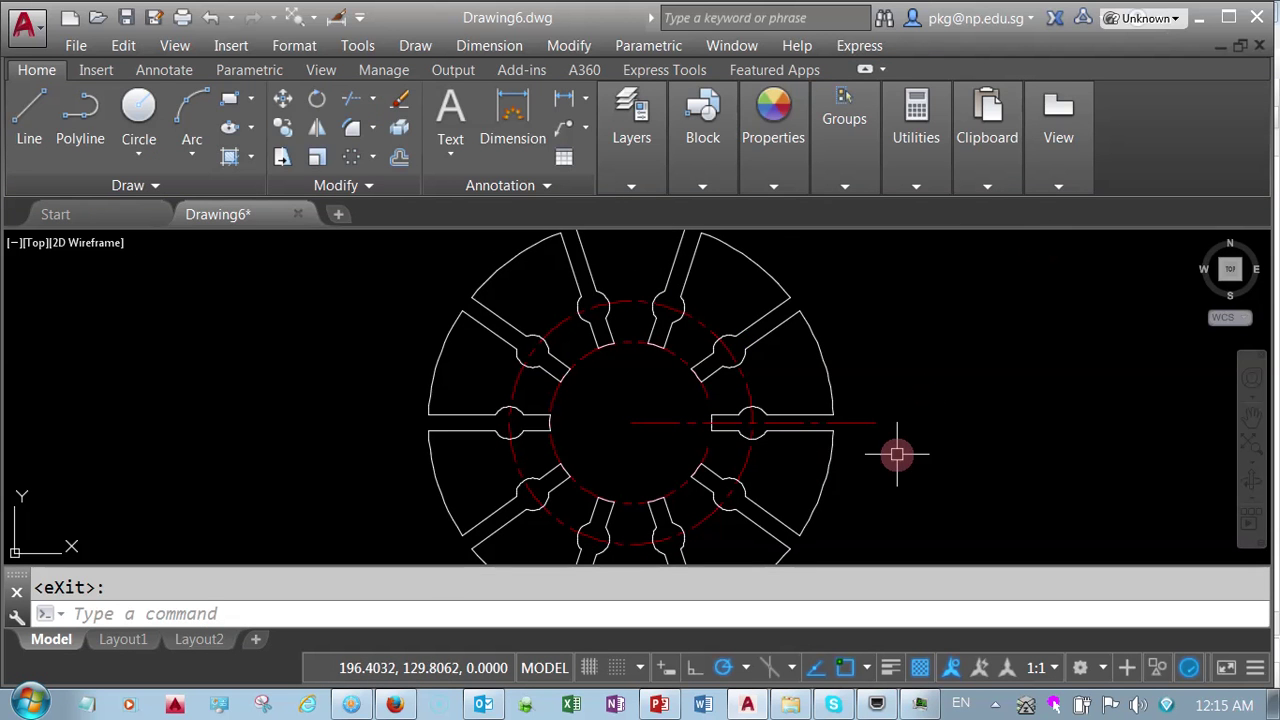
scroll(897, 455, "down", 1)
Turn off the Center Lines layer to hide the red center lines
scroll(880, 470, "down", 1)
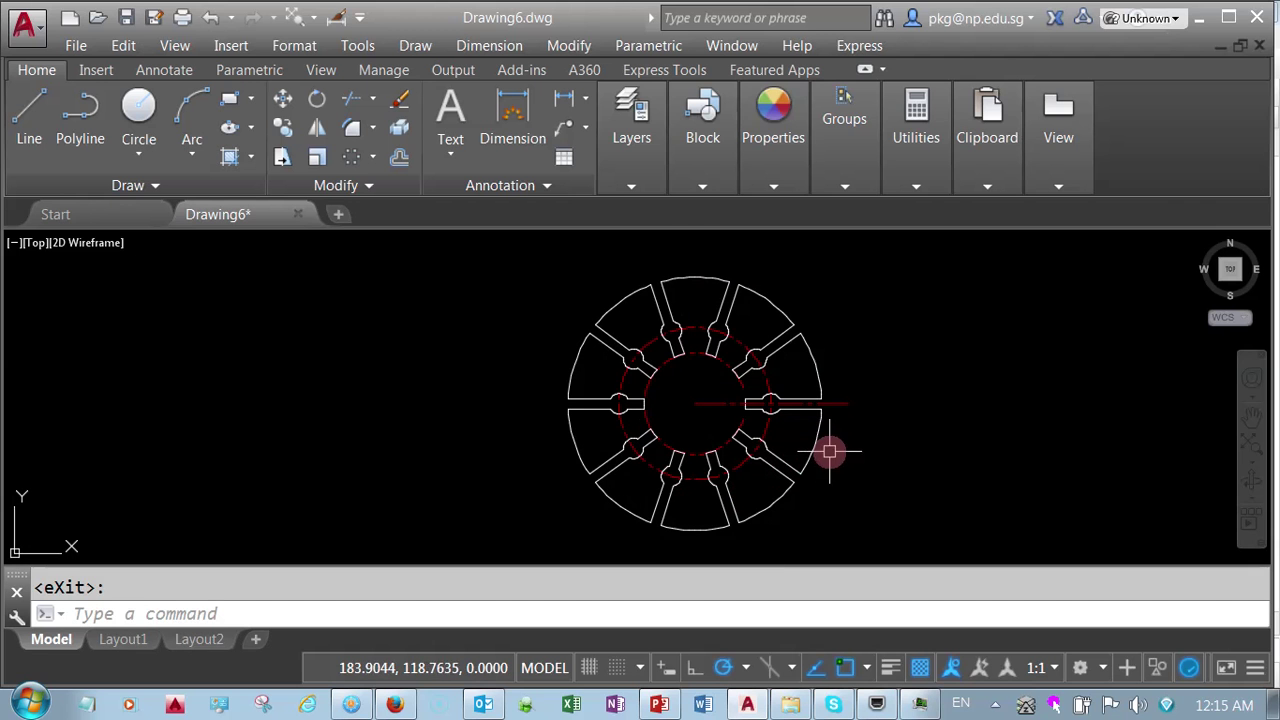
left_click(640, 188)
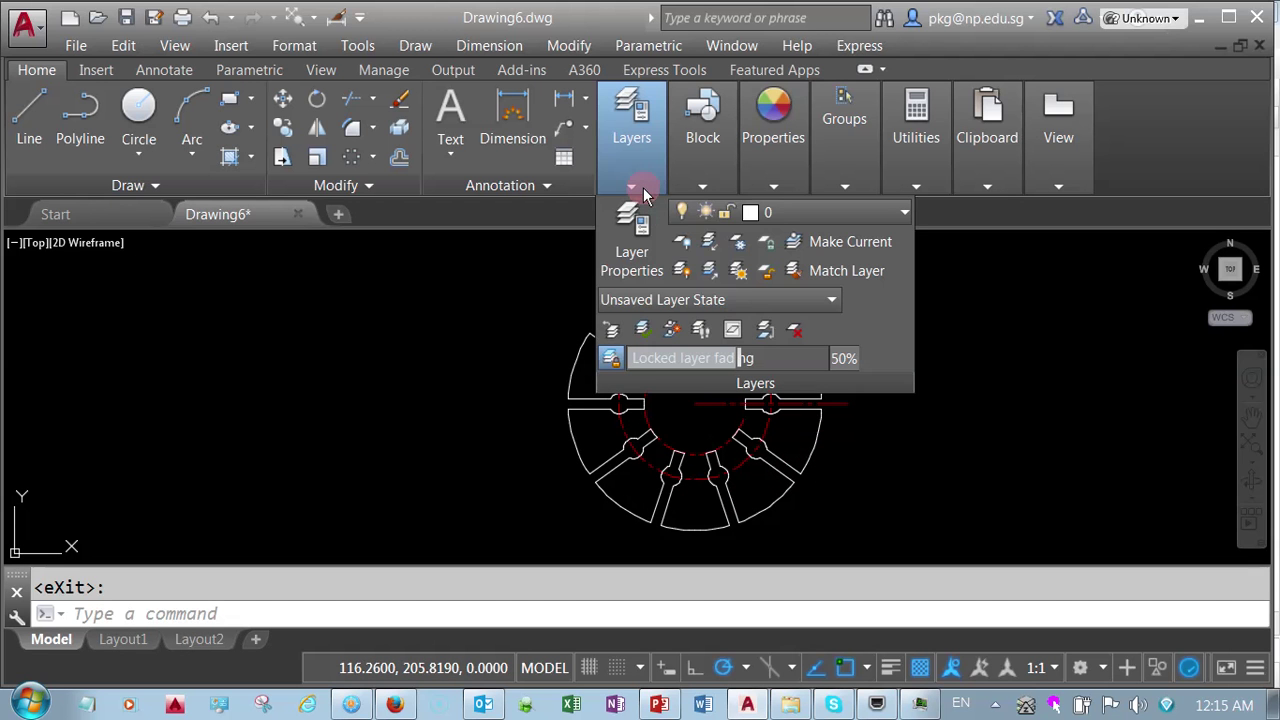
left_click(826, 213)
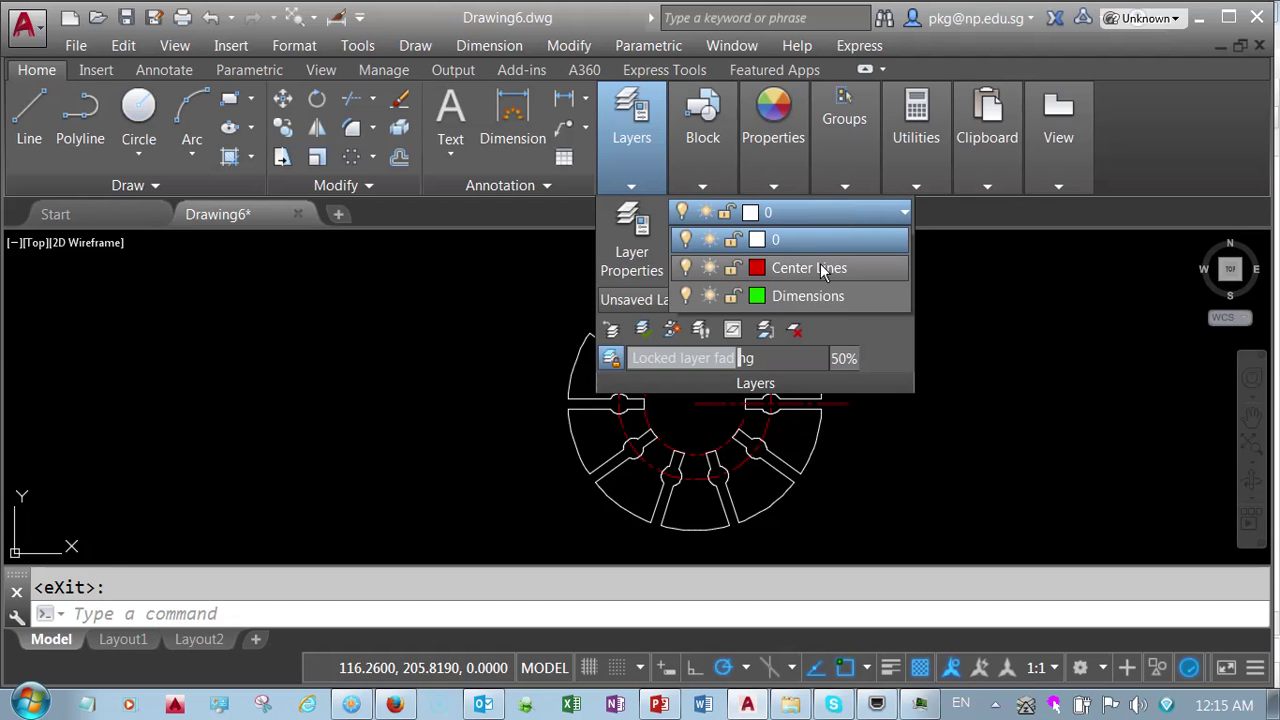
left_click(686, 268)
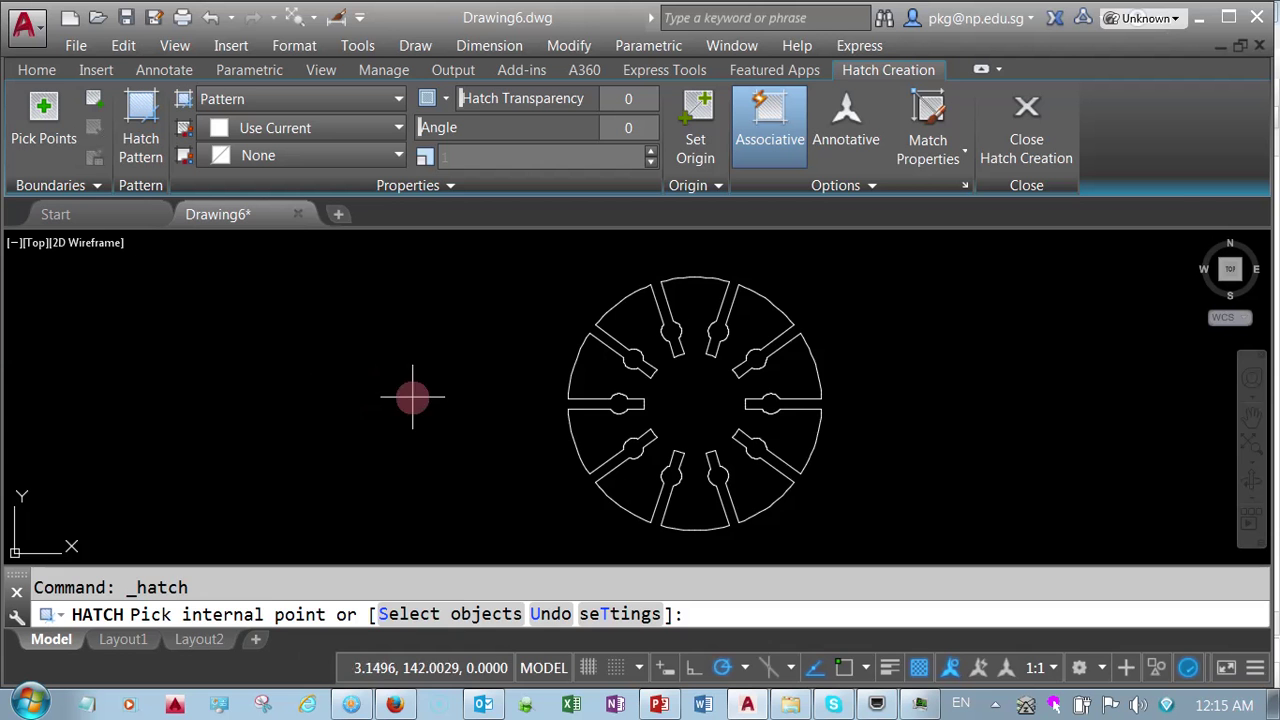
Fill the ring's enclosed regions with a square-grid hatch
left_click(703, 401)
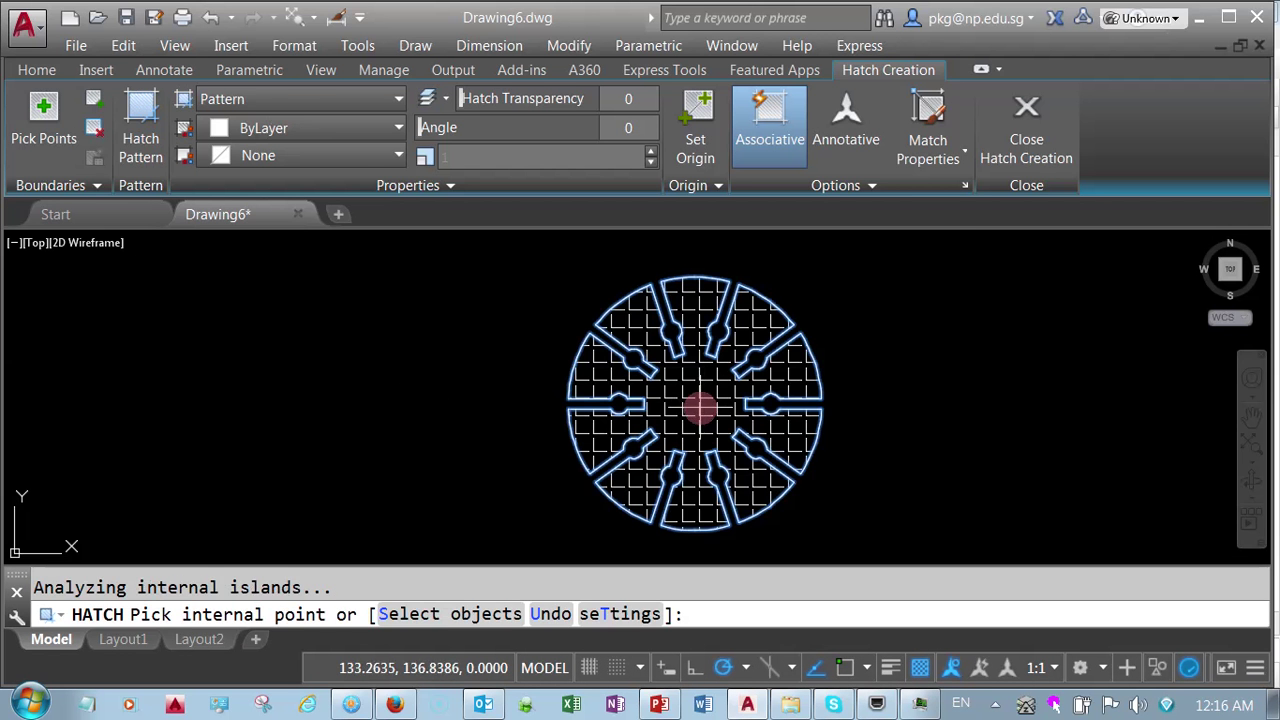
left_click(1048, 152)
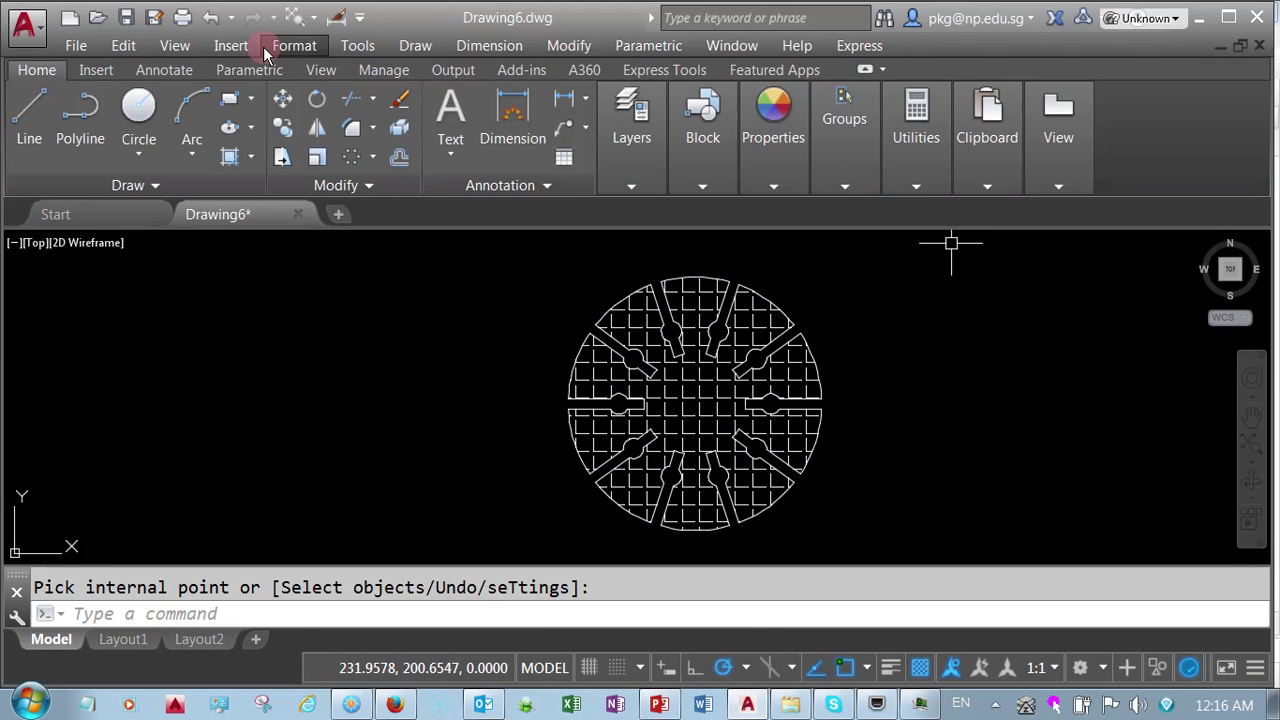
left_click(356, 48)
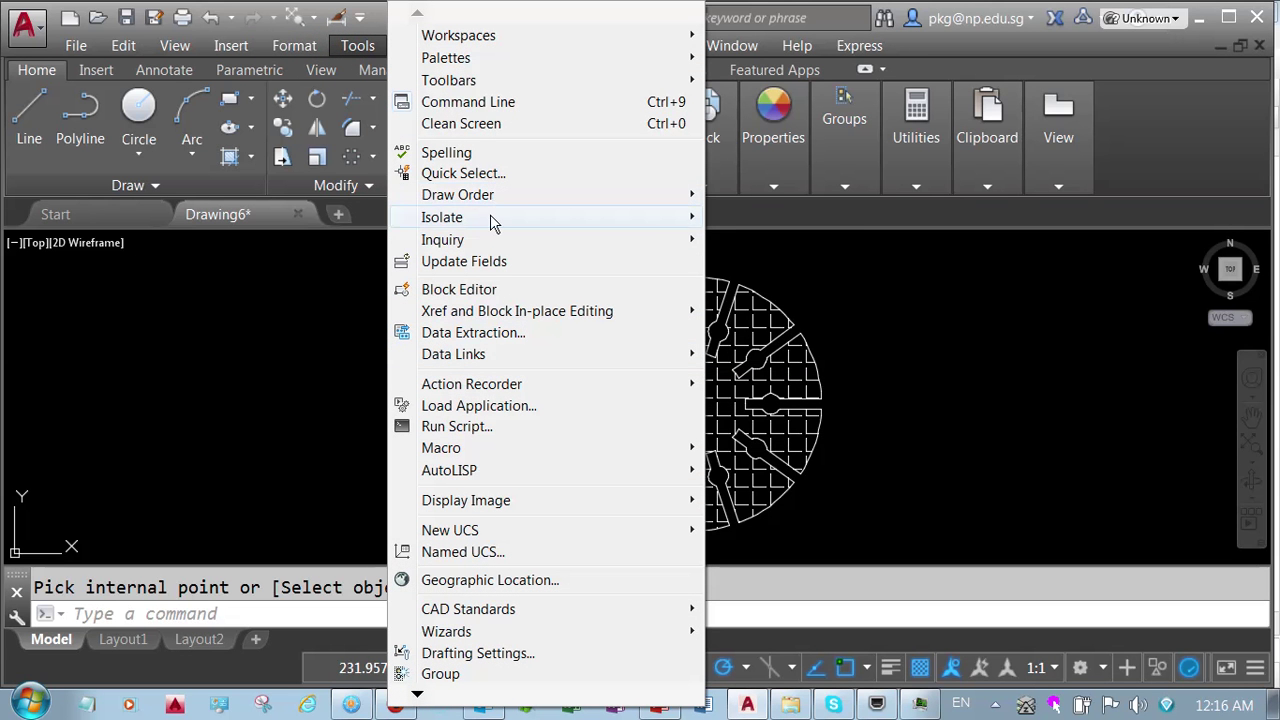
mouse_move(443, 240)
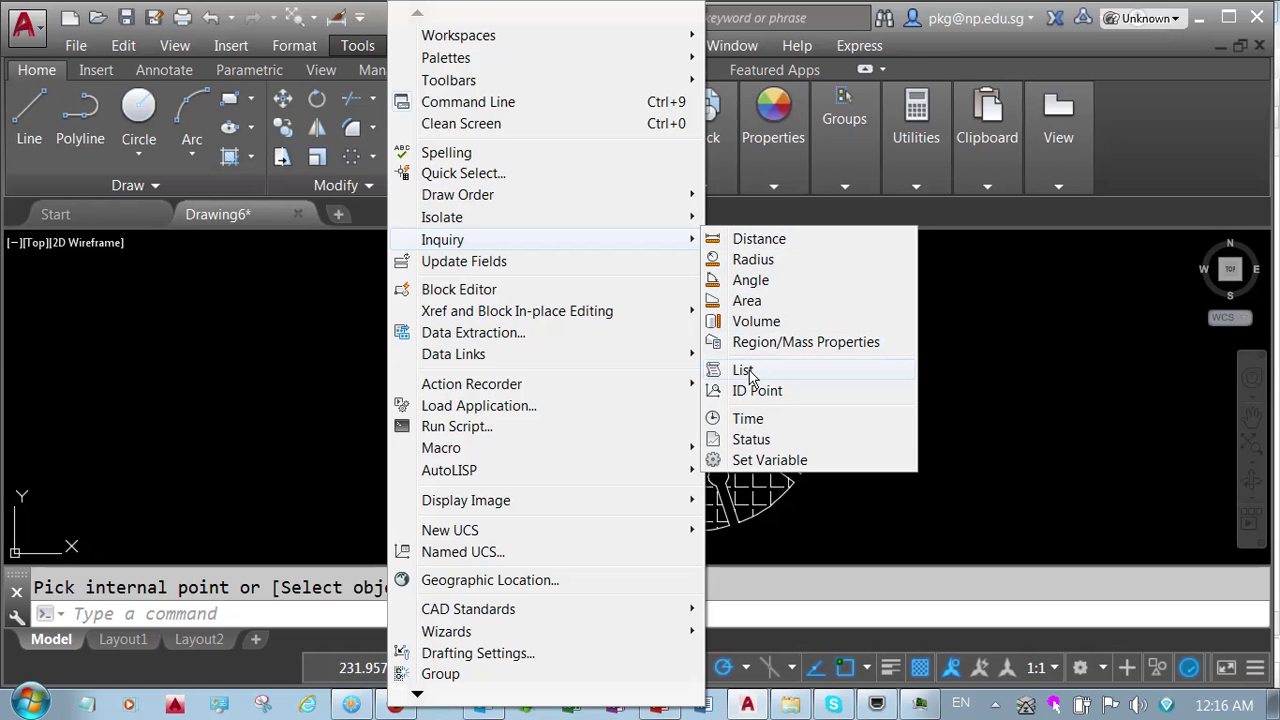
List the hatch's properties, read its area of 6456.6406, and close the text window
left_click(745, 370)
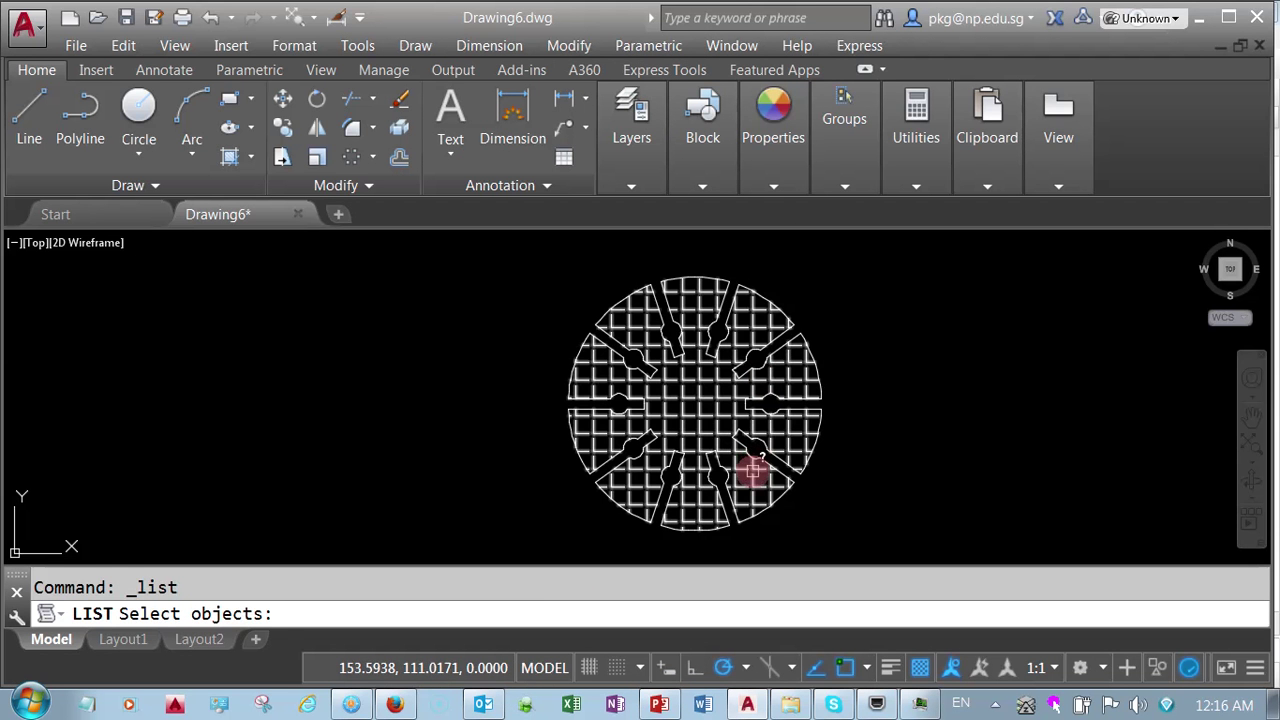
left_click(752, 470)
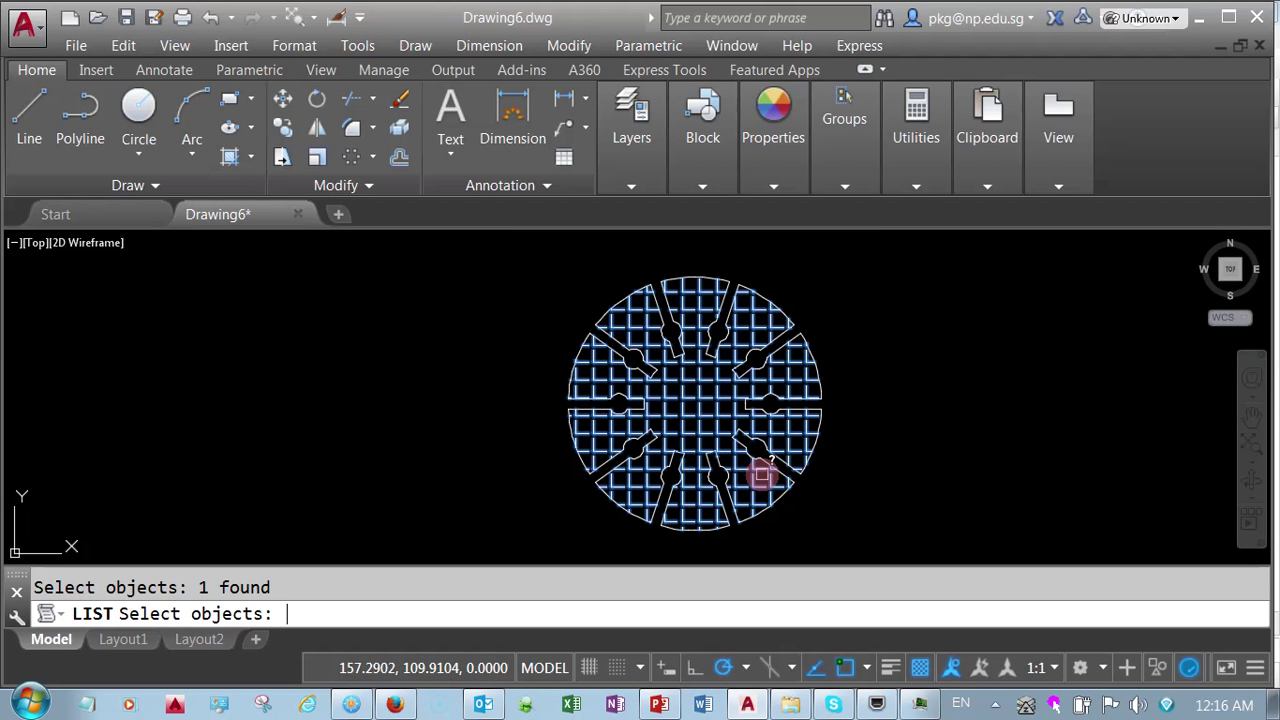
key("Return")
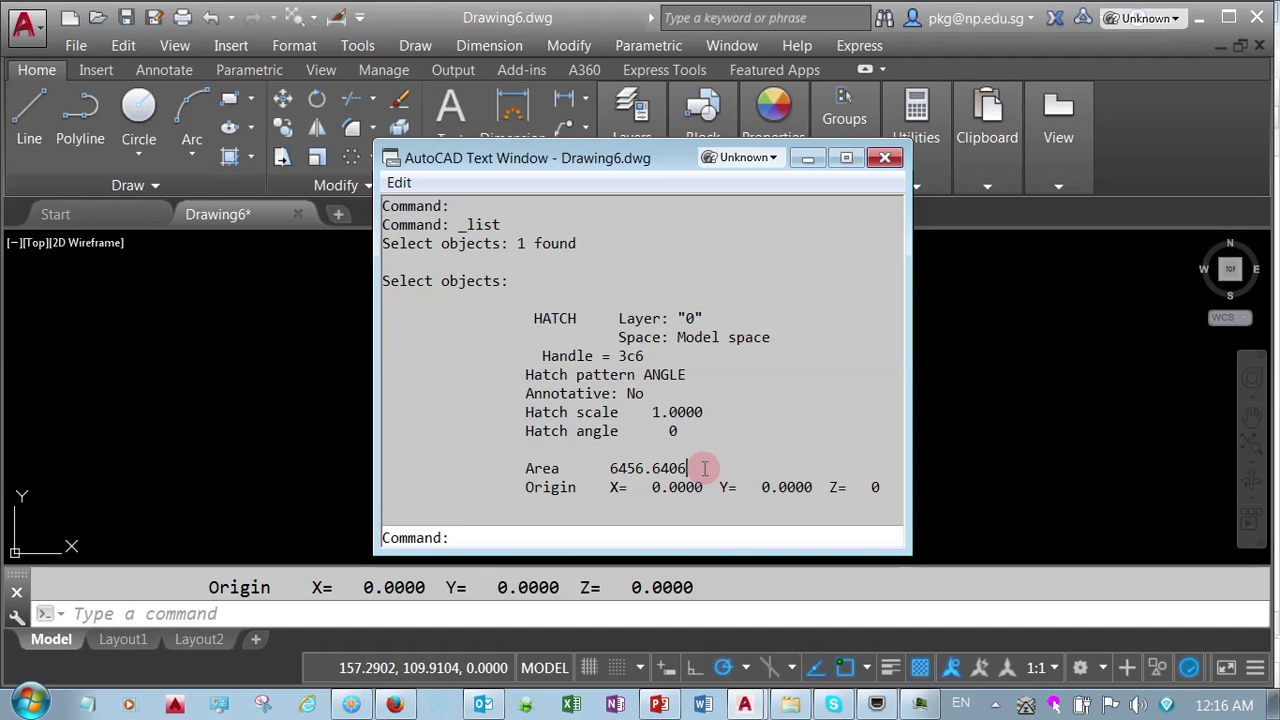
left_click_drag(704, 468, 602, 468)
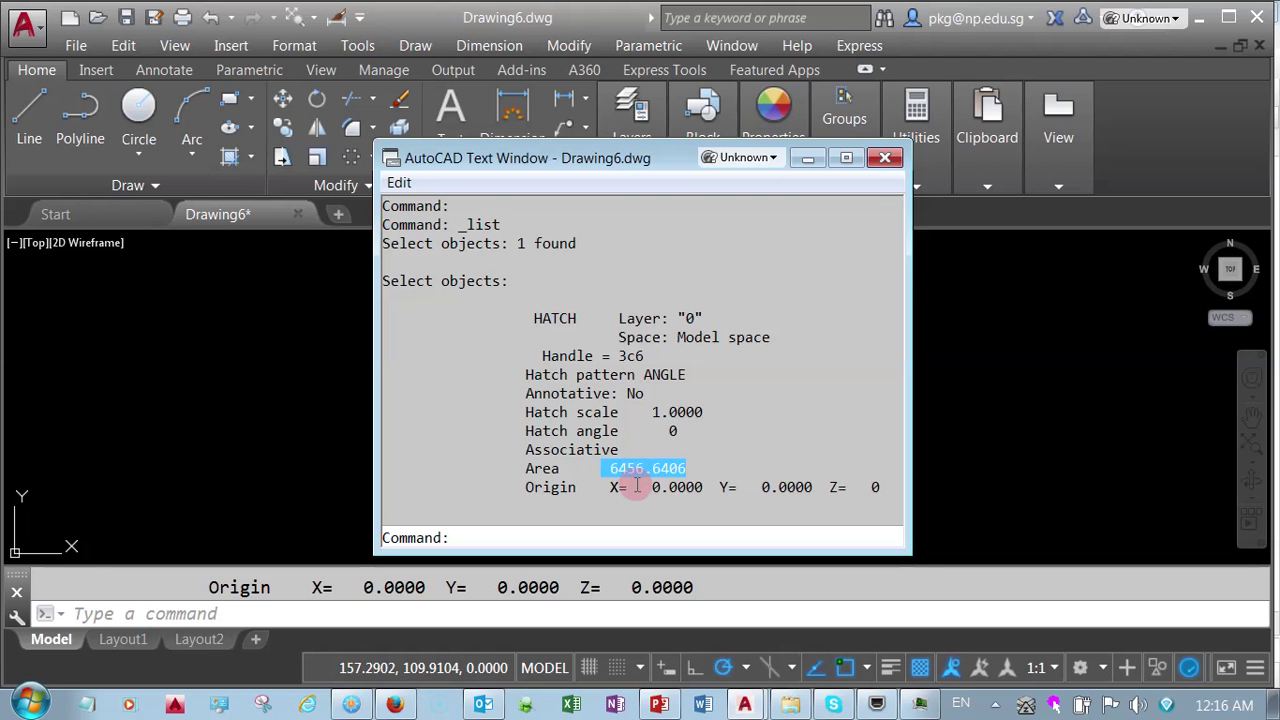
left_click(884, 162)
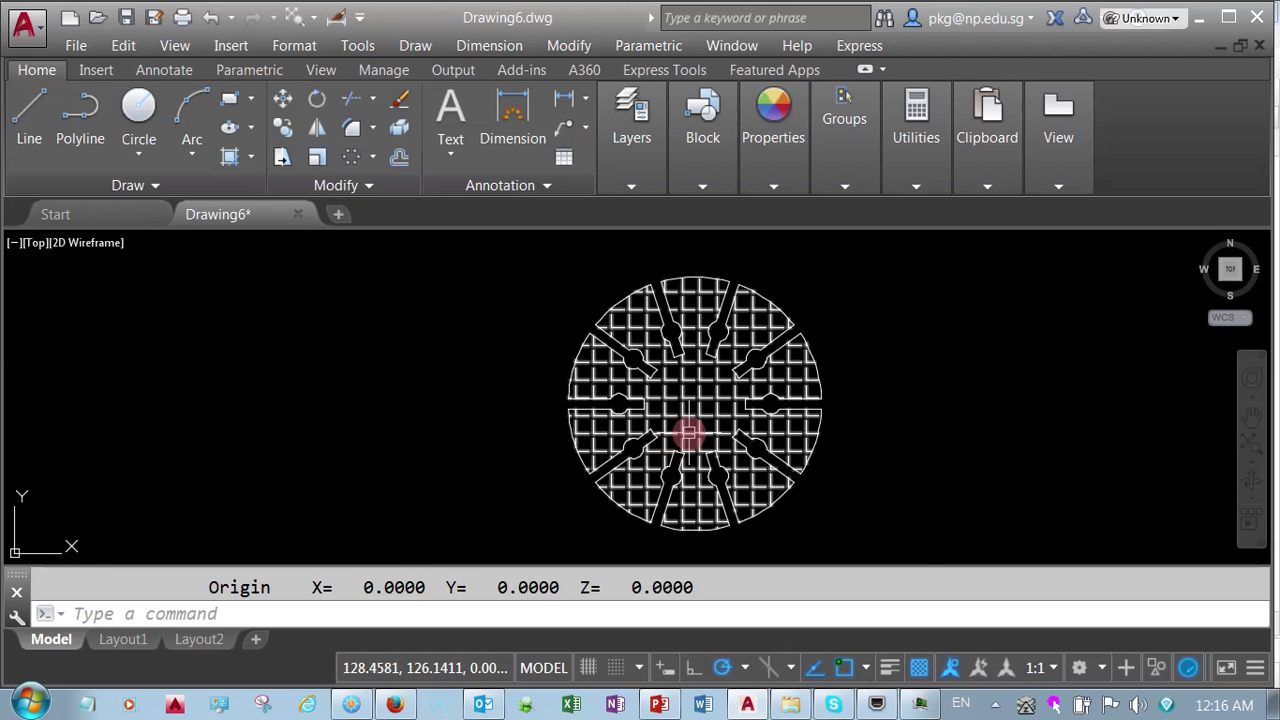
left_click(688, 432)
Erase the hatch, switch the Center Lines layer back on, and zoom to fit the drawing
right_click(688, 432)
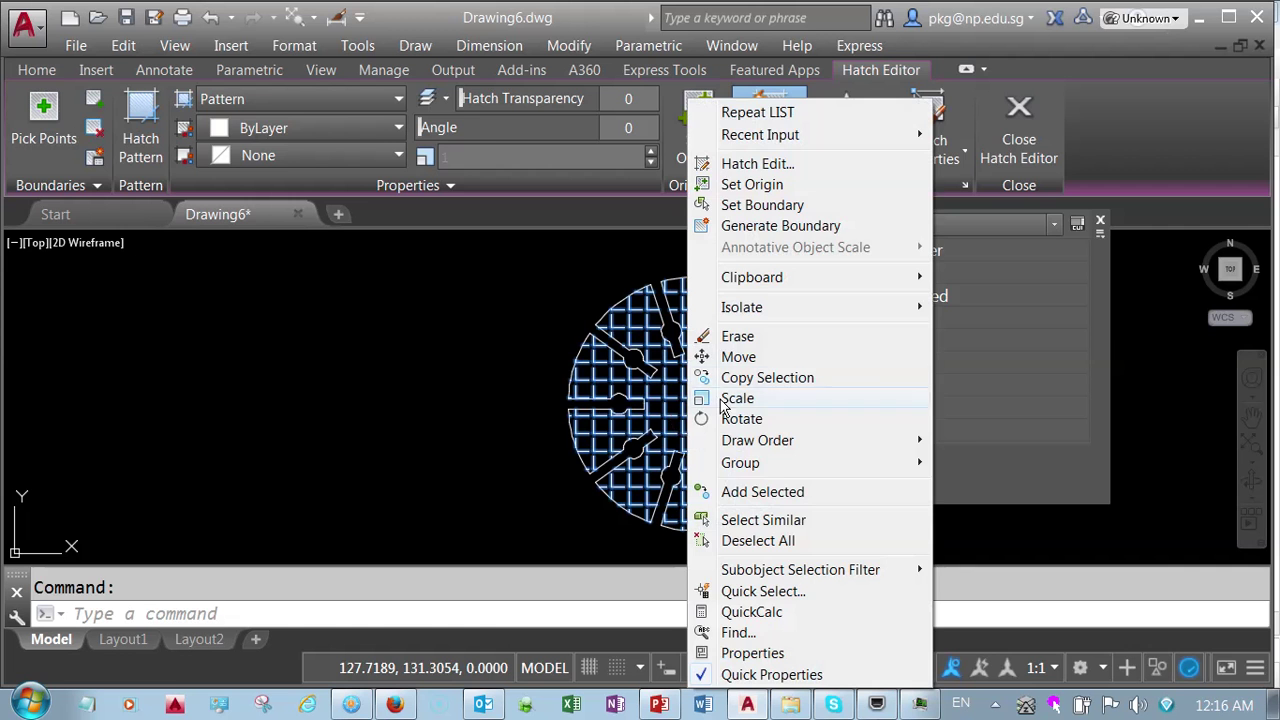
left_click(738, 338)
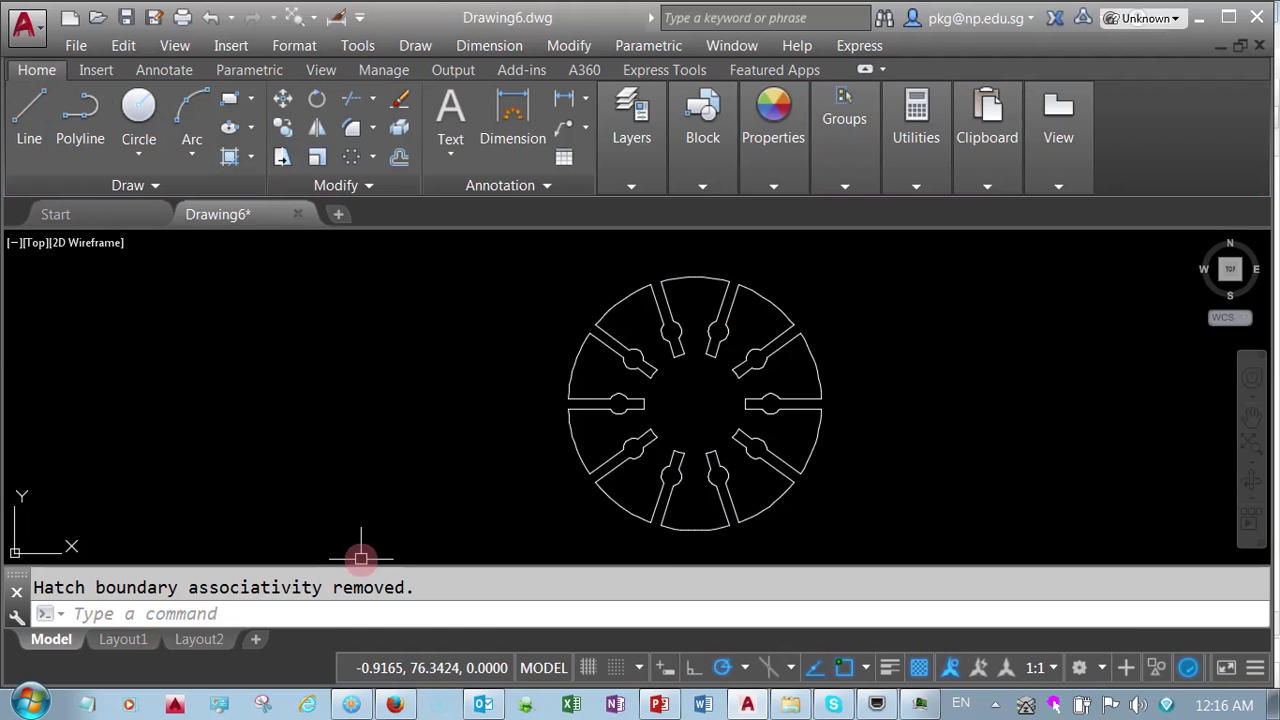
middle_click_drag(500, 434, 486, 437)
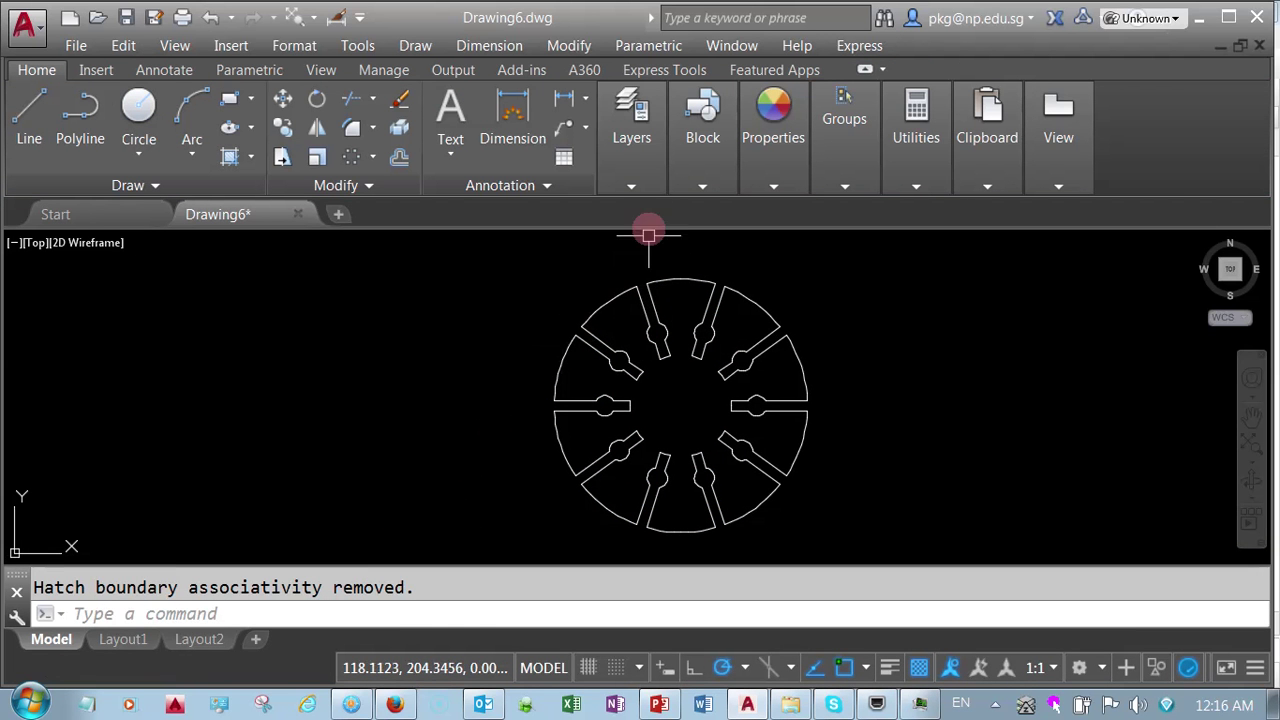
left_click(639, 192)
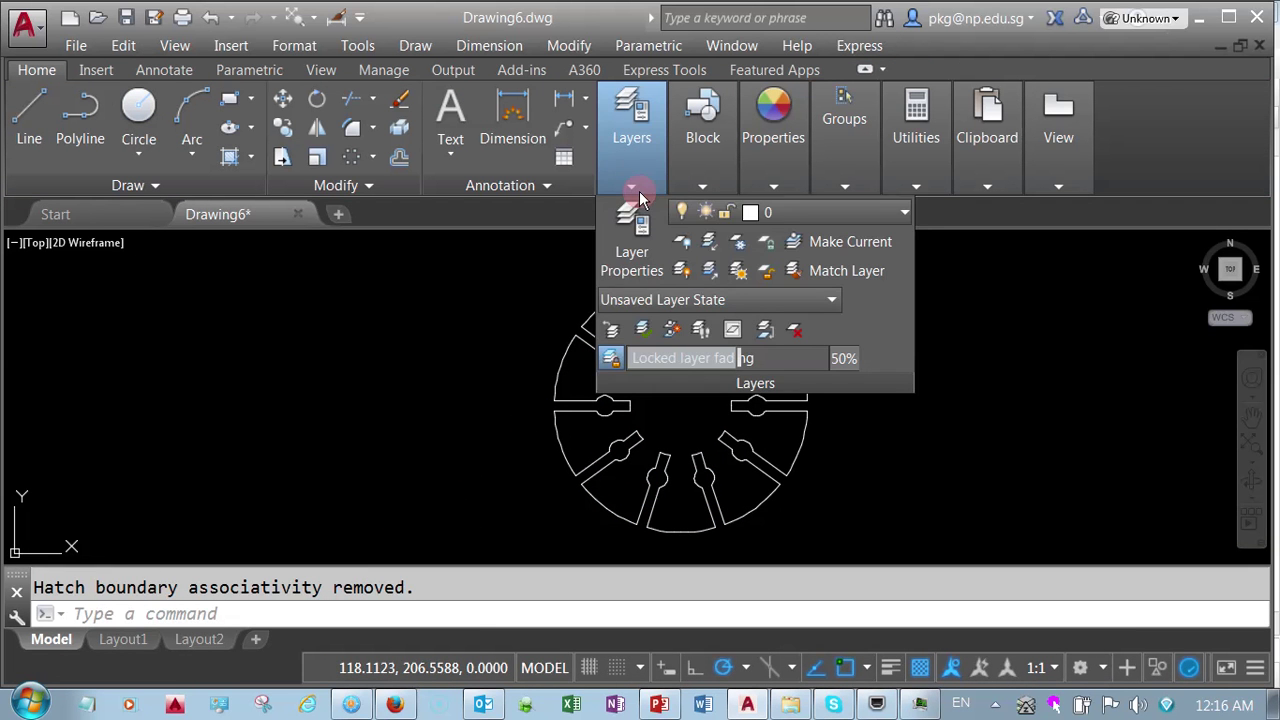
left_click(802, 213)
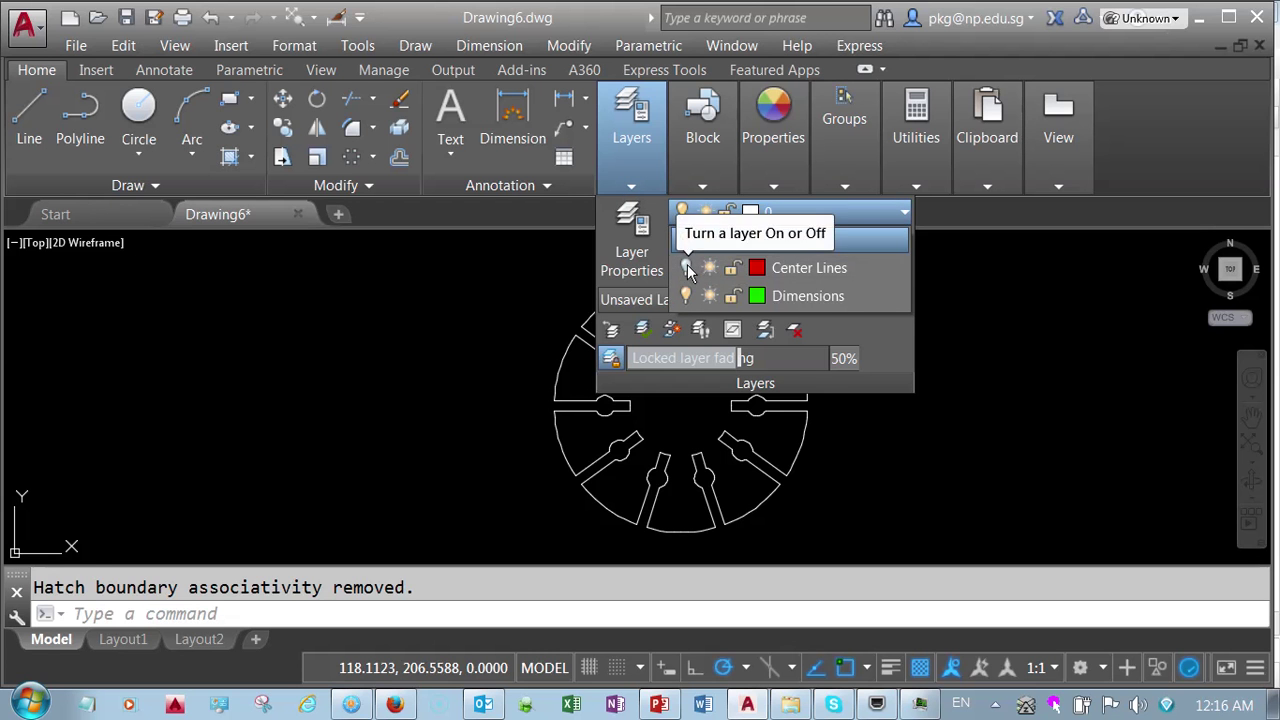
left_click(686, 268)
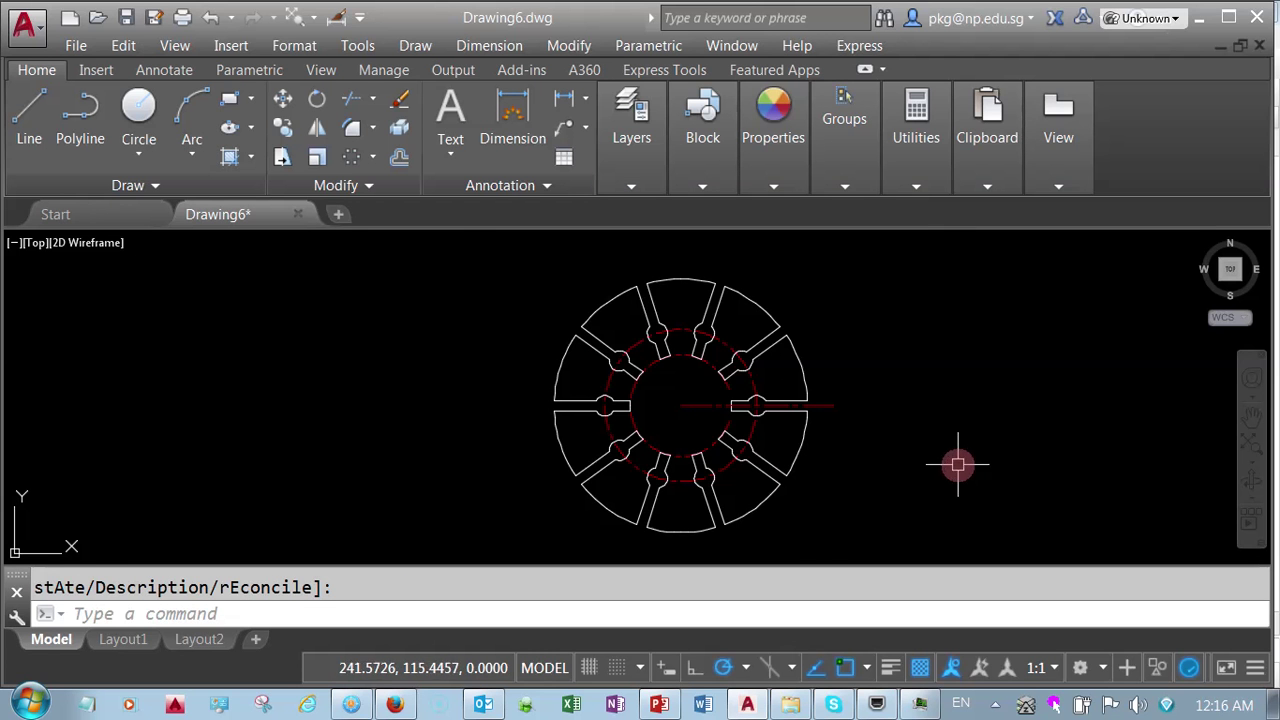
middle_click(487, 437)
middle_click(487, 437)
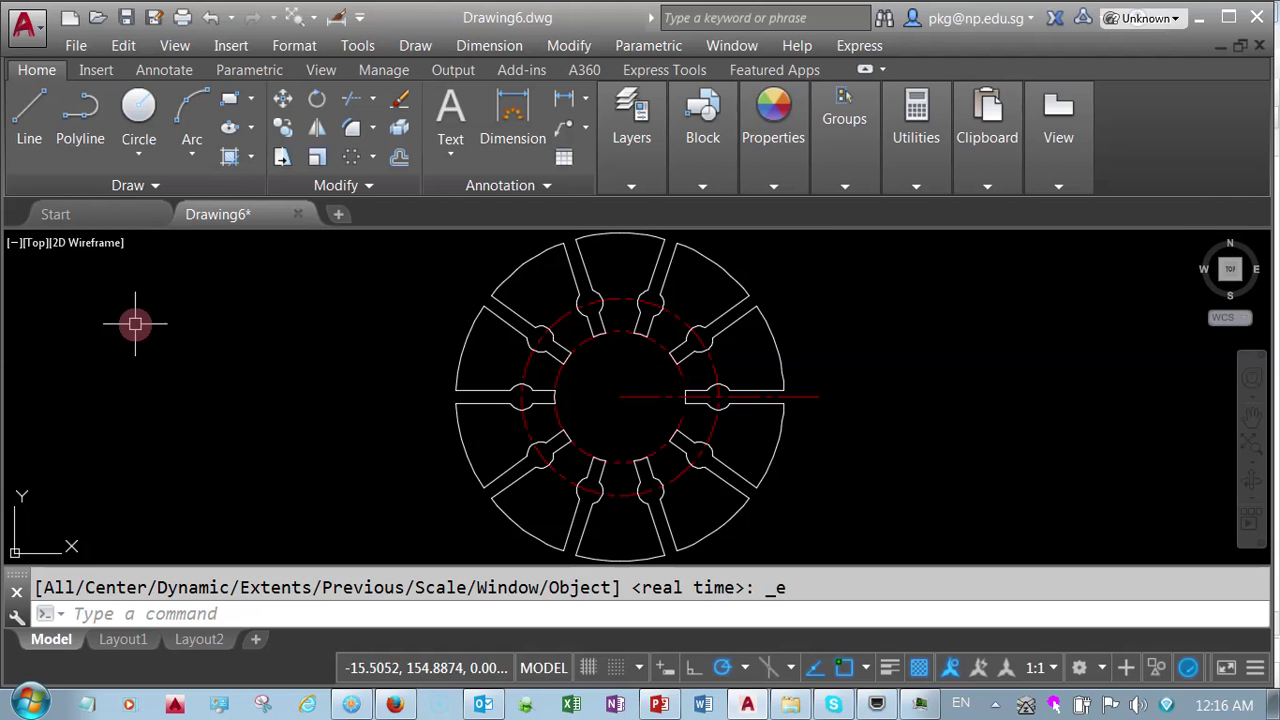
Save the drawing as 01234567-Suppl-CAD-Q13.dwg by changing Q12 to Q13 in the existing file name
left_click(129, 27)
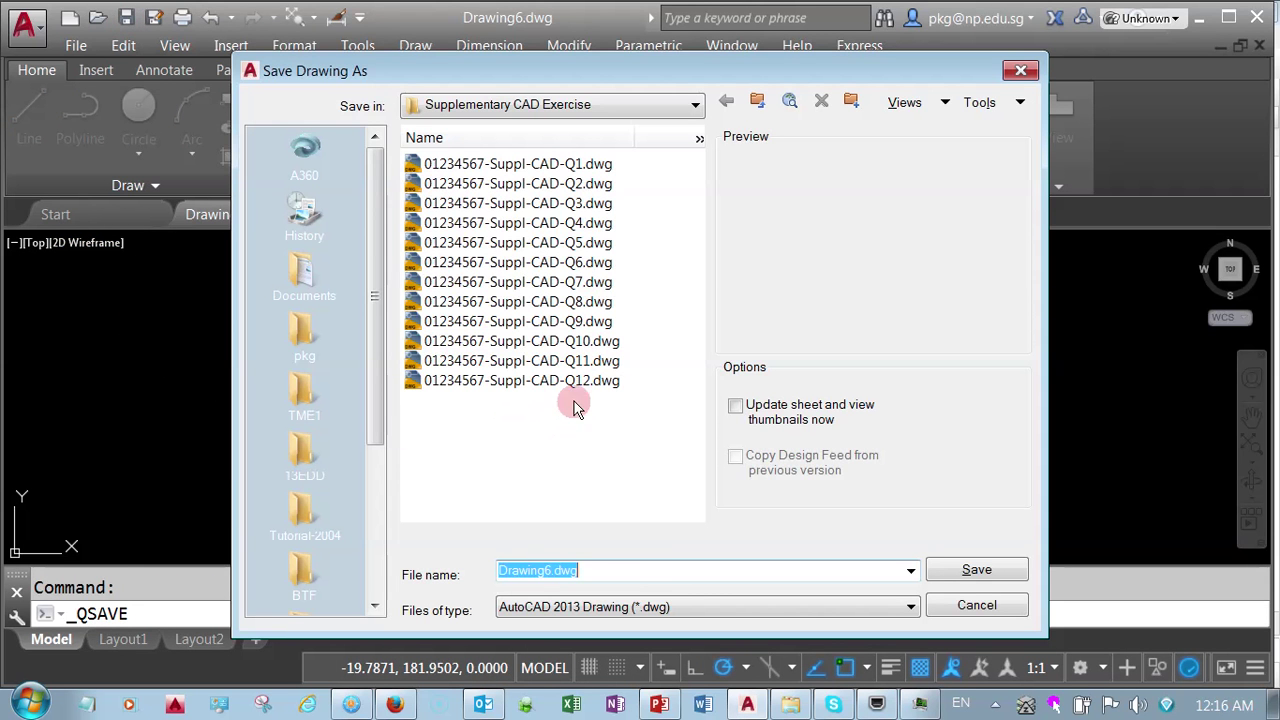
left_click(579, 383)
left_click(633, 569)
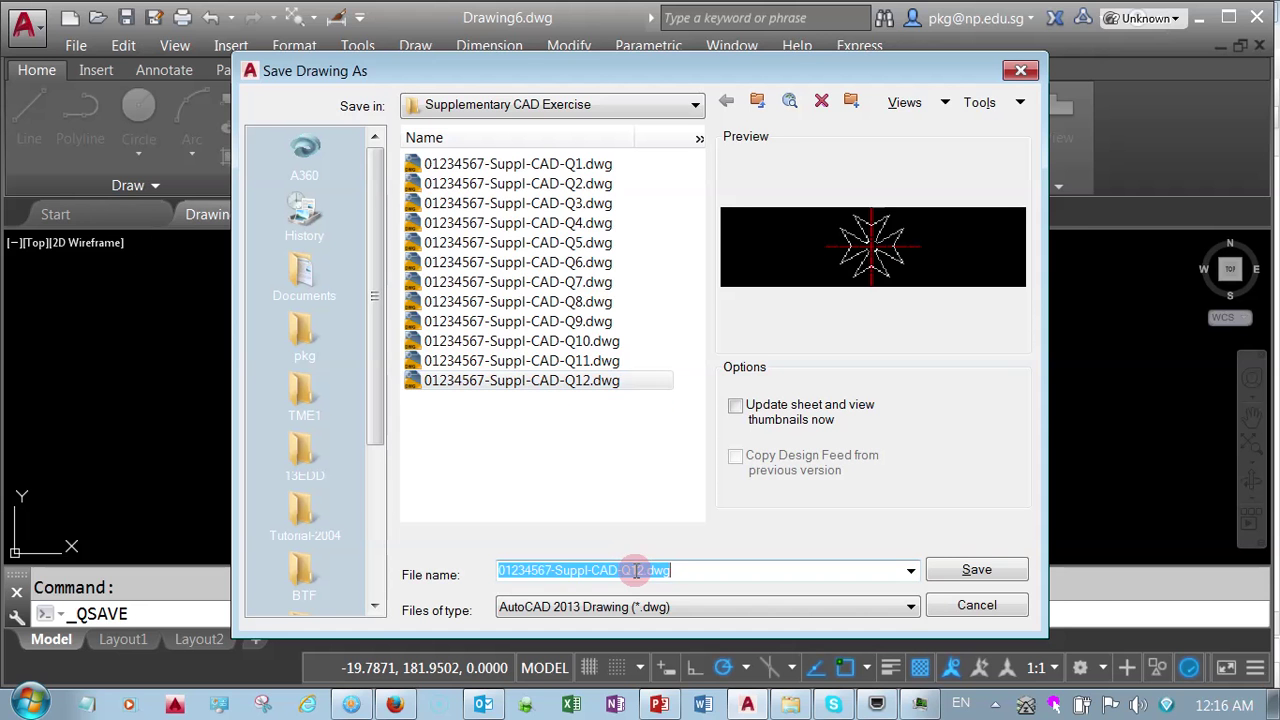
left_click(638, 569)
type("3")
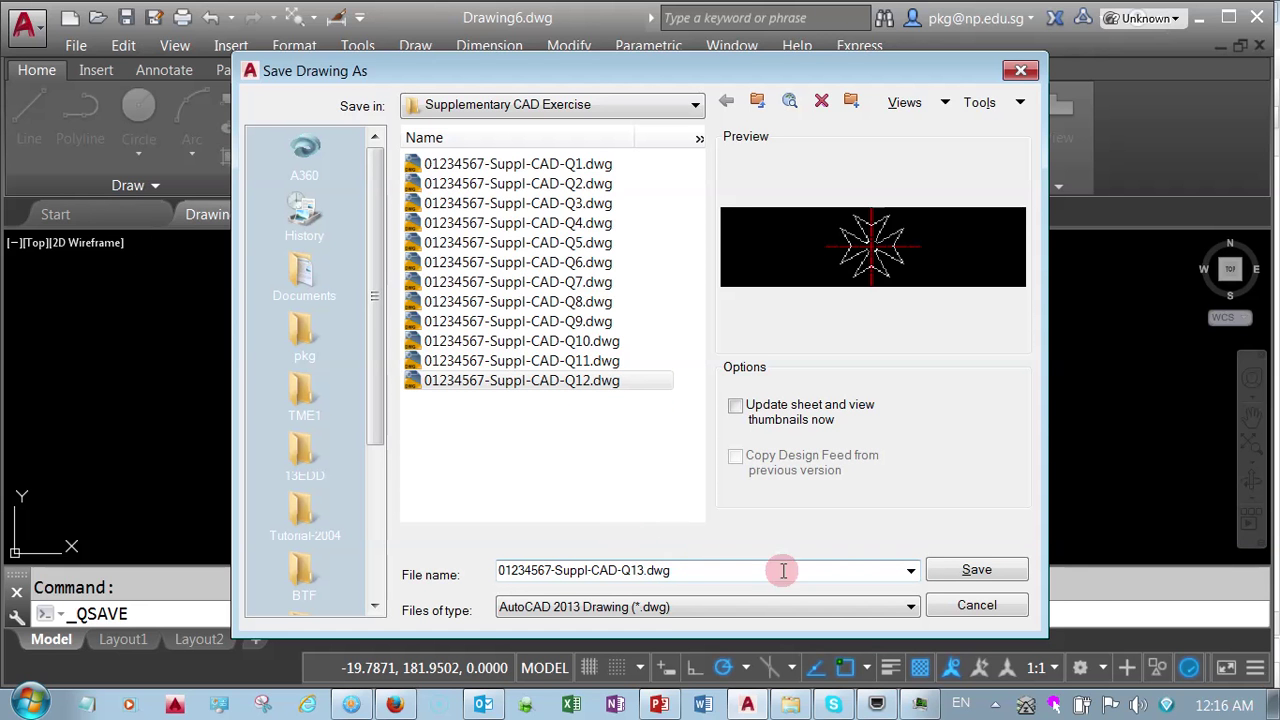
left_click(943, 567)
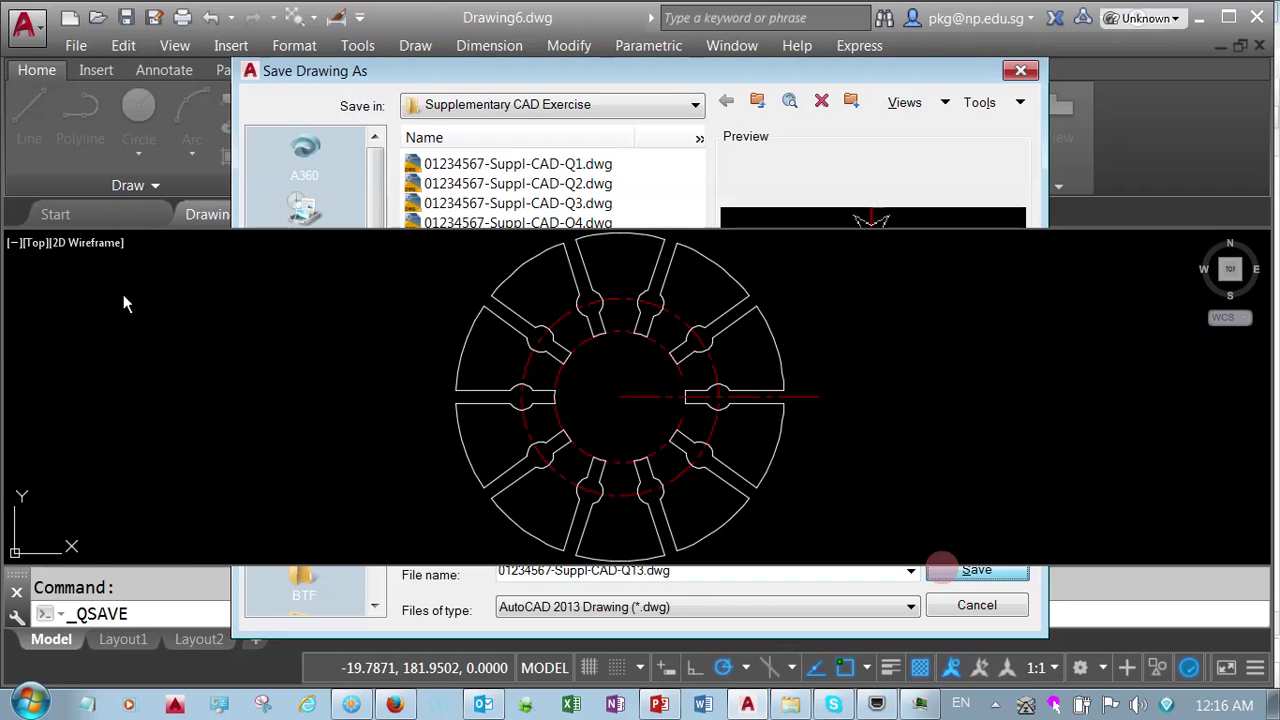
left_click(75, 45)
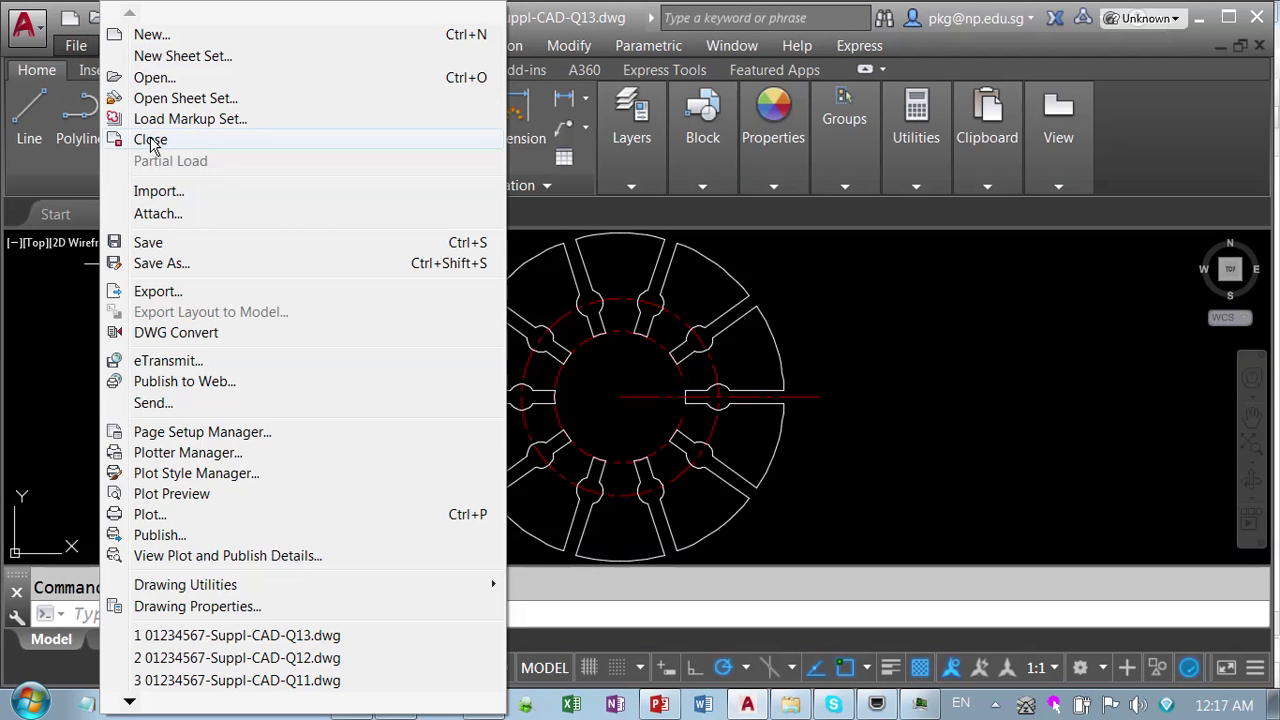